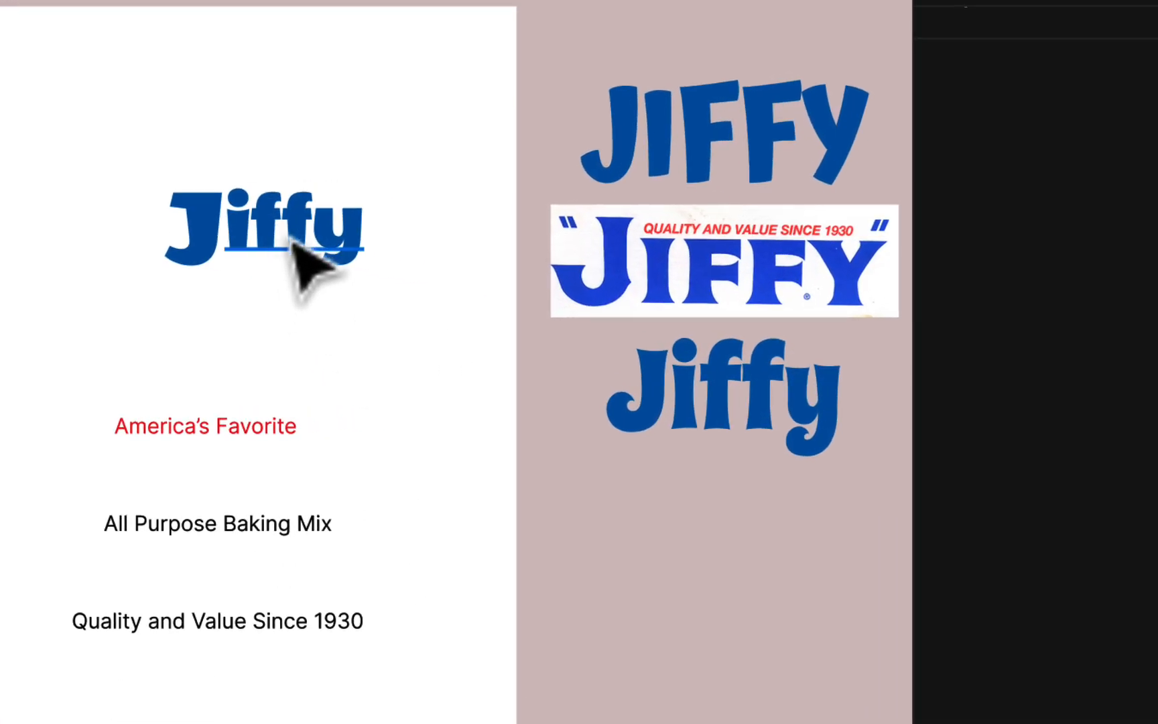
Group the large J and the "iffy" text on the 6.5x8.5-216 frame into one logo
click(293, 247)
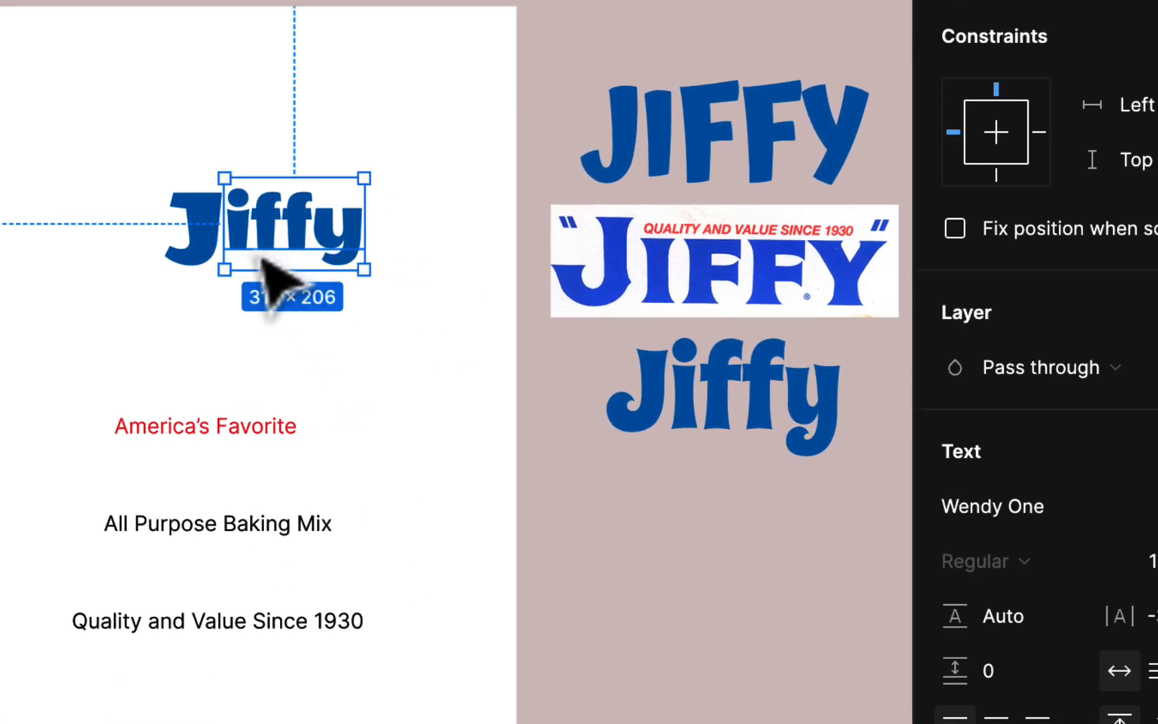
click(205, 234)
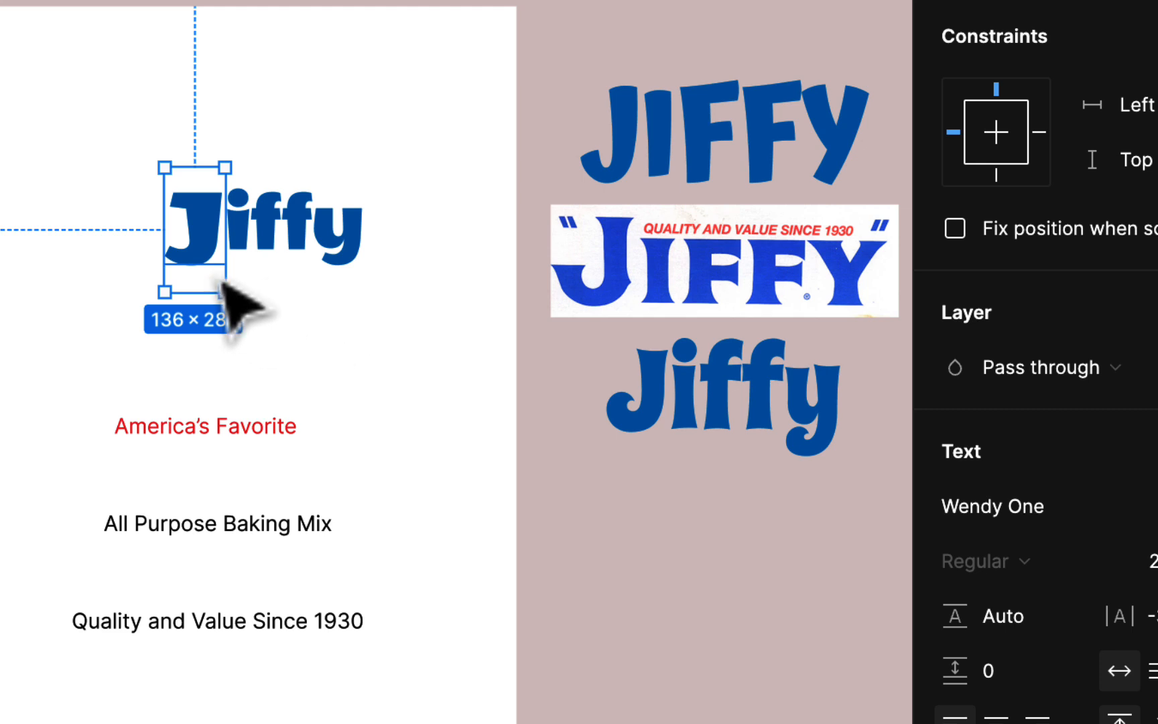
drag(101, 181, 375, 305)
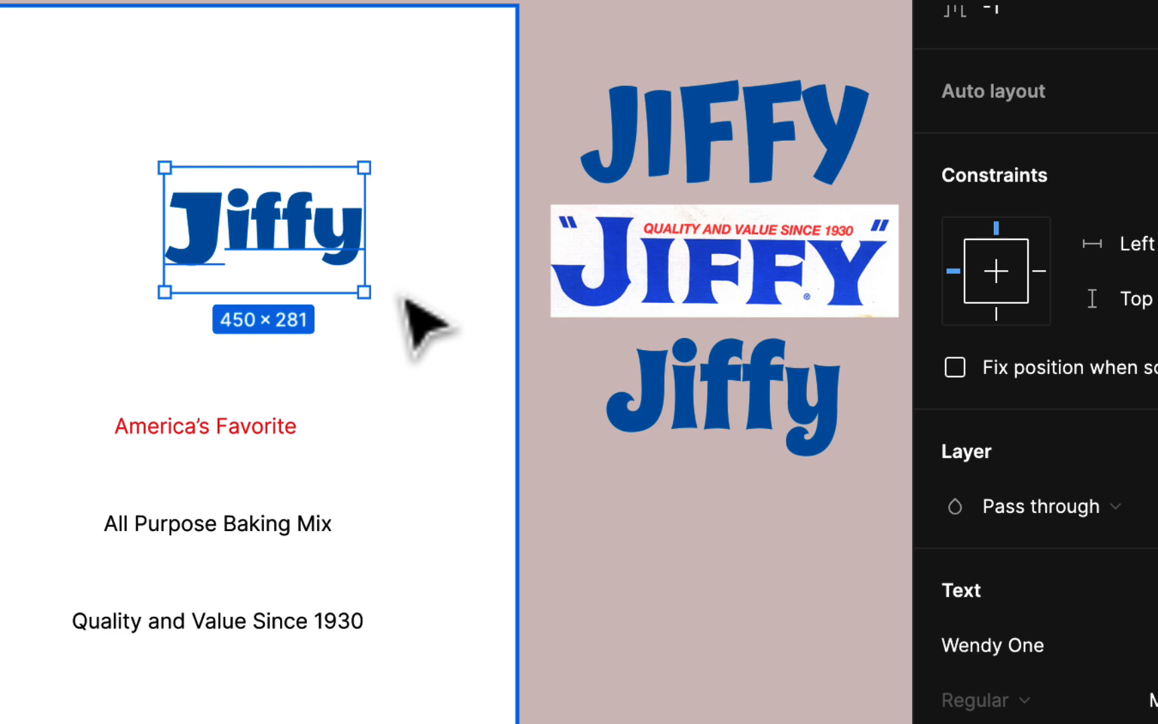
key(super+g)
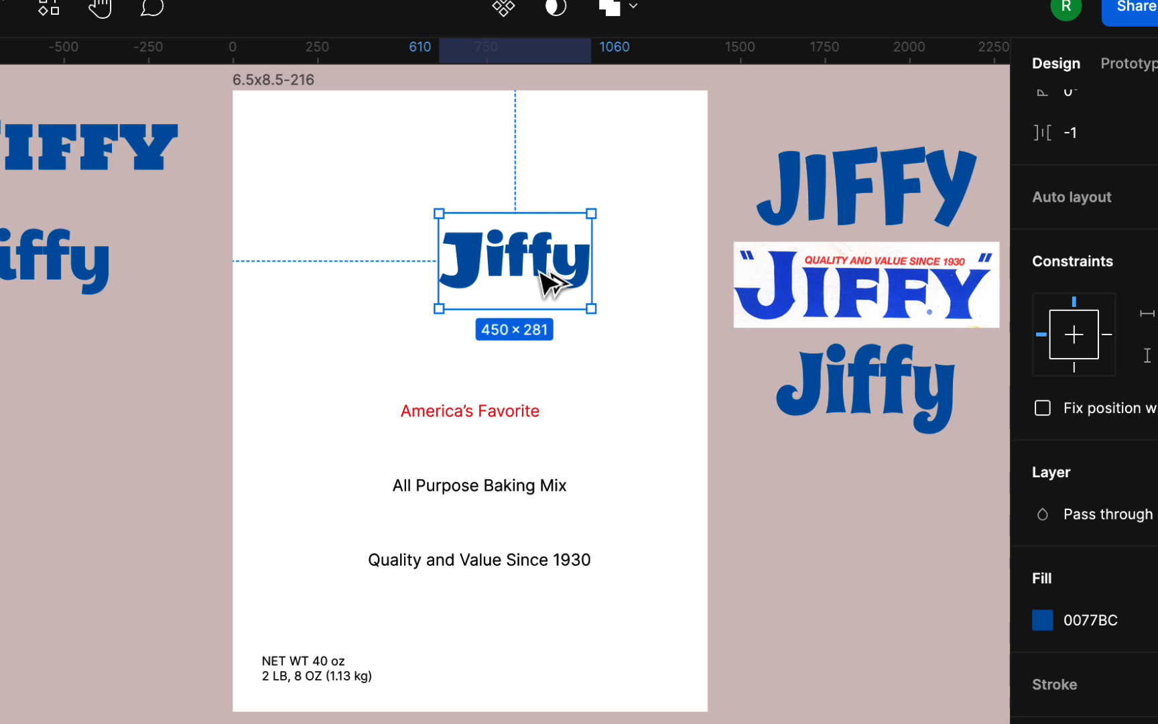
Copy the grouped Jiffy logo onto the canvas left of the frame and shift the original toward the frame's centre
drag(543, 273, 170, 430)
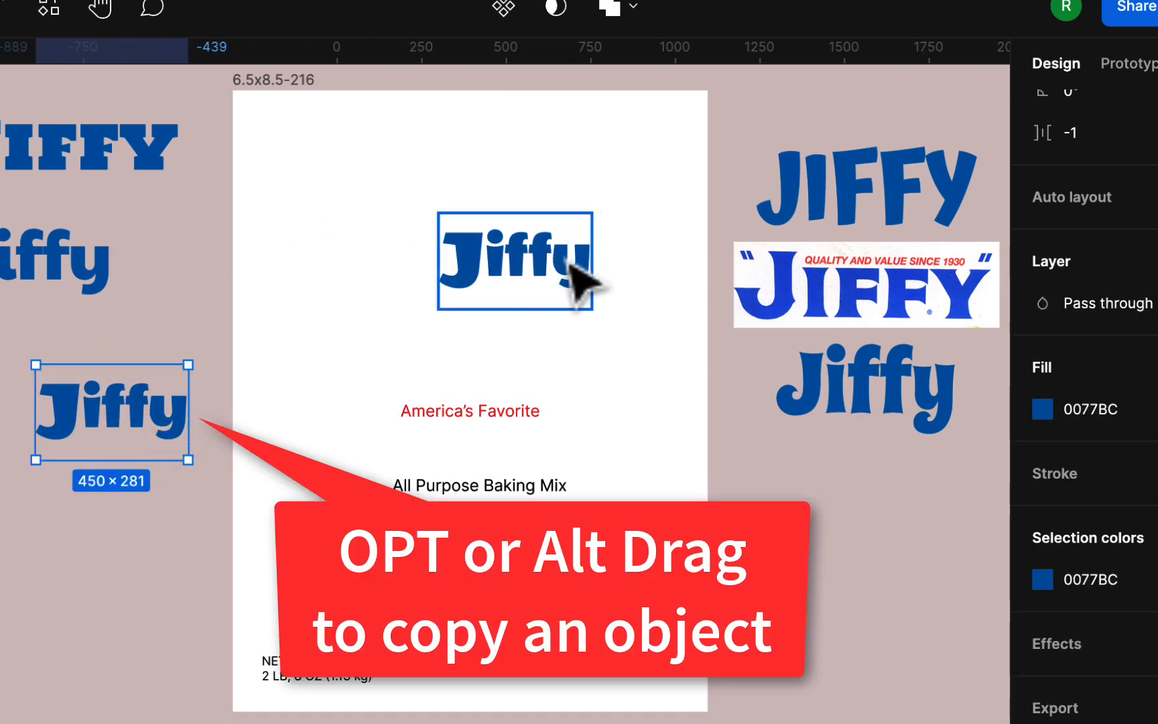
drag(561, 293, 526, 317)
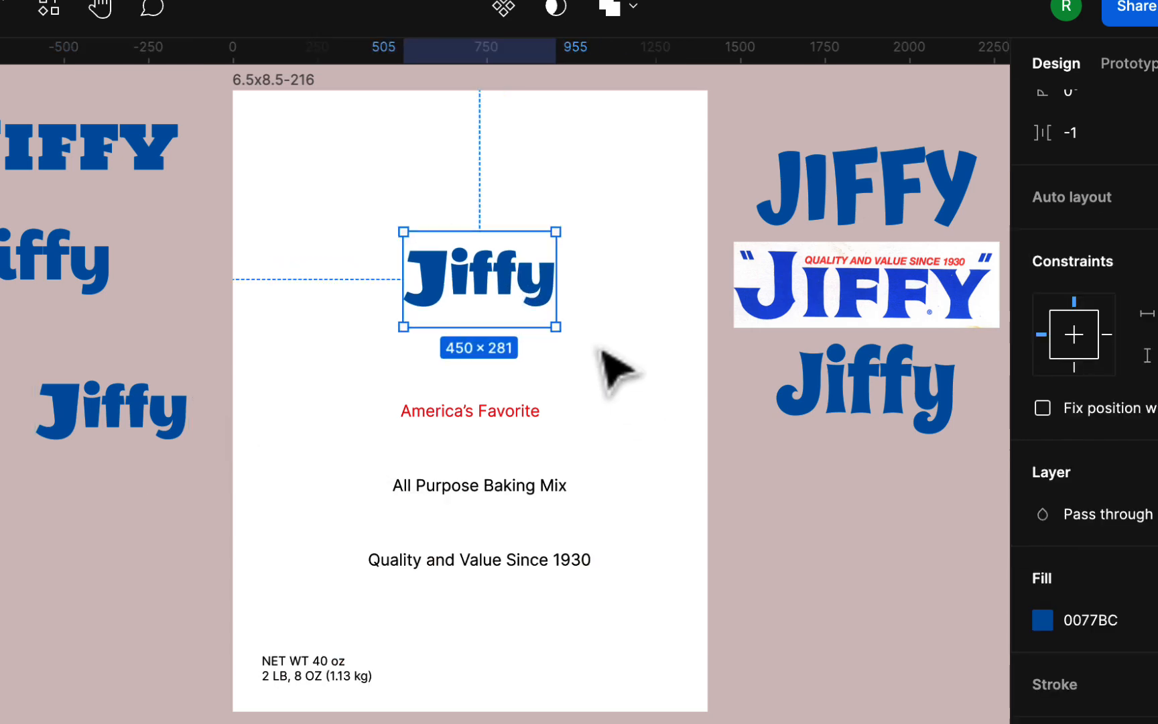
click(590, 323)
Scale the grouped Jiffy logo in the frame proportionally to about 801 × 501 and recentre it horizontally
click(523, 282)
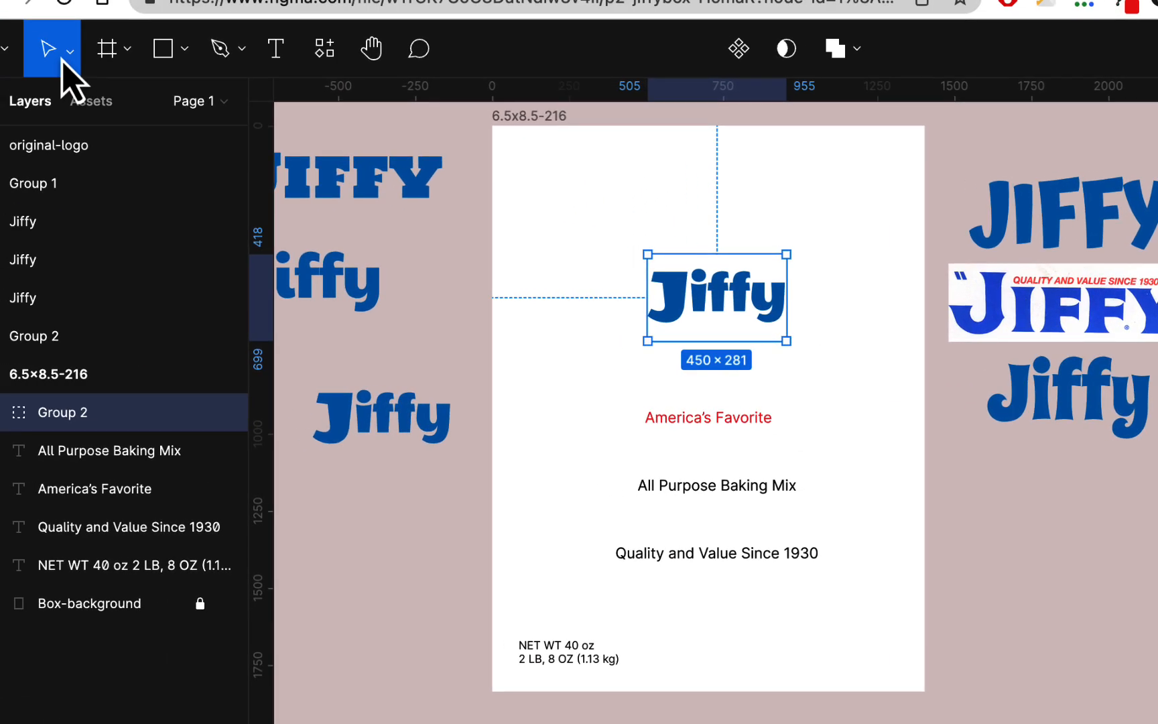
click(67, 51)
click(79, 132)
drag(787, 340, 892, 398)
drag(835, 331, 768, 300)
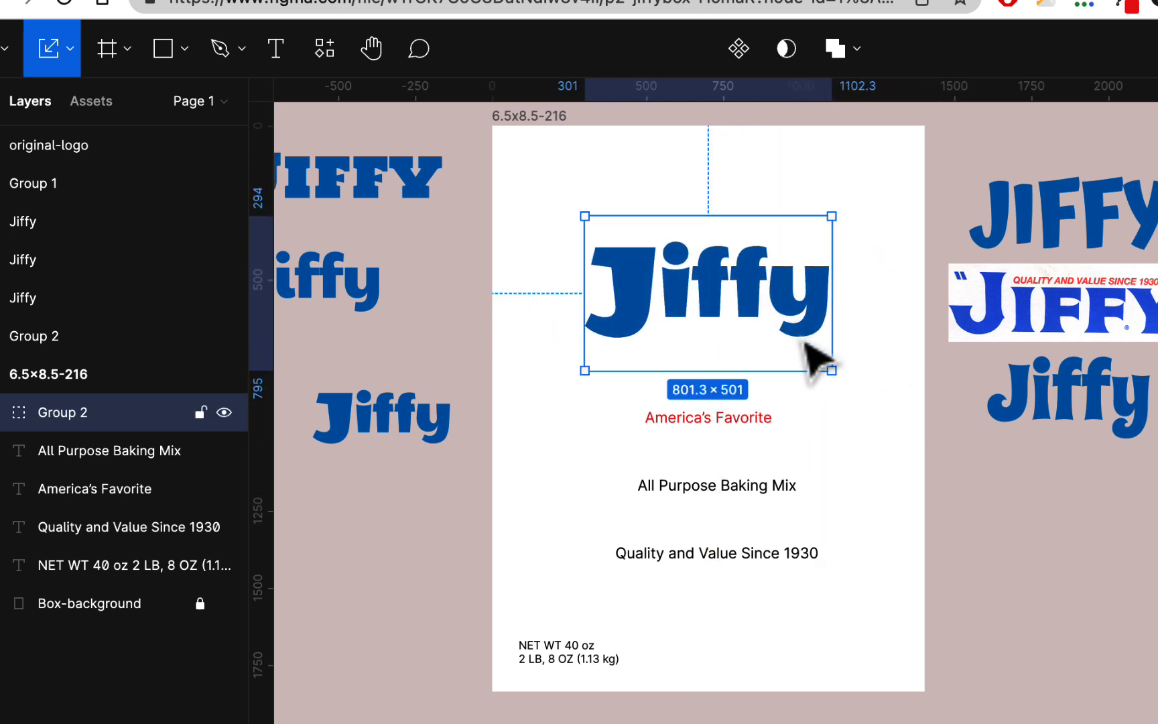
Lower the scaled Jiffy logo and place the slab-serif JIFFY text above it in the frame
drag(782, 303, 780, 359)
drag(409, 194, 776, 217)
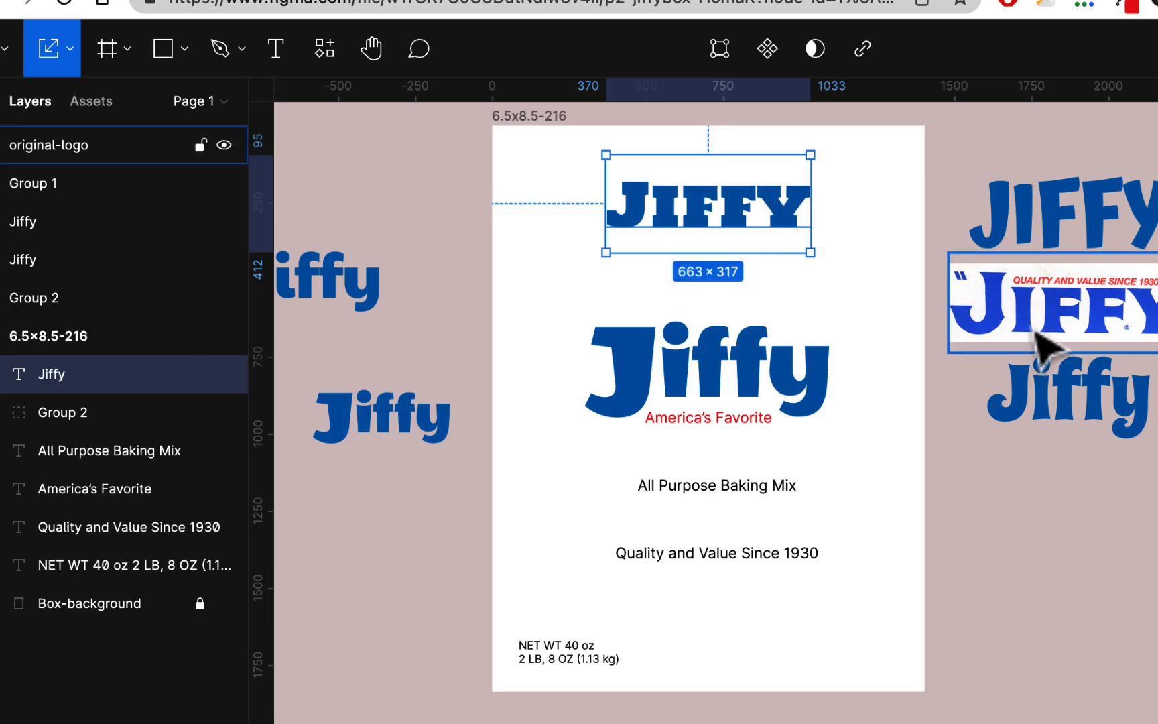
click(70, 49)
click(67, 104)
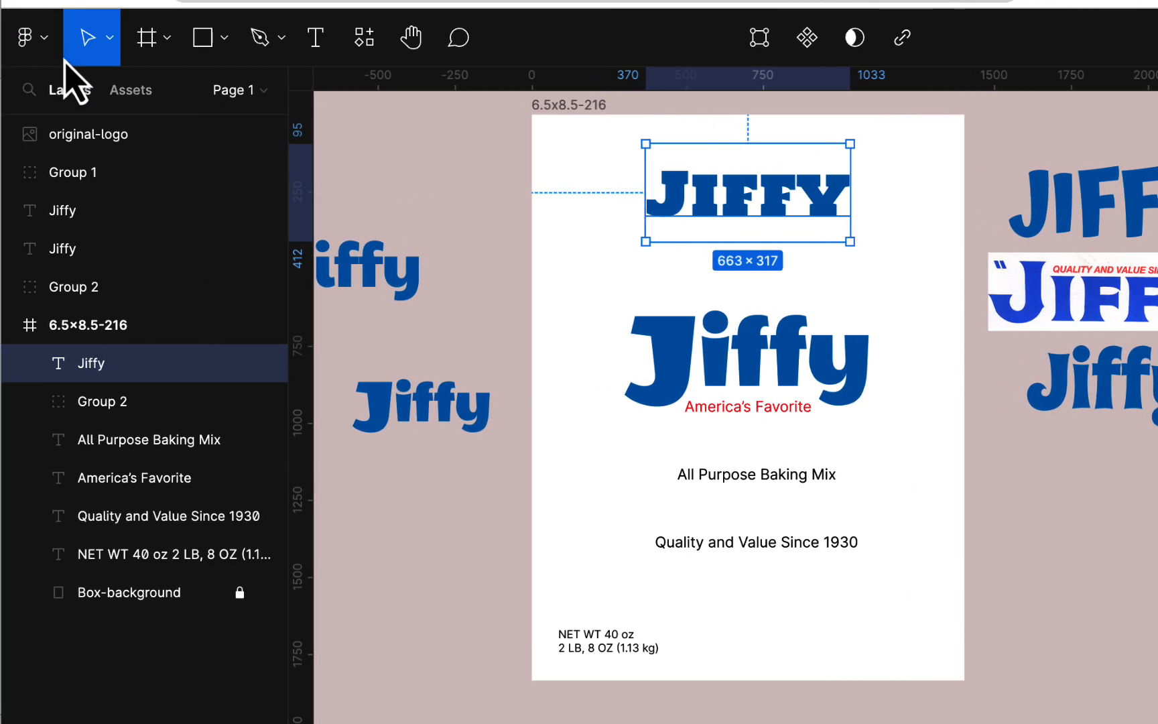
Skew the slab-serif JIFFY text vertically by -10° with the SkewDat plugin and move it slightly down
click(51, 47)
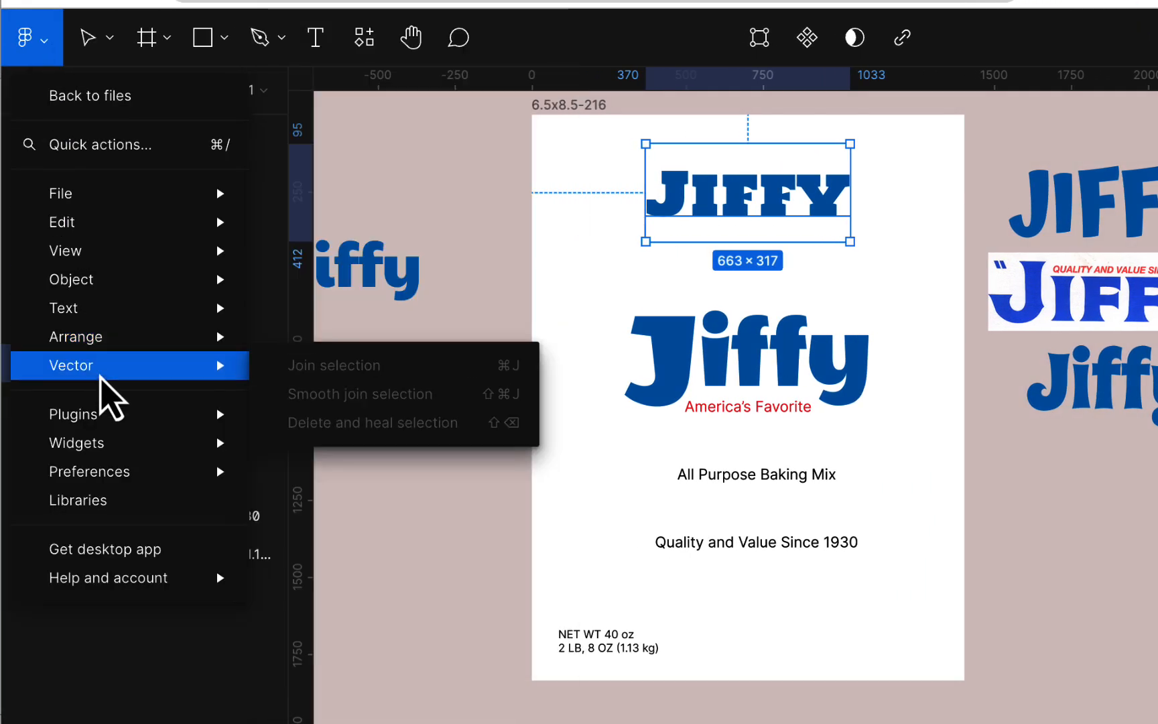
mouse_move(100, 415)
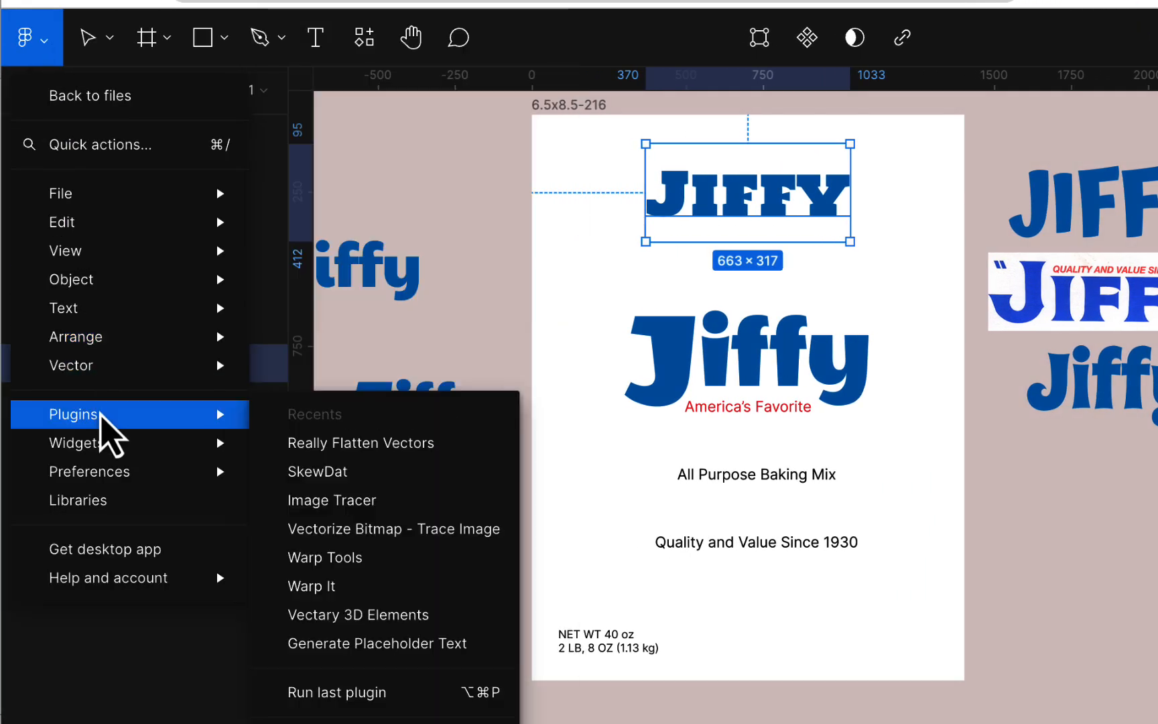
click(386, 473)
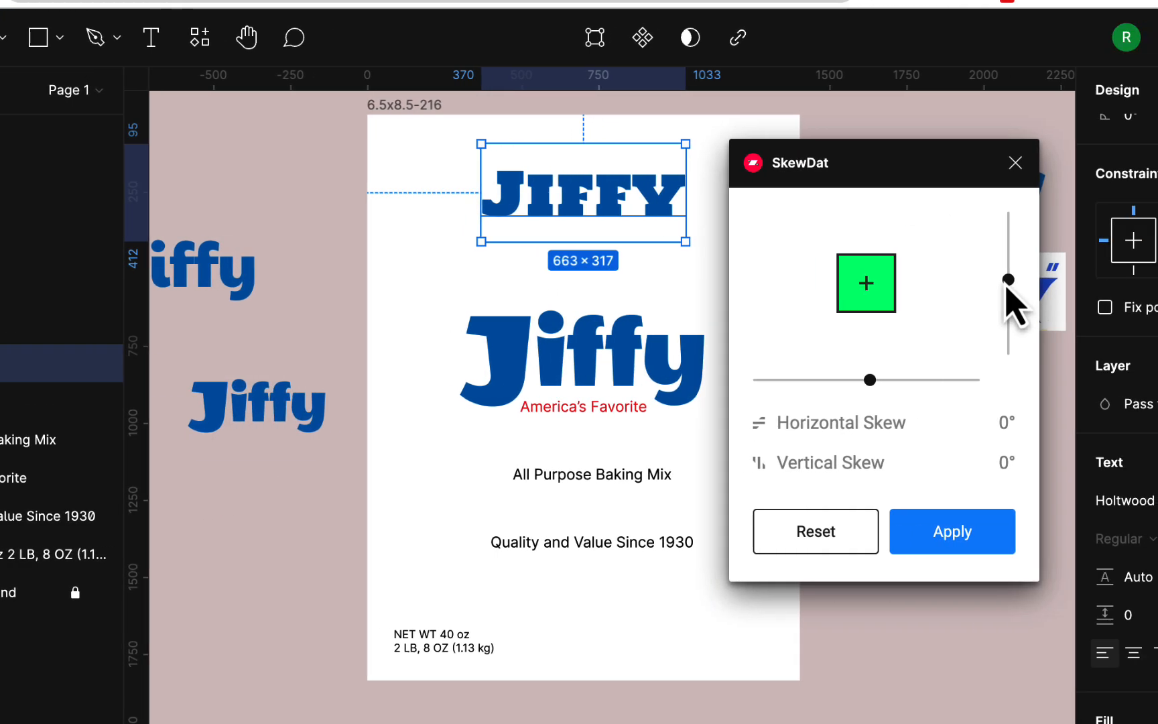
drag(1007, 282, 988, 303)
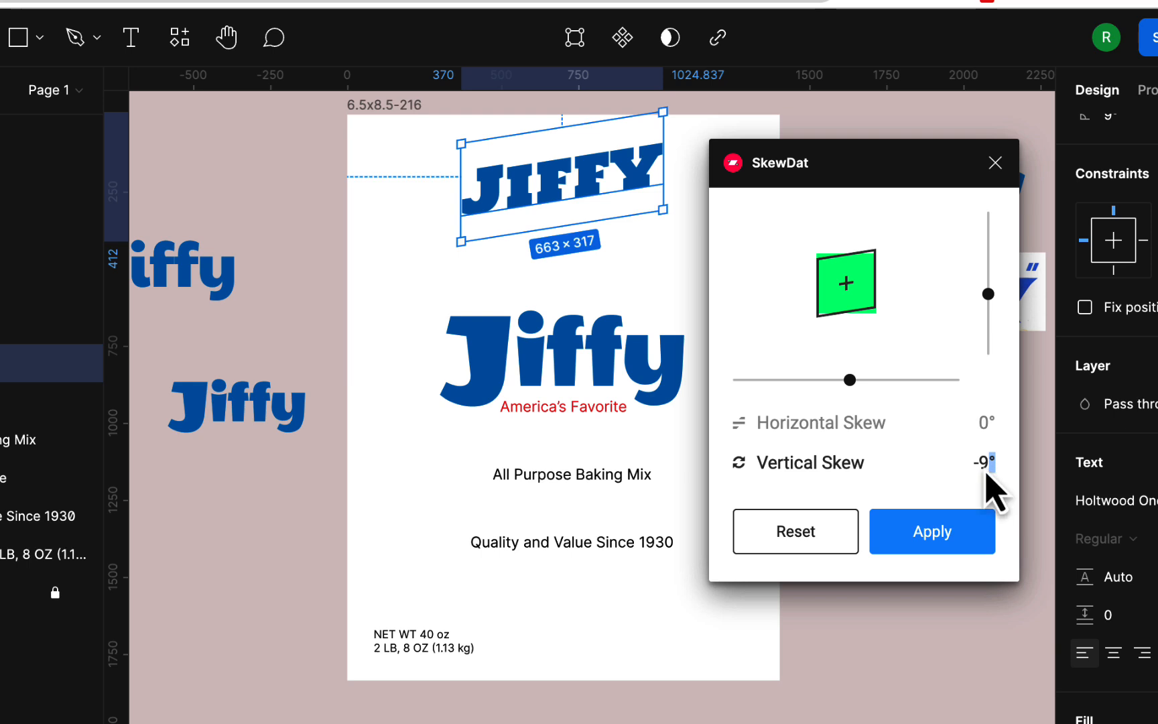
drag(990, 301, 989, 305)
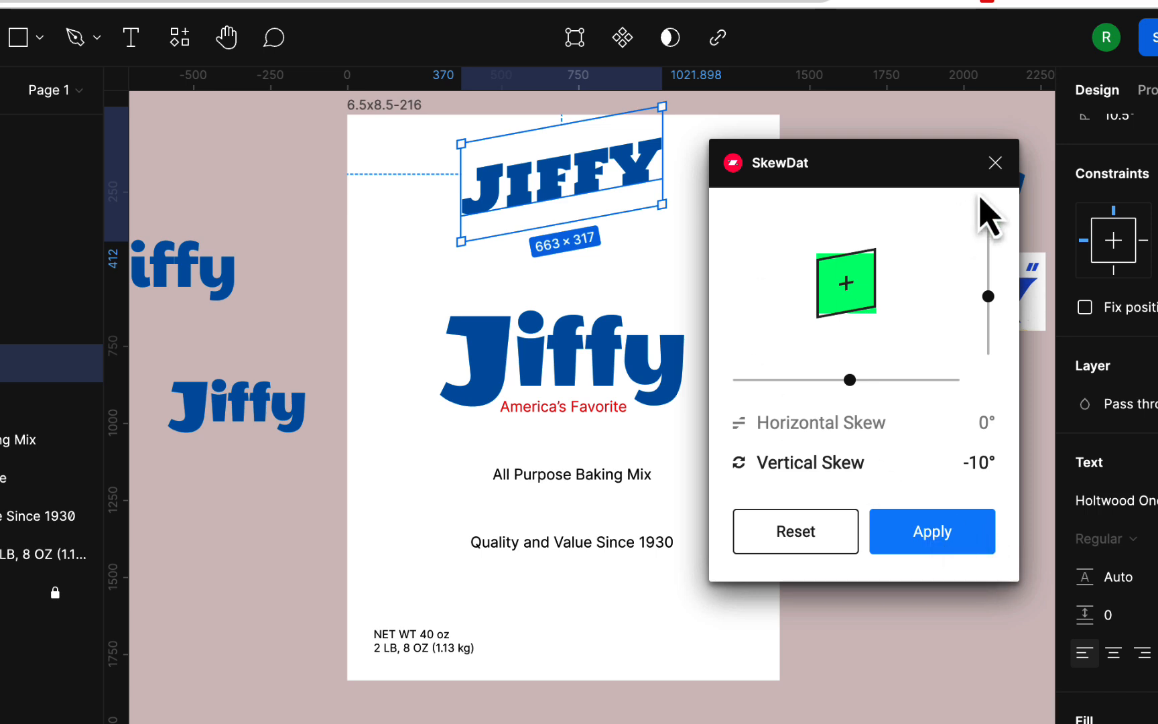
click(996, 164)
click(737, 253)
drag(603, 188, 590, 244)
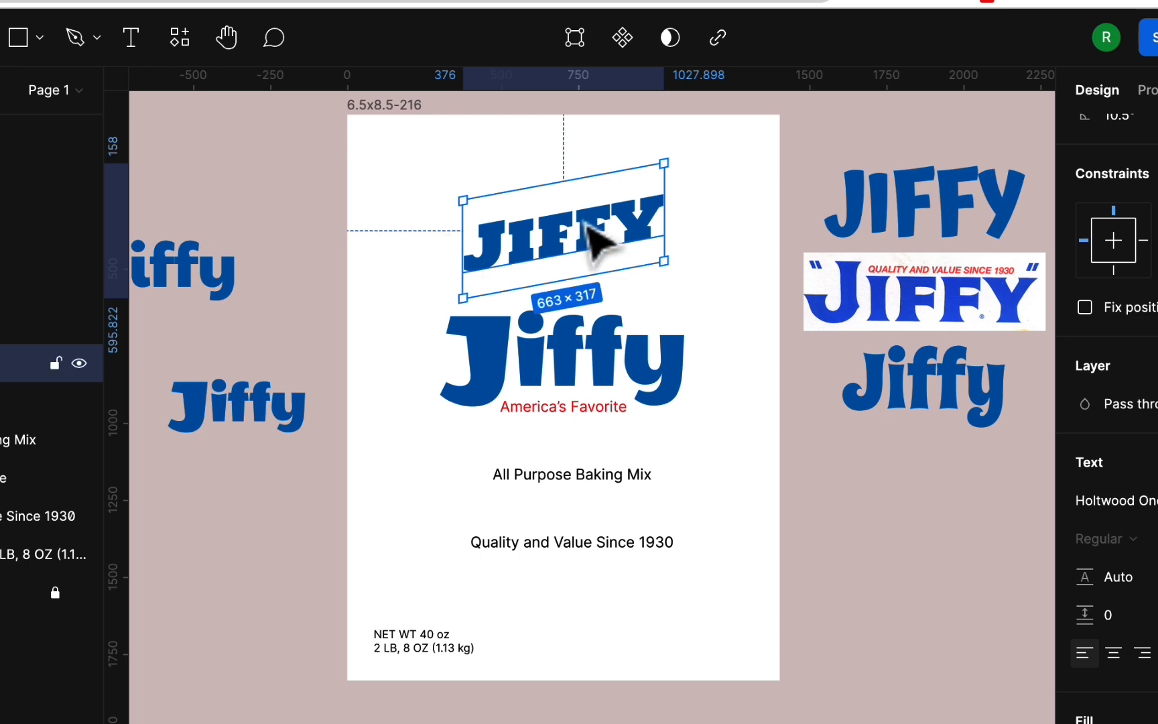
Return the slab-serif JIFFY text unskewed to the canvas left of the frame and move the grouped Jiffy logo back up
key(super+z)
drag(587, 226, 280, 202)
drag(608, 363, 601, 270)
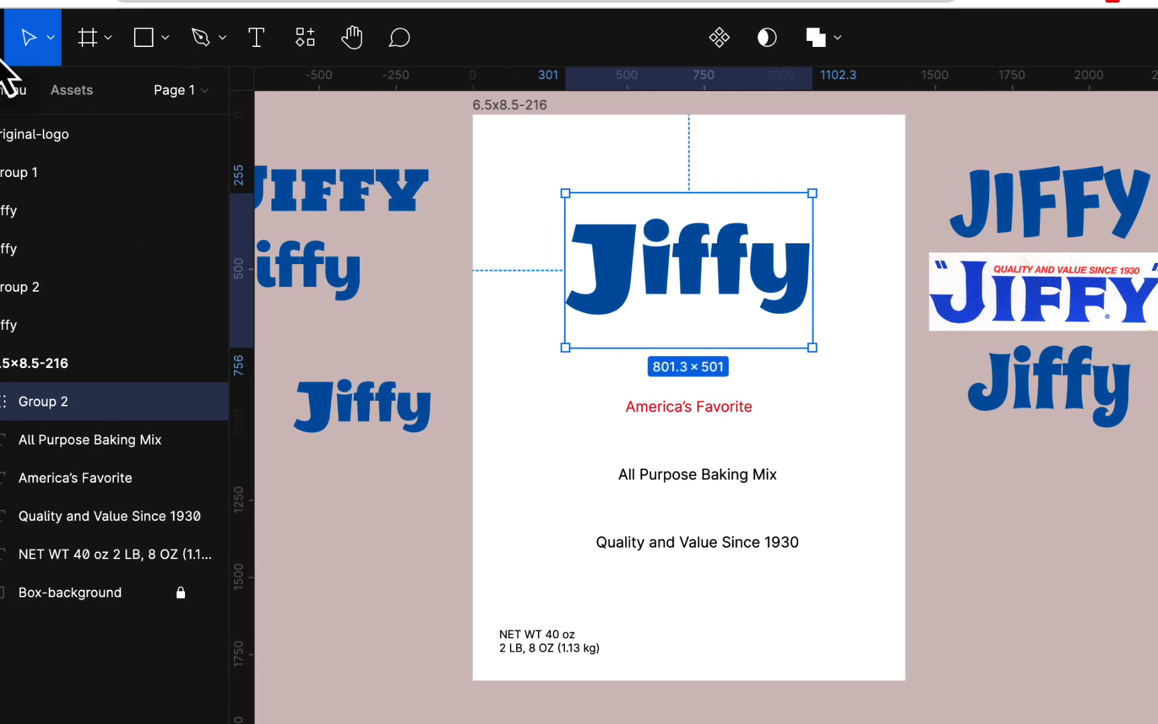
Flatten the grouped Jiffy logo into a vector with the Really Flatten Vectors plugin and check its anchor points
click(44, 44)
mouse_move(154, 420)
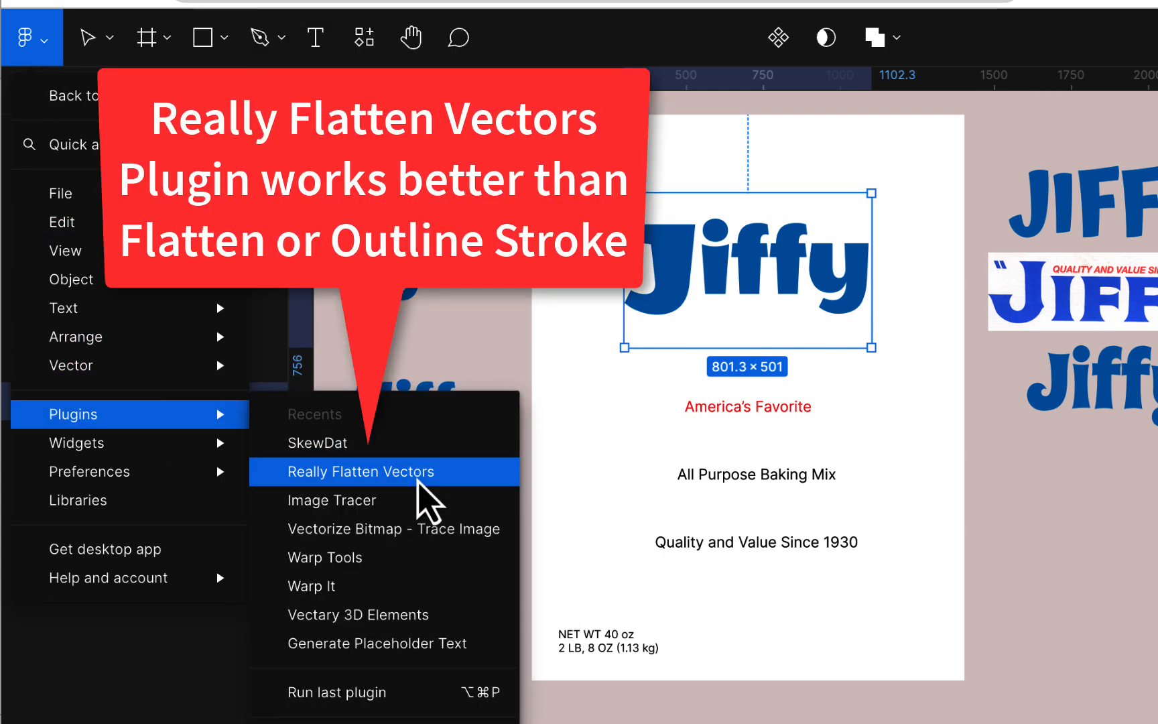
click(417, 479)
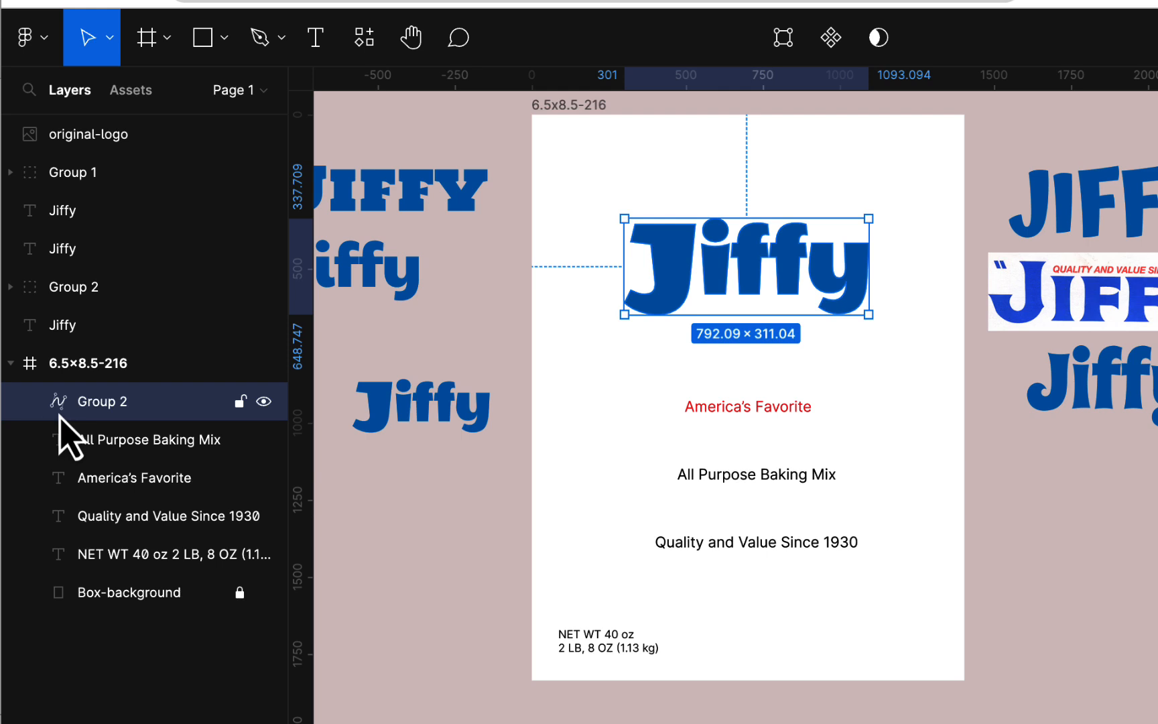
click(782, 39)
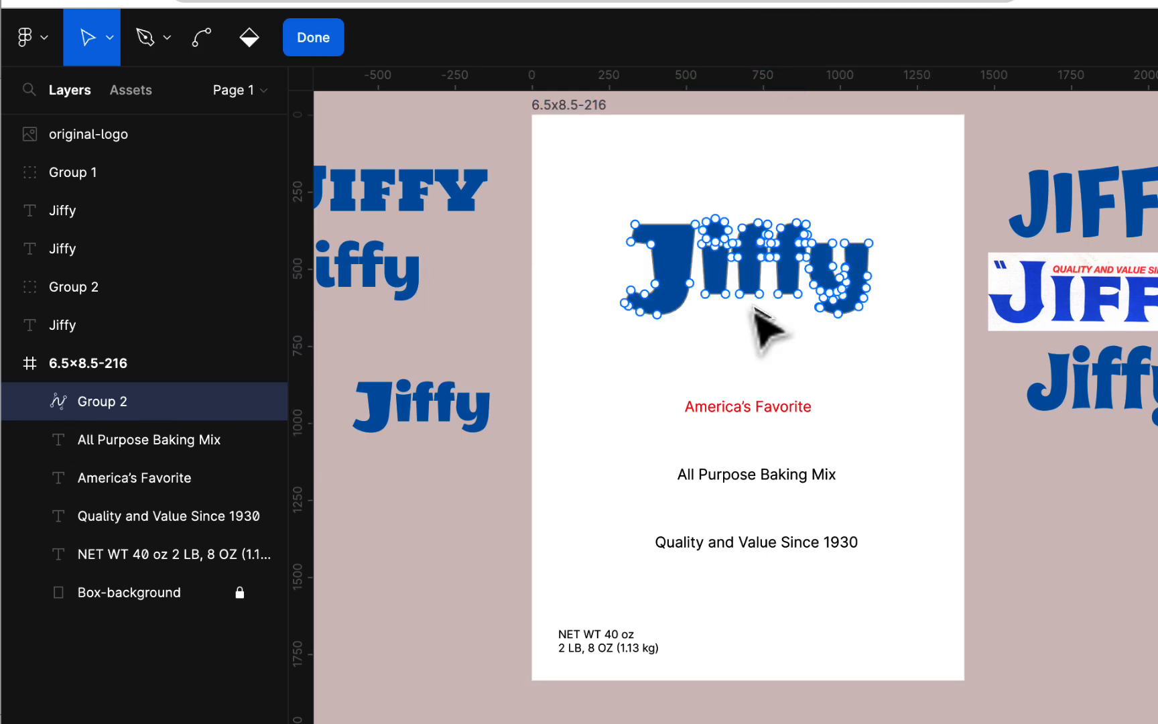
click(319, 47)
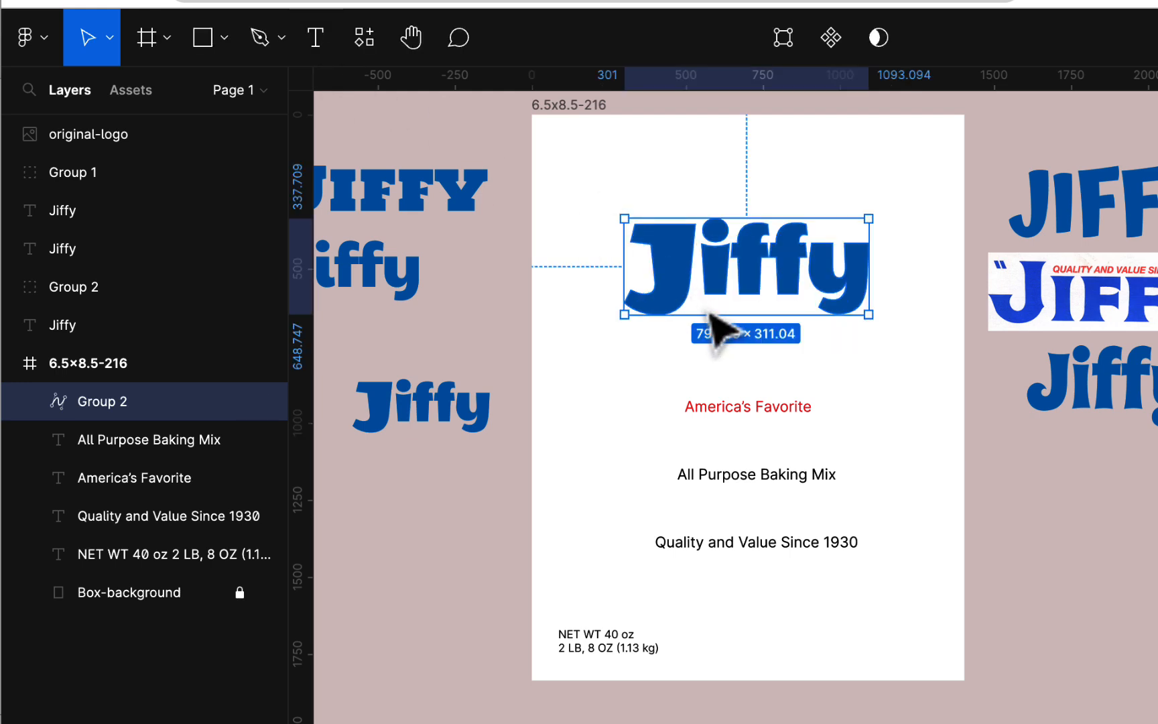
Edit the Jiffy vector and move the J's inner corner point below the crossbar right to X 429
scroll(712, 315, up, 5)
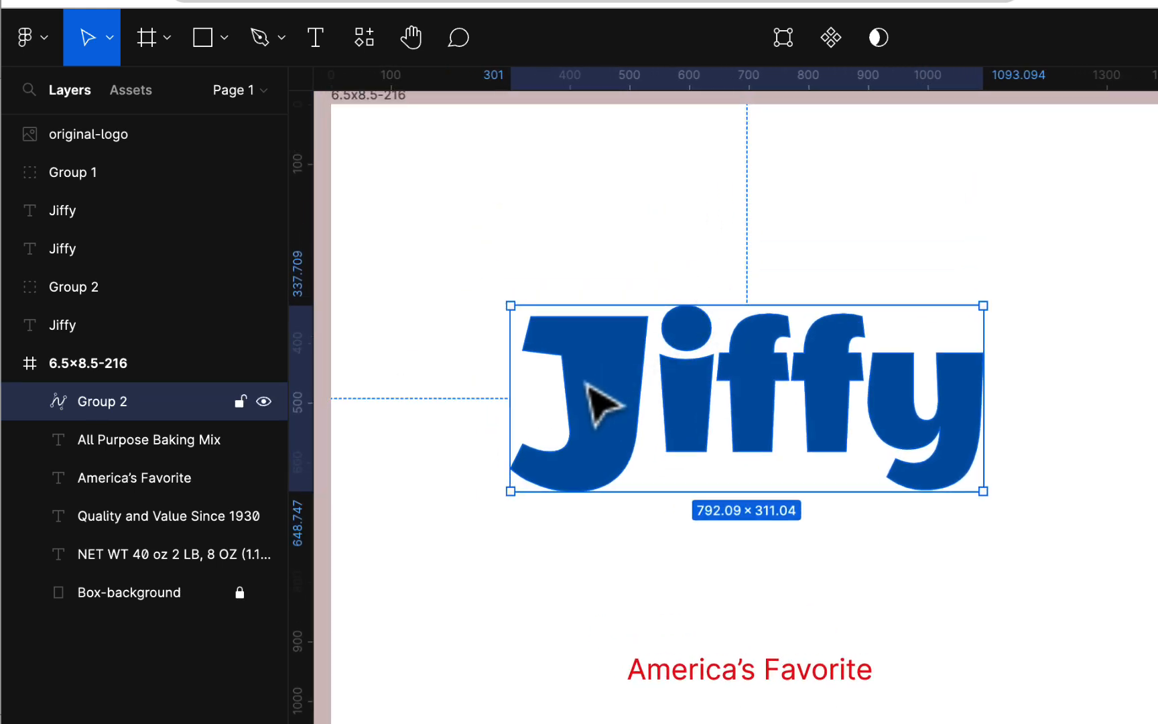
click(783, 38)
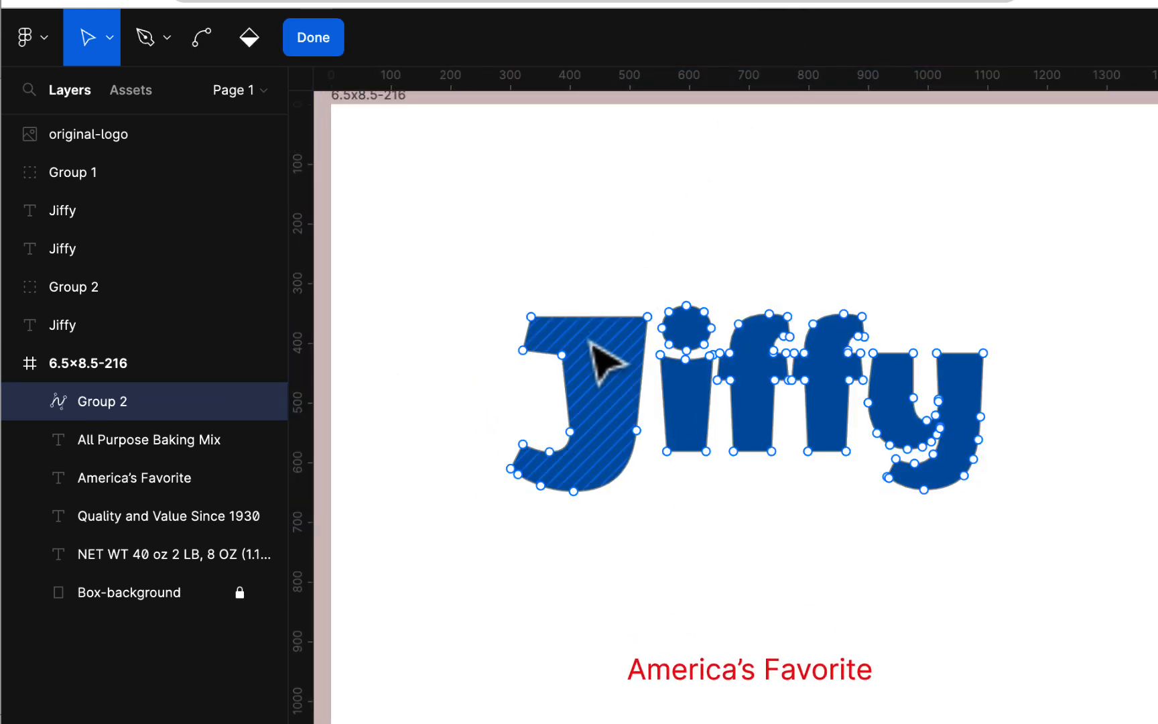
drag(561, 355, 584, 353)
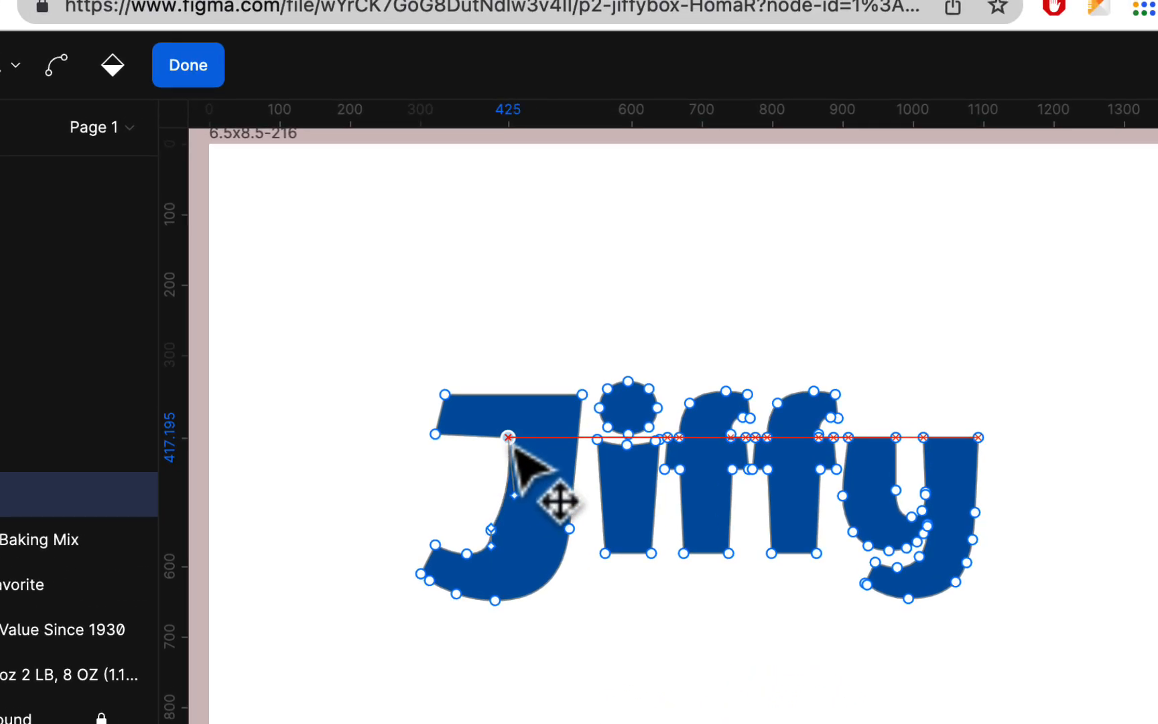
mouse_move(514, 445)
mouse_down()
mouse_move(500, 453)
mouse_move(503, 475)
mouse_move(514, 446)
mouse_up()
Select the extra anchor point on the J's inner curve, try extending its upper handle, and delete and heal the point
key(super+plus)
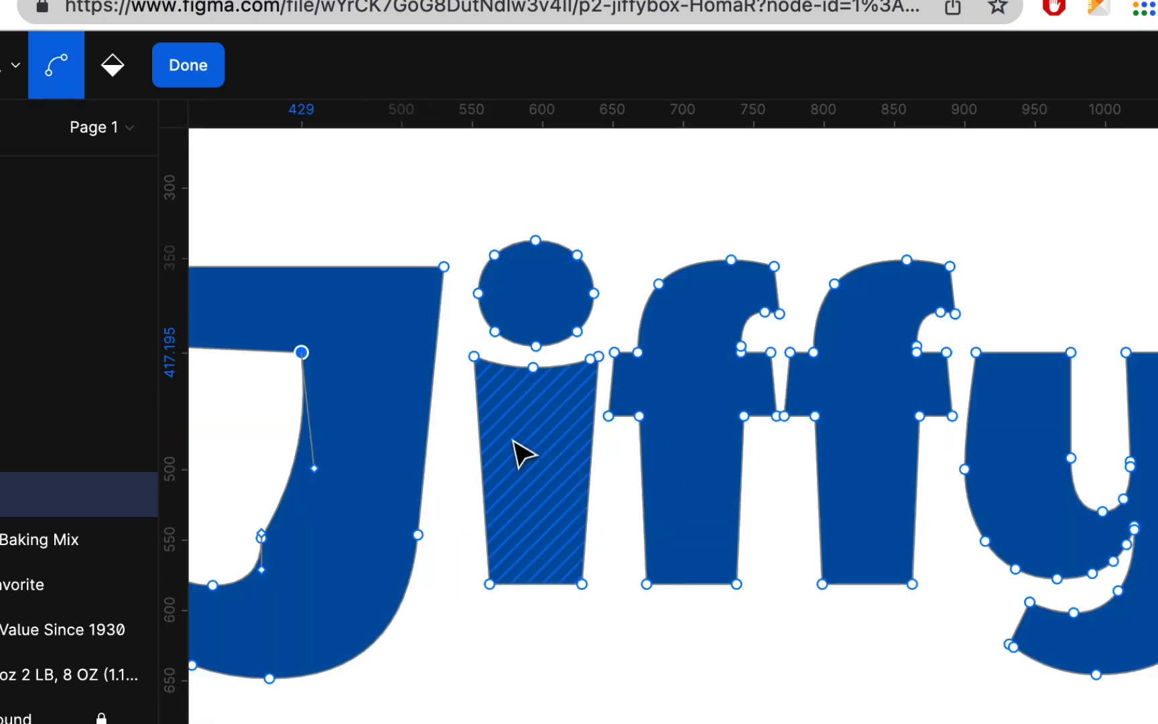
scroll(515, 442, left, 3)
scroll(515, 443, up, 1)
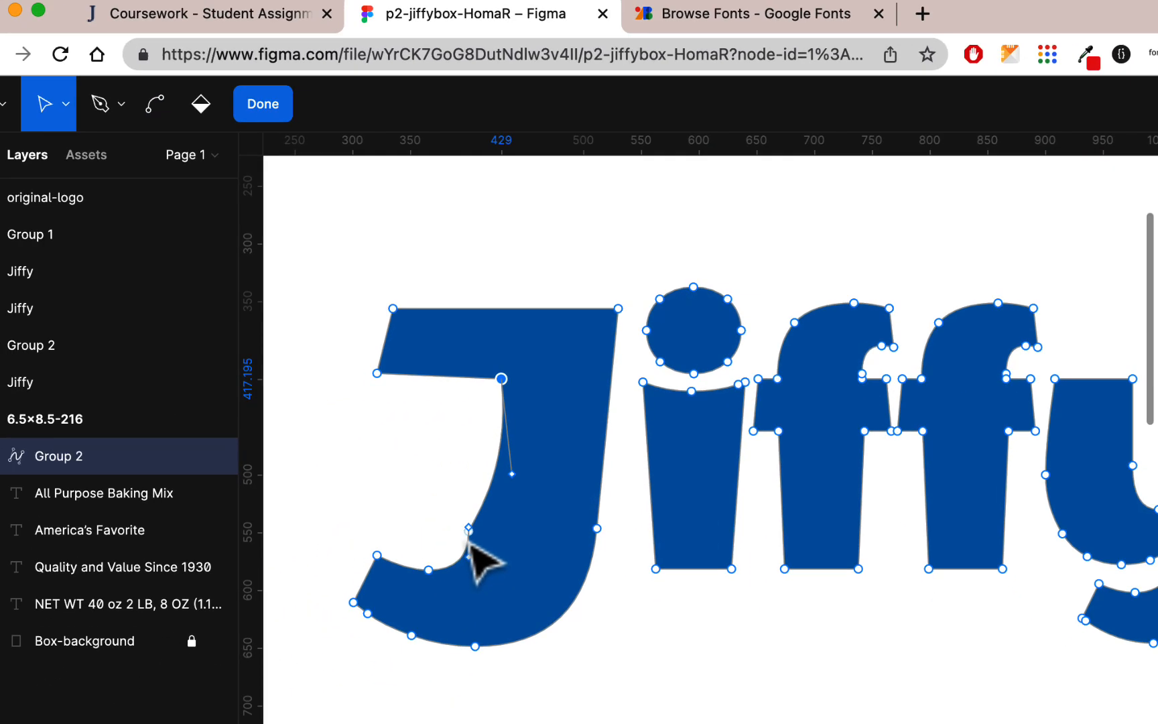
click(440, 580)
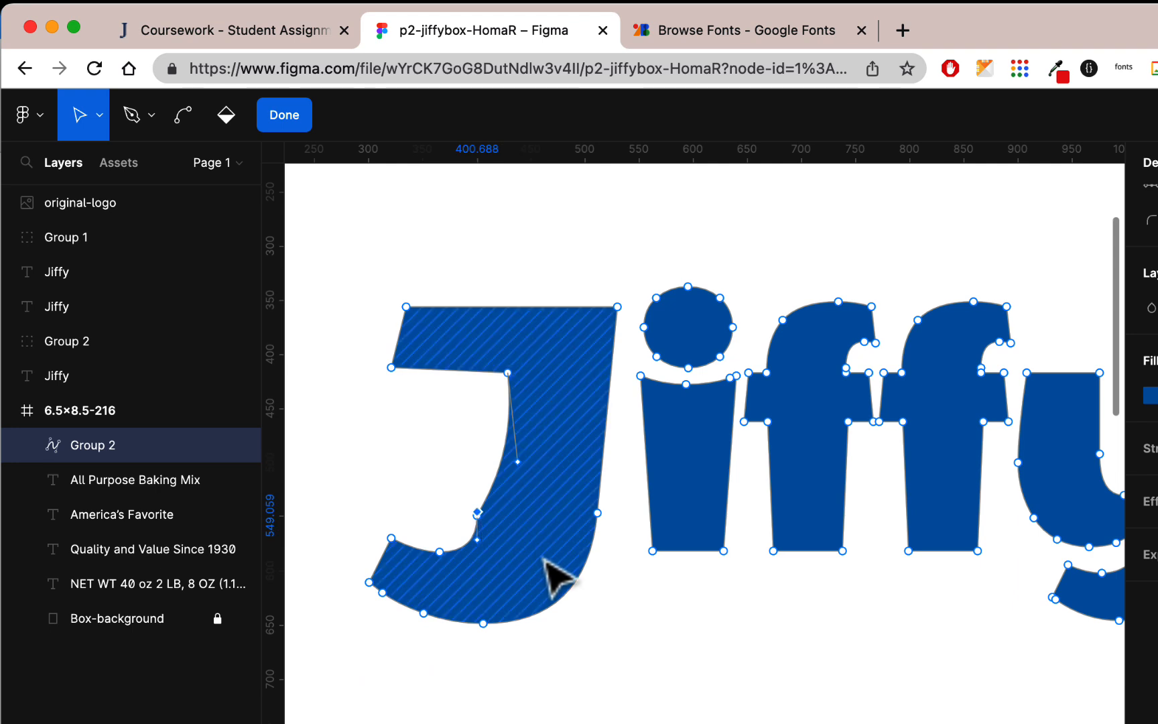
click(516, 548)
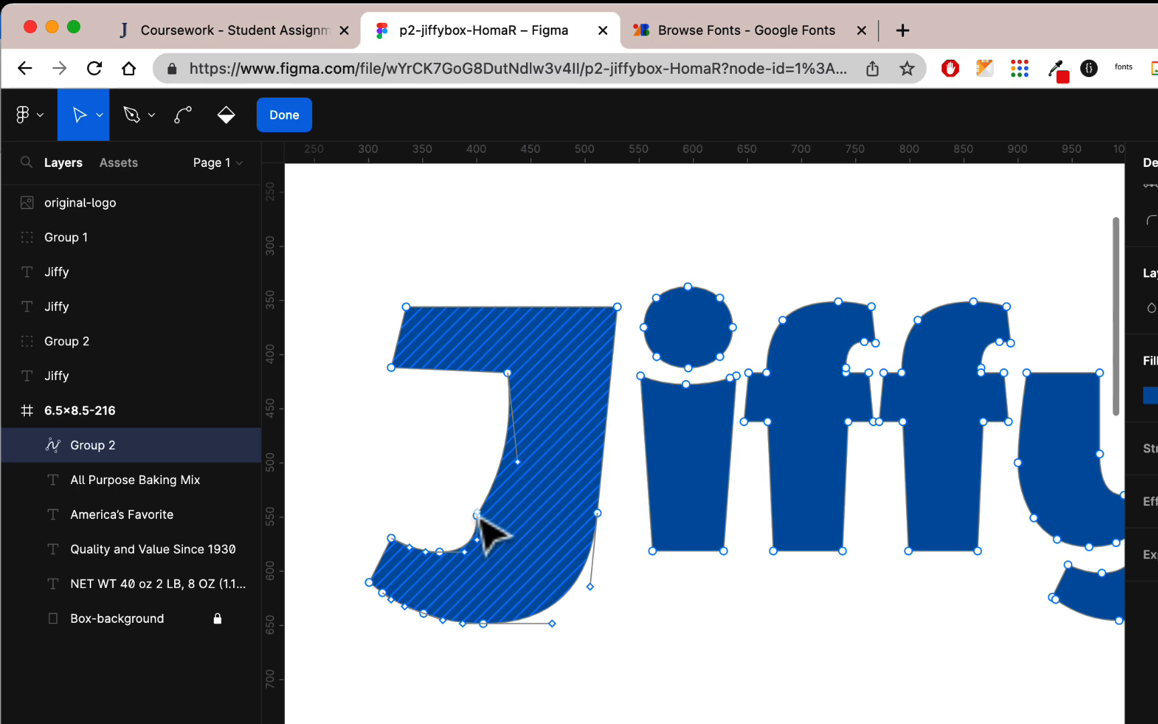
drag(477, 513, 477, 454)
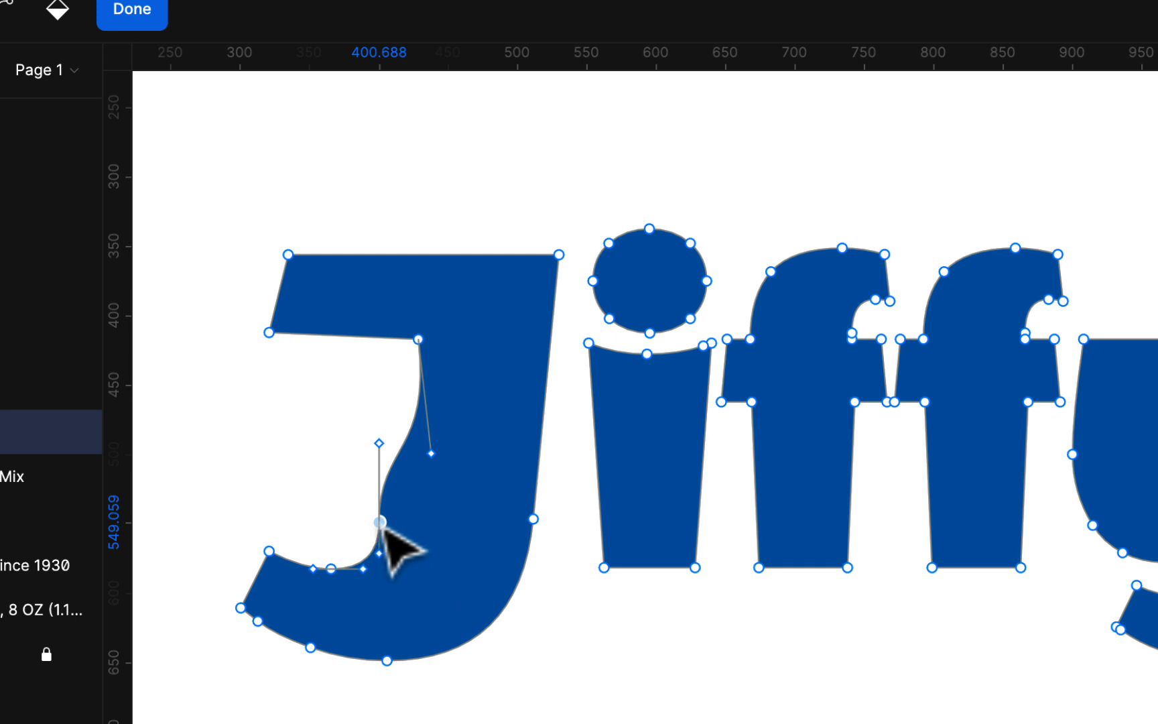
key(shift+Delete)
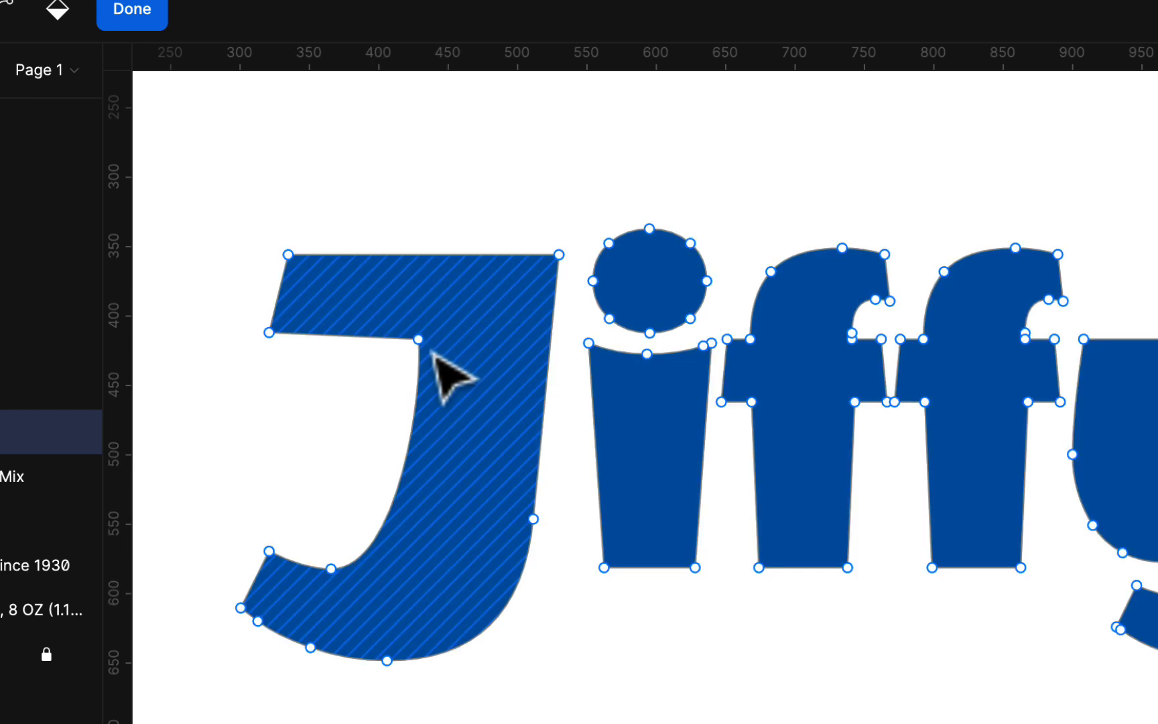
Refine the J's inner curve with its corner point at X 430 and shorten the crossbar by moving its two left end points right
drag(419, 338, 428, 339)
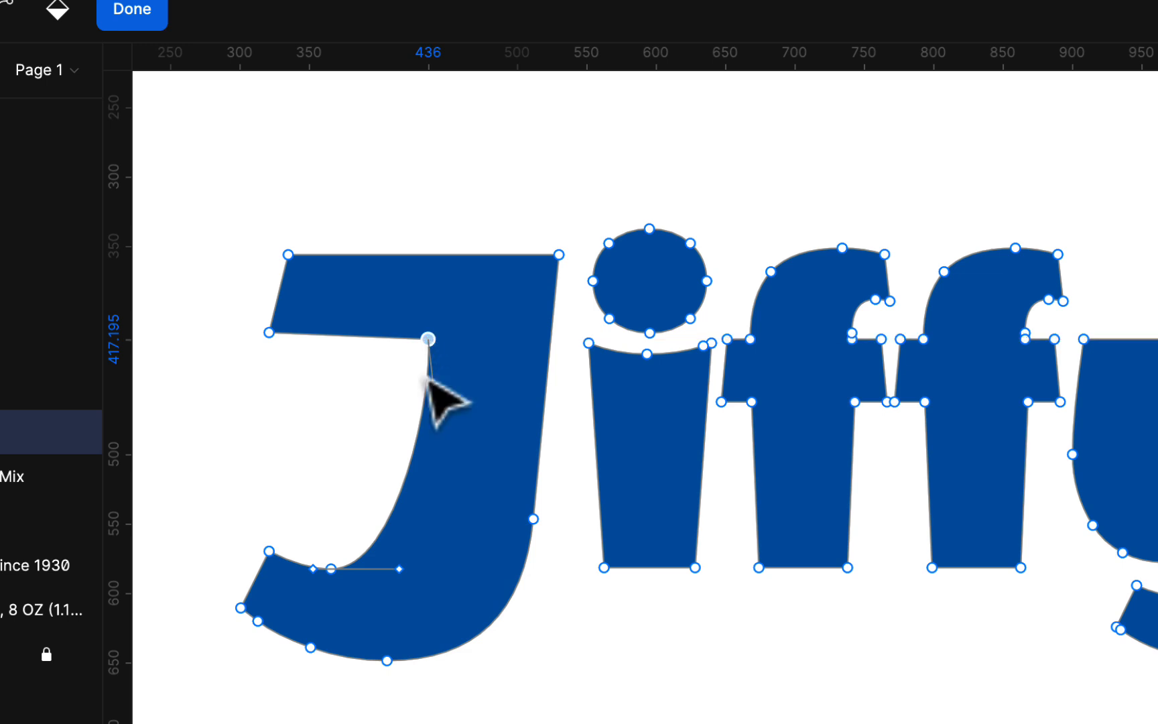
mouse_move(402, 572)
mouse_down()
mouse_move(417, 576)
mouse_move(414, 588)
mouse_up()
drag(429, 342, 423, 347)
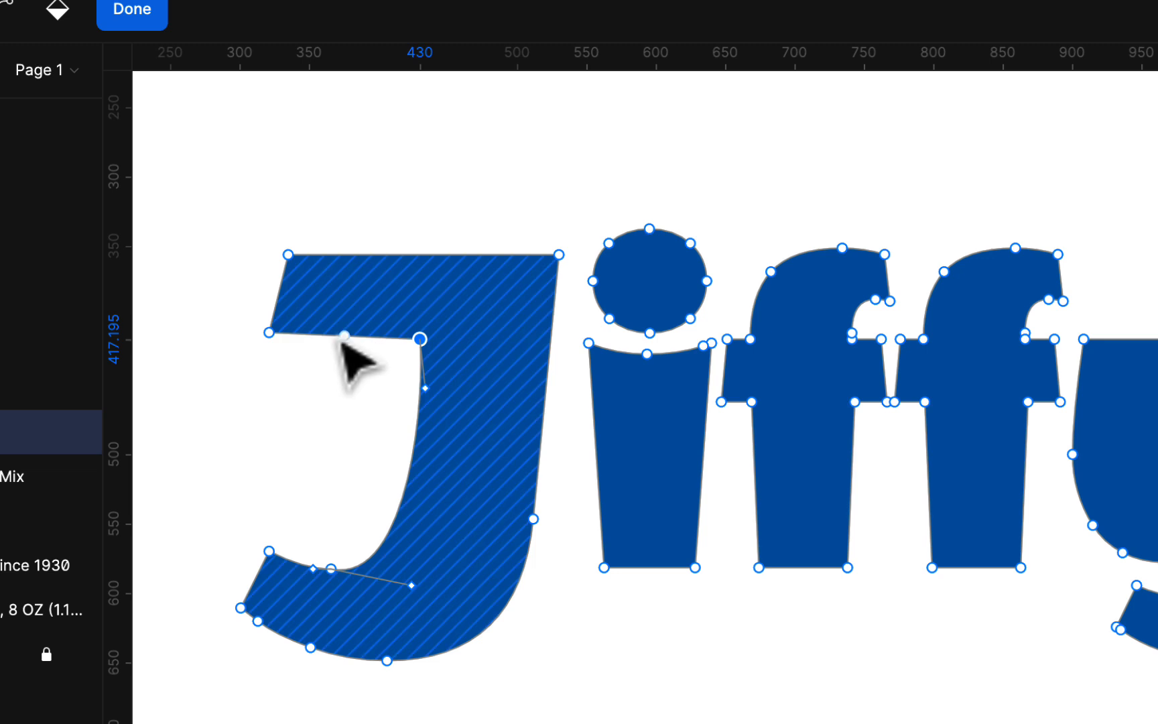
drag(292, 261, 316, 262)
drag(275, 339, 288, 340)
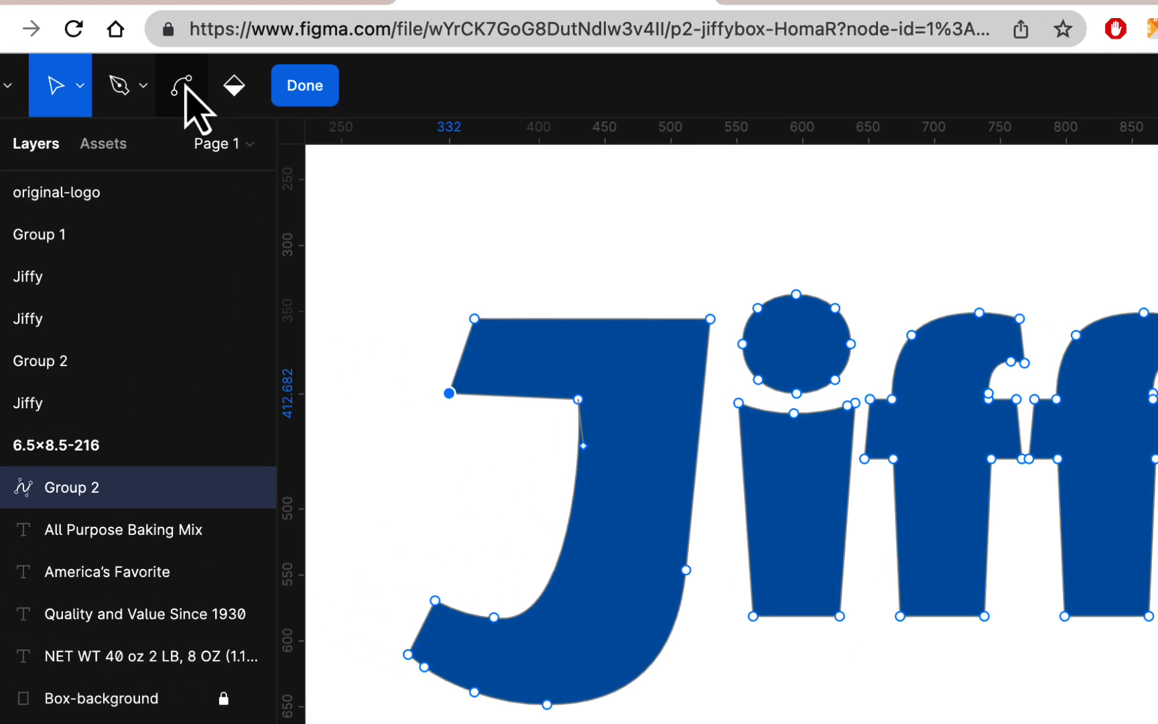
Bend the left end of the J's crossbar and the tip of its lower hook outward into rounded curves
click(5, 9)
drag(471, 361, 447, 344)
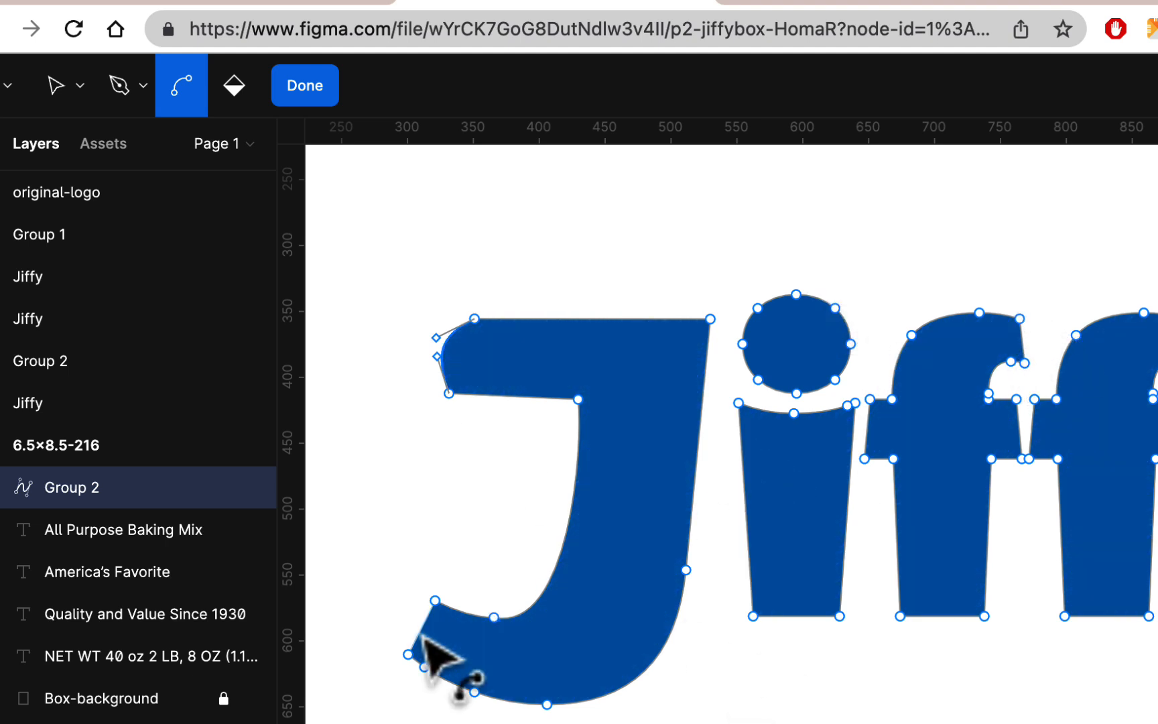
drag(421, 638, 413, 631)
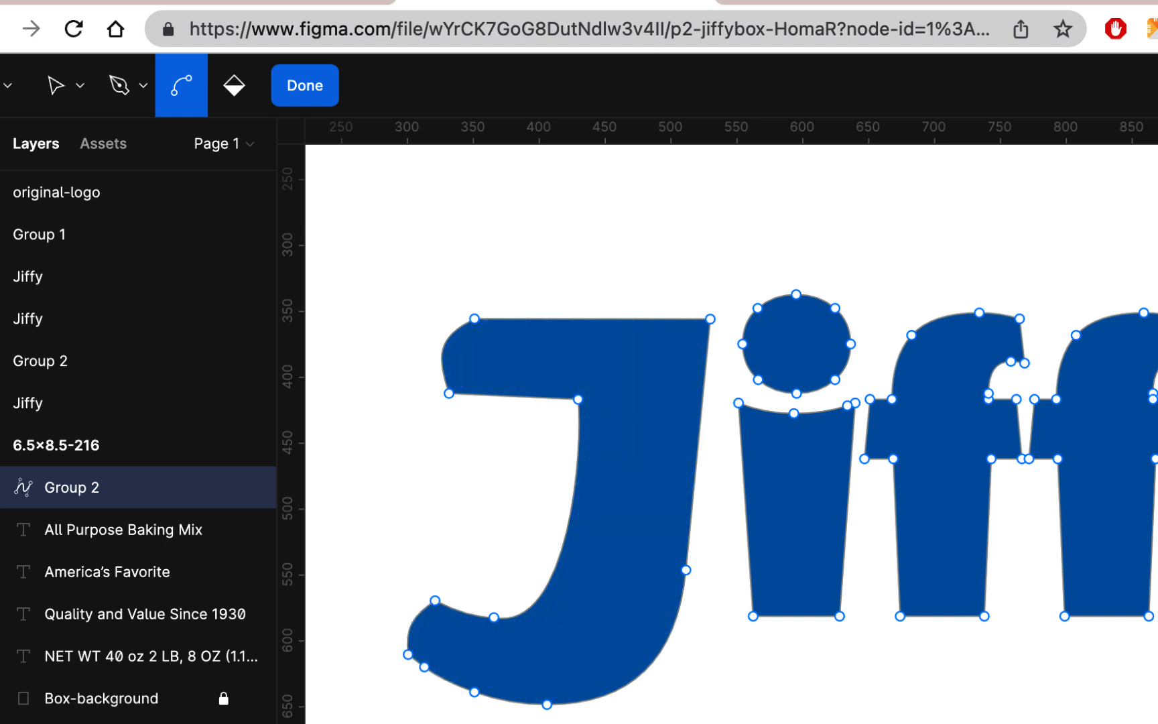
Finish editing the Jiffy lettering's vector points and deselect the lettering
key(super+minus)
key(super+minus)
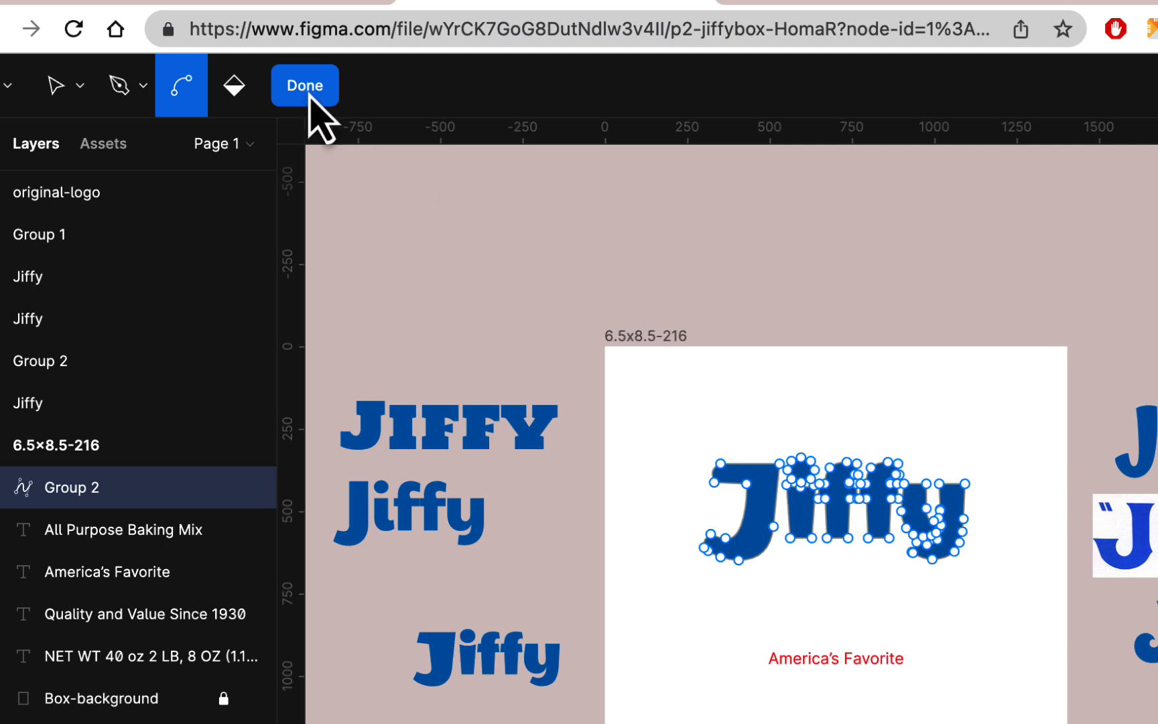
click(310, 98)
click(918, 646)
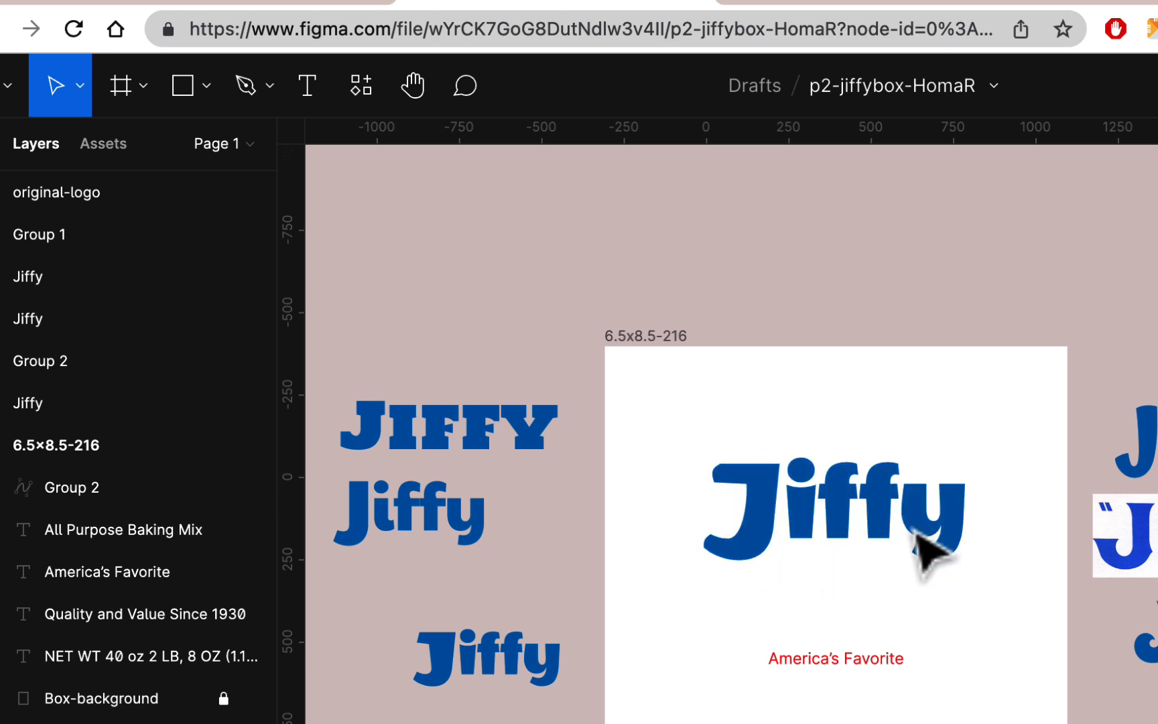
Skew the Jiffy lettering vertically by -5° with the SkewDat plugin and apply it
click(929, 522)
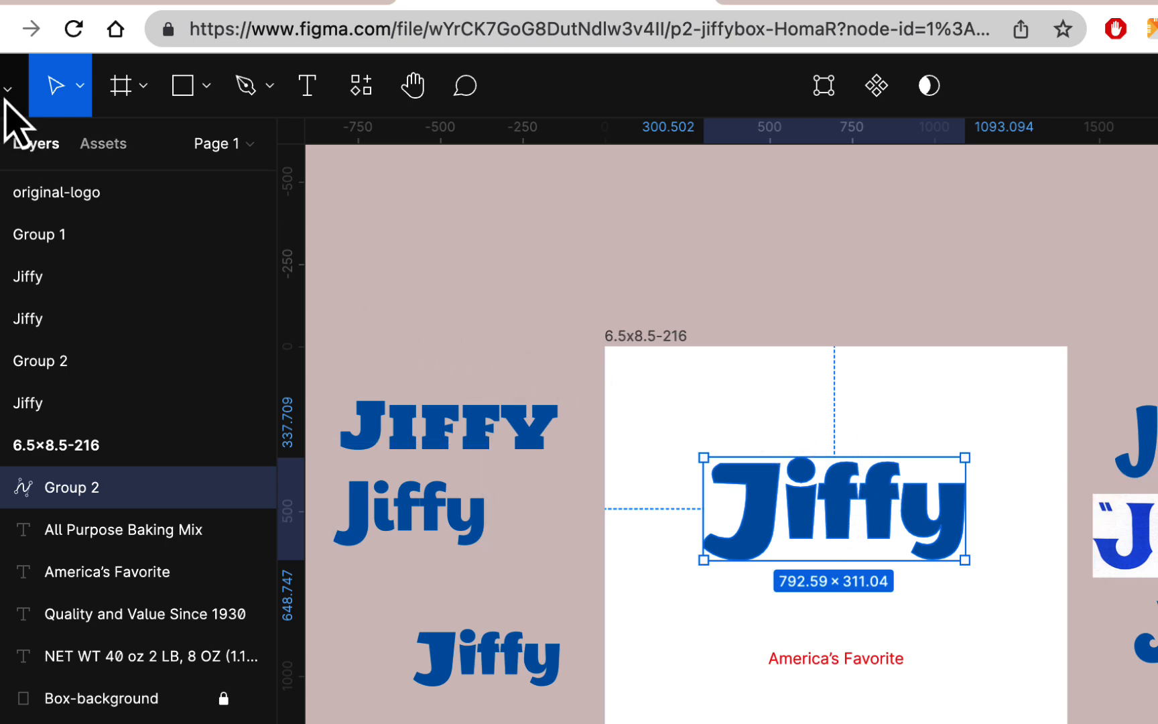
click(6, 97)
mouse_move(108, 510)
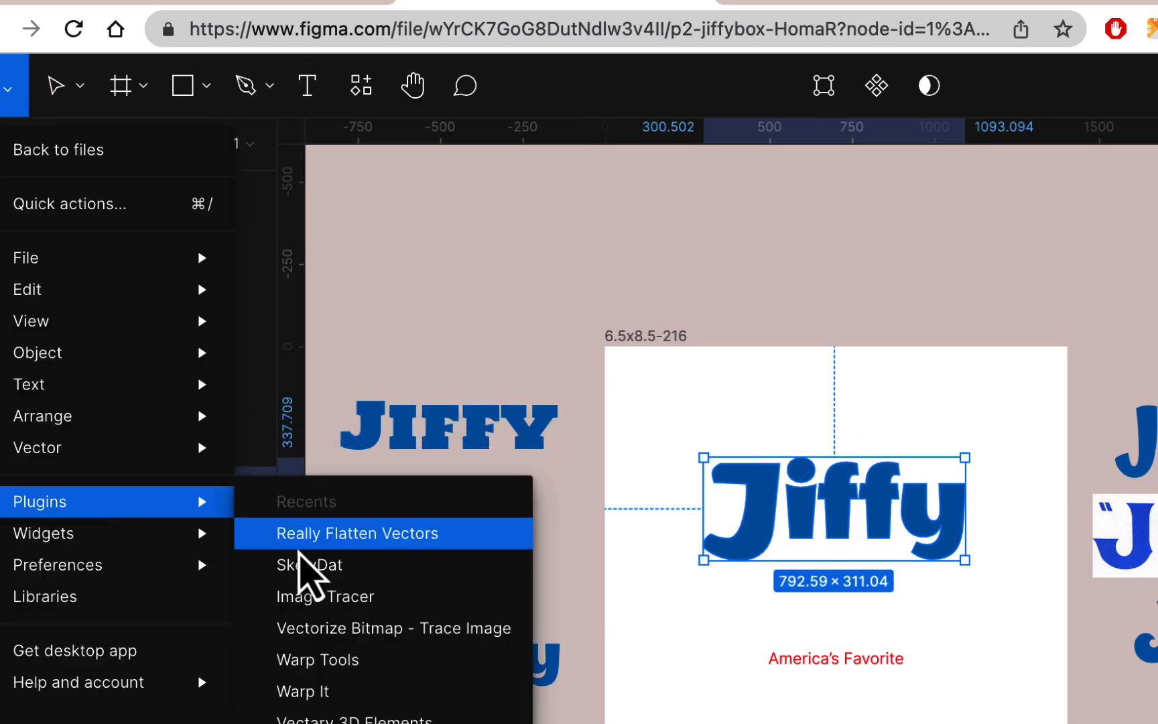
click(312, 571)
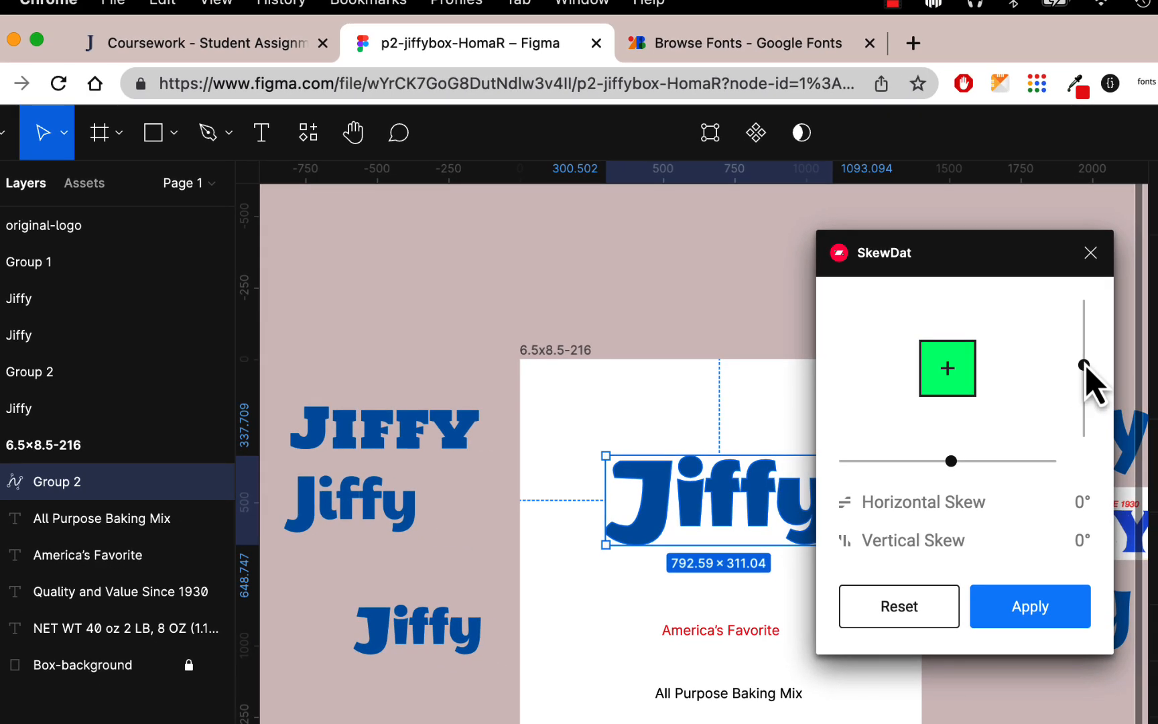
mouse_move(1085, 367)
mouse_down()
mouse_move(1085, 357)
mouse_move(1085, 371)
mouse_up()
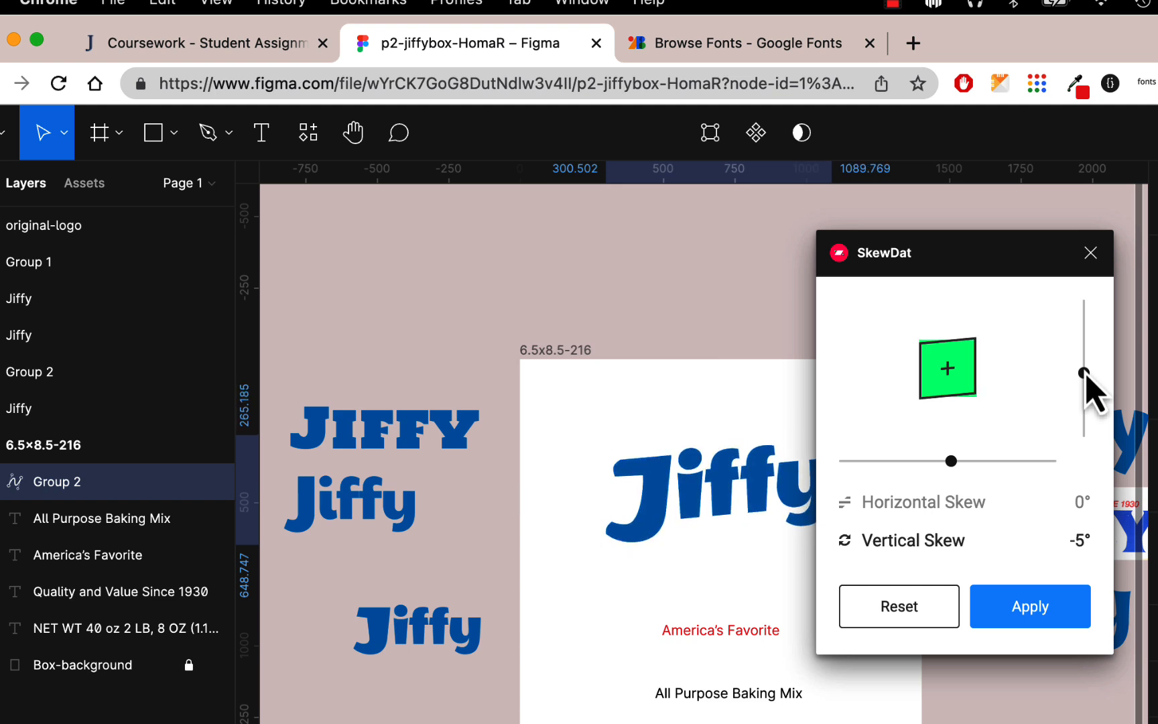
click(1051, 610)
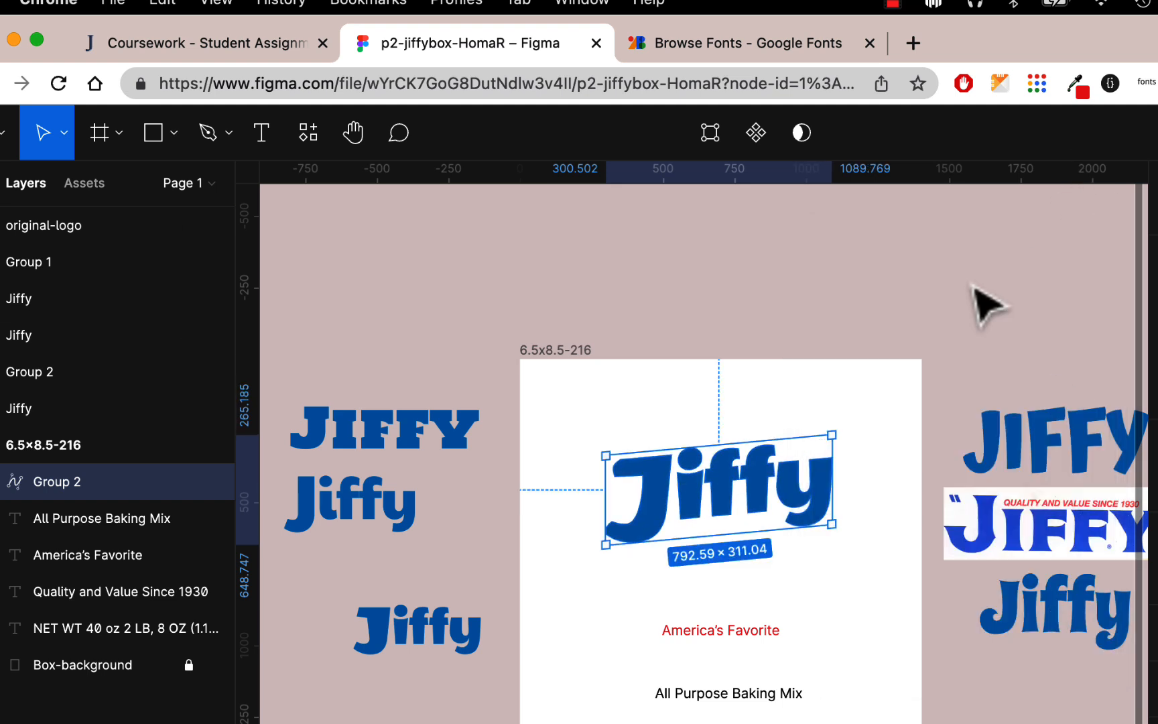
click(933, 319)
Reposition and enlarge the Jiffy logo to about 910 × 357, and move the America's Favorite text up just beneath it
drag(798, 469, 775, 510)
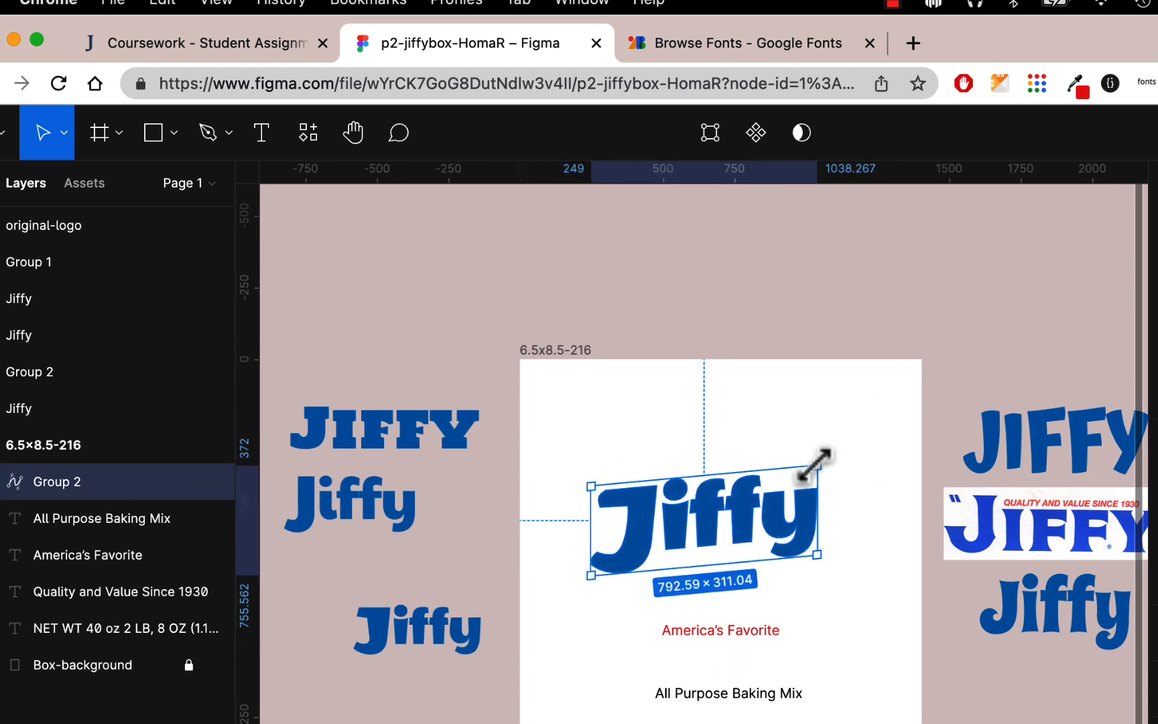
mouse_move(821, 469)
mouse_down()
mouse_move(844, 451)
mouse_move(788, 475)
mouse_move(828, 451)
mouse_up()
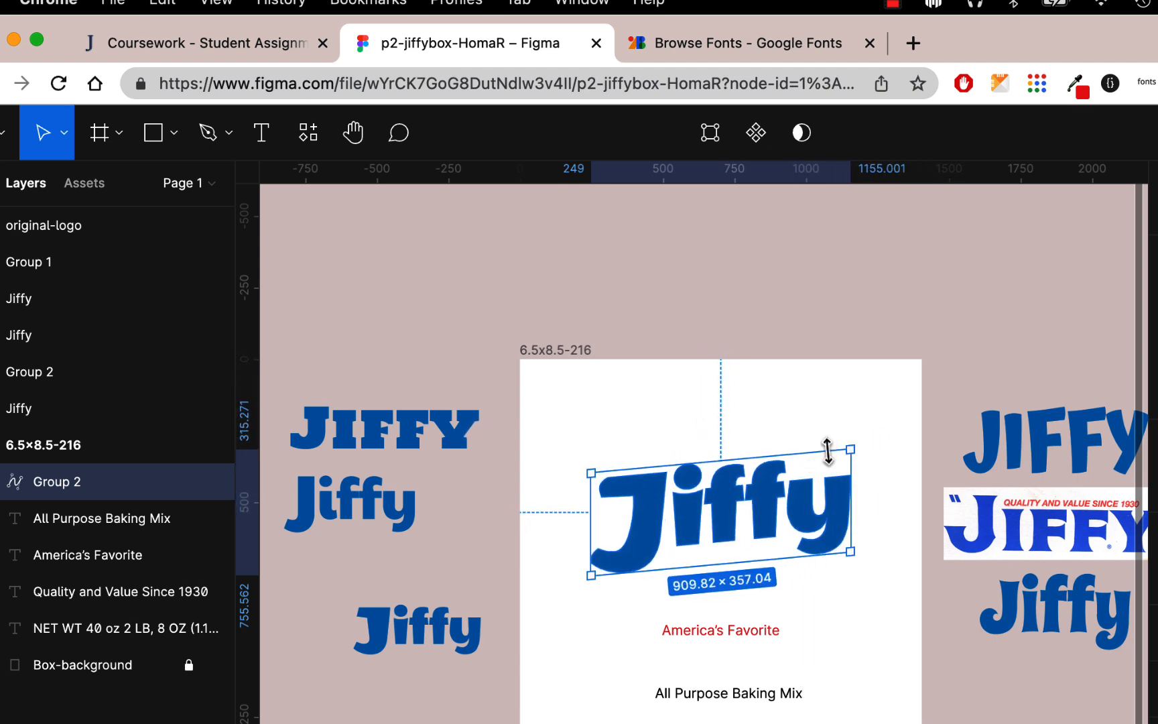
drag(829, 516, 828, 524)
click(848, 644)
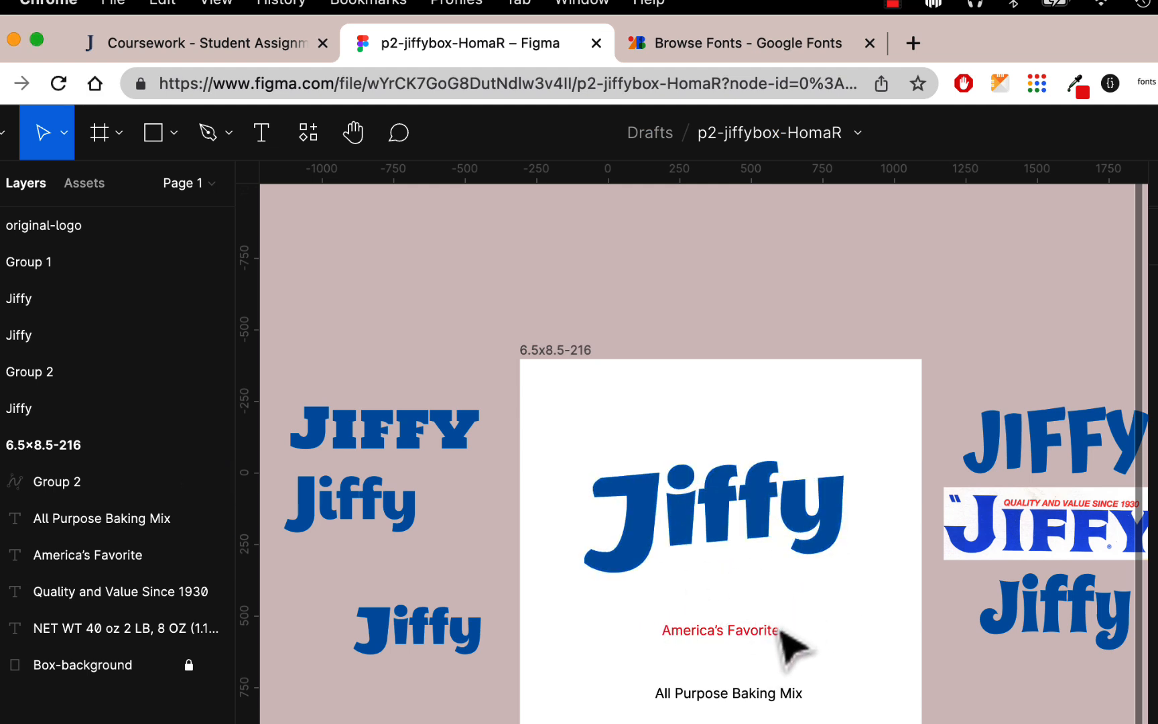
drag(778, 635, 779, 578)
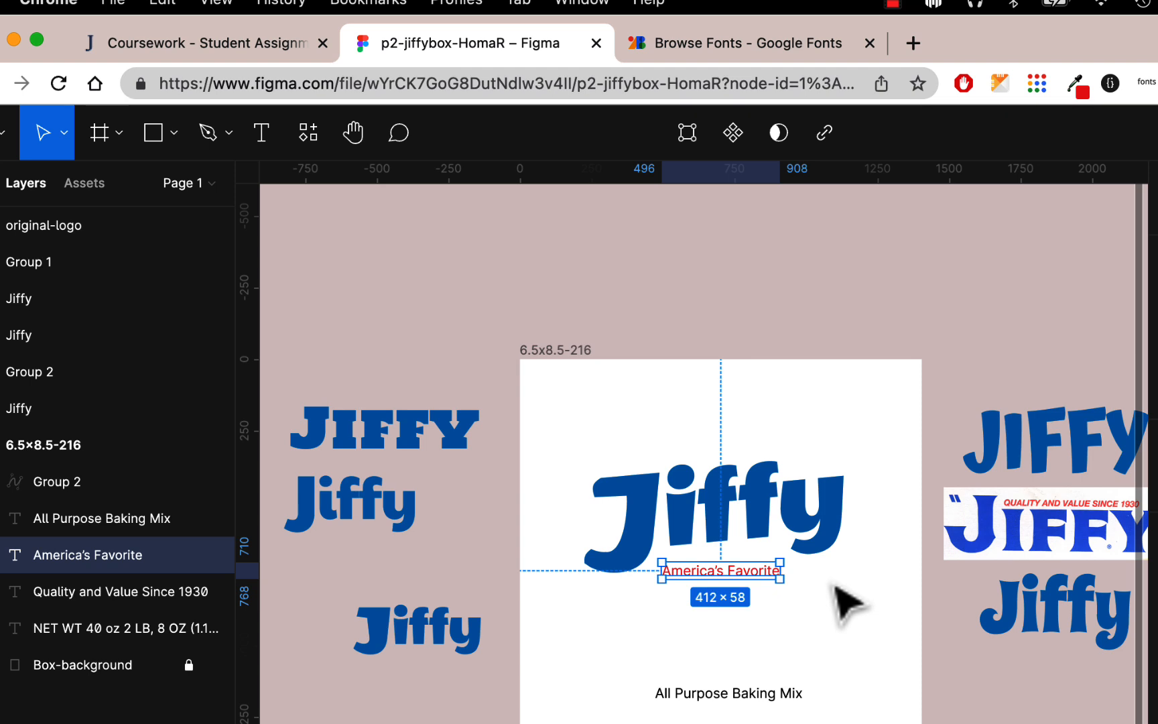
Switch to Google Fonts and filter the font families to the Handwriting category only
click(779, 46)
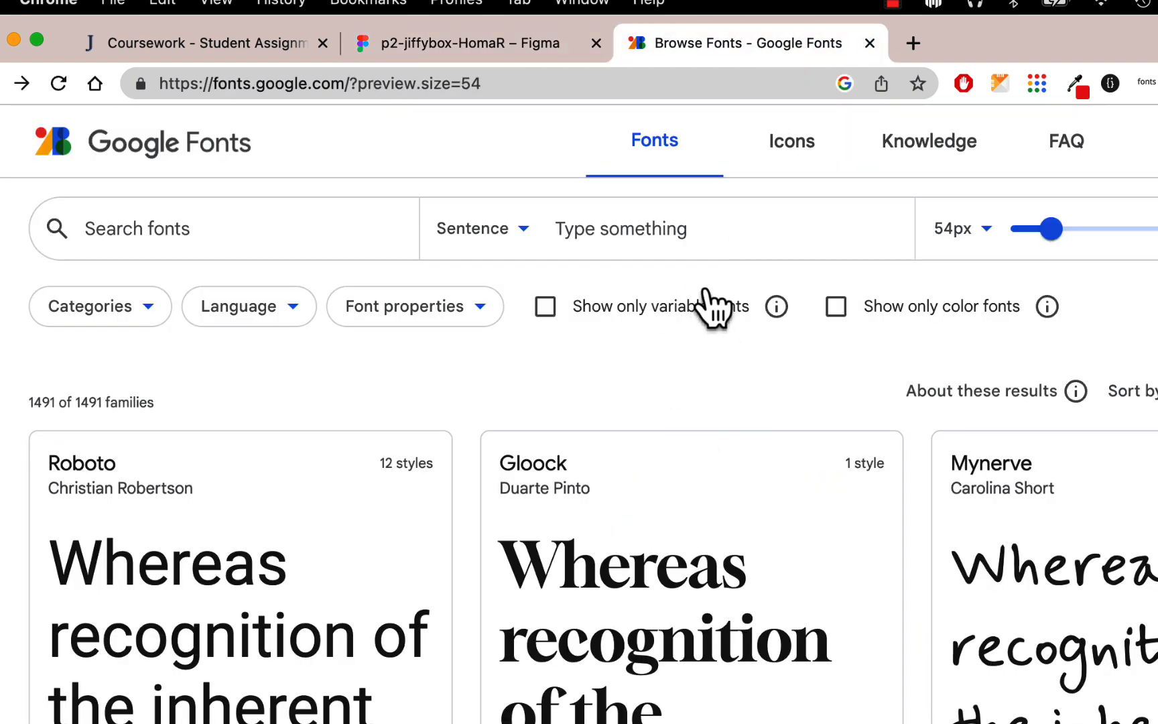
click(142, 310)
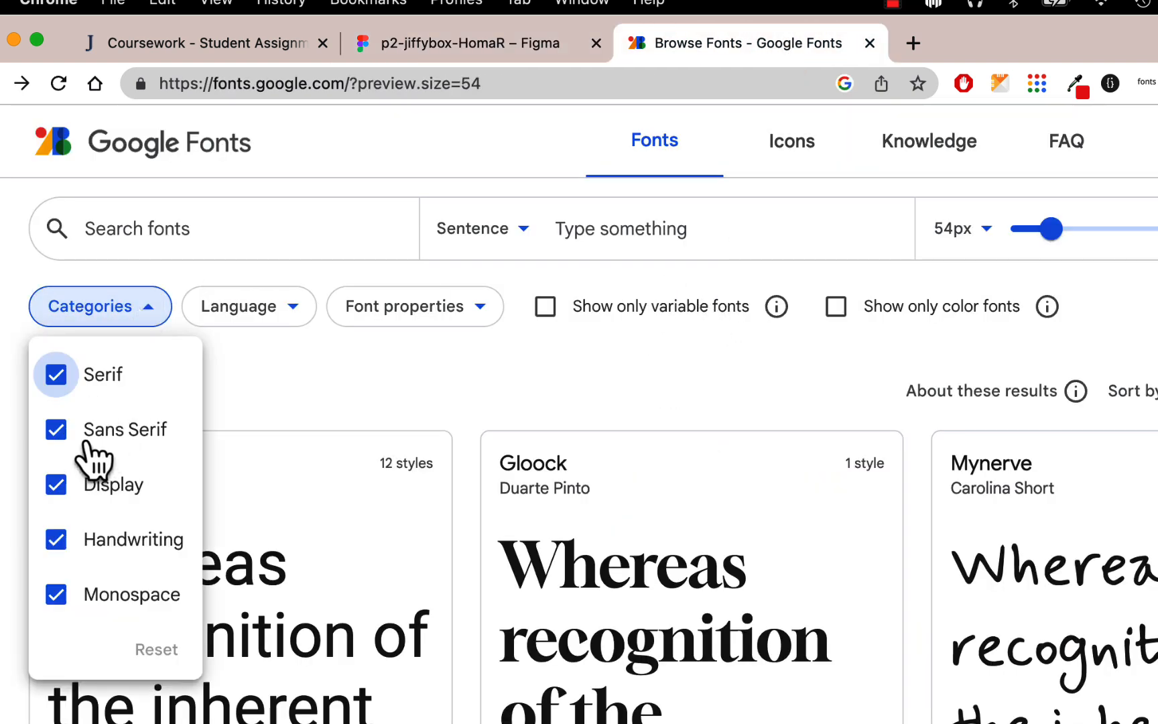
click(56, 540)
click(56, 484)
click(56, 429)
click(57, 374)
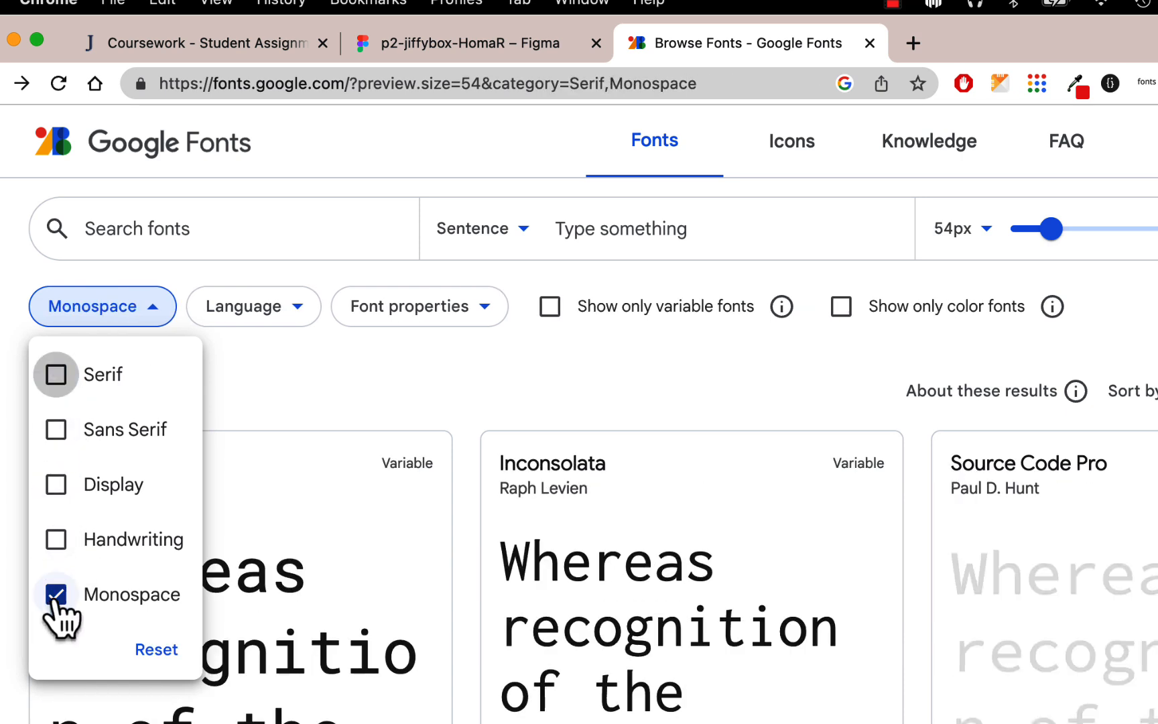
click(56, 595)
click(57, 540)
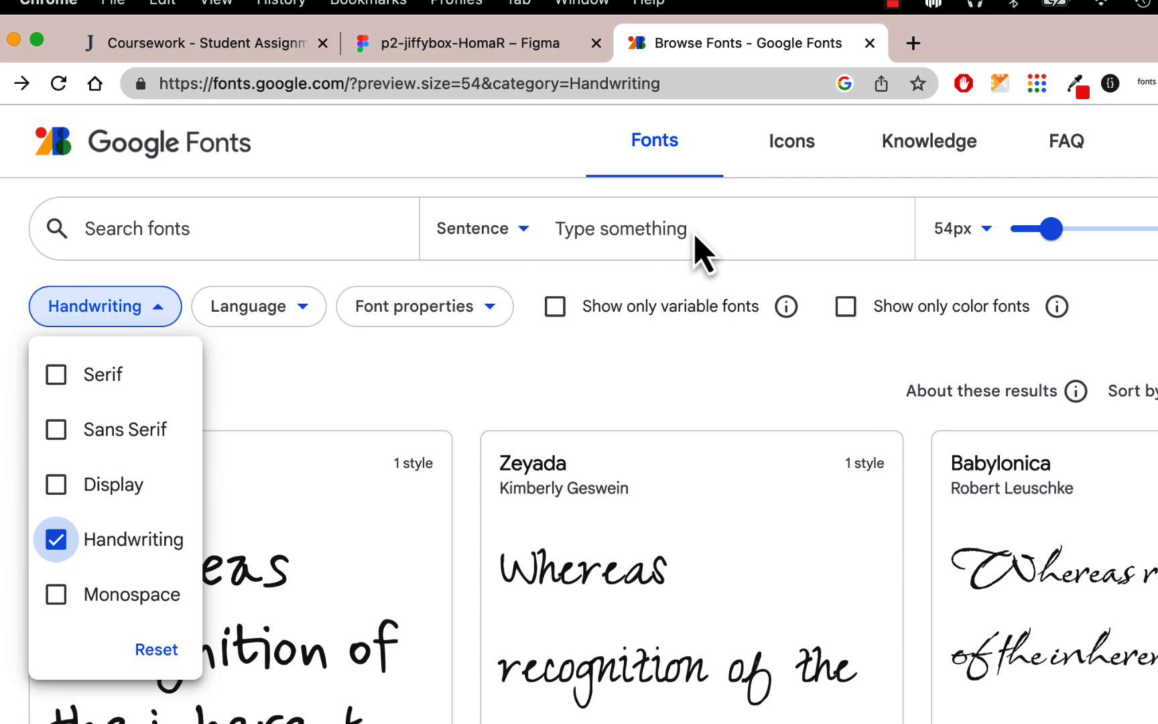
click(700, 228)
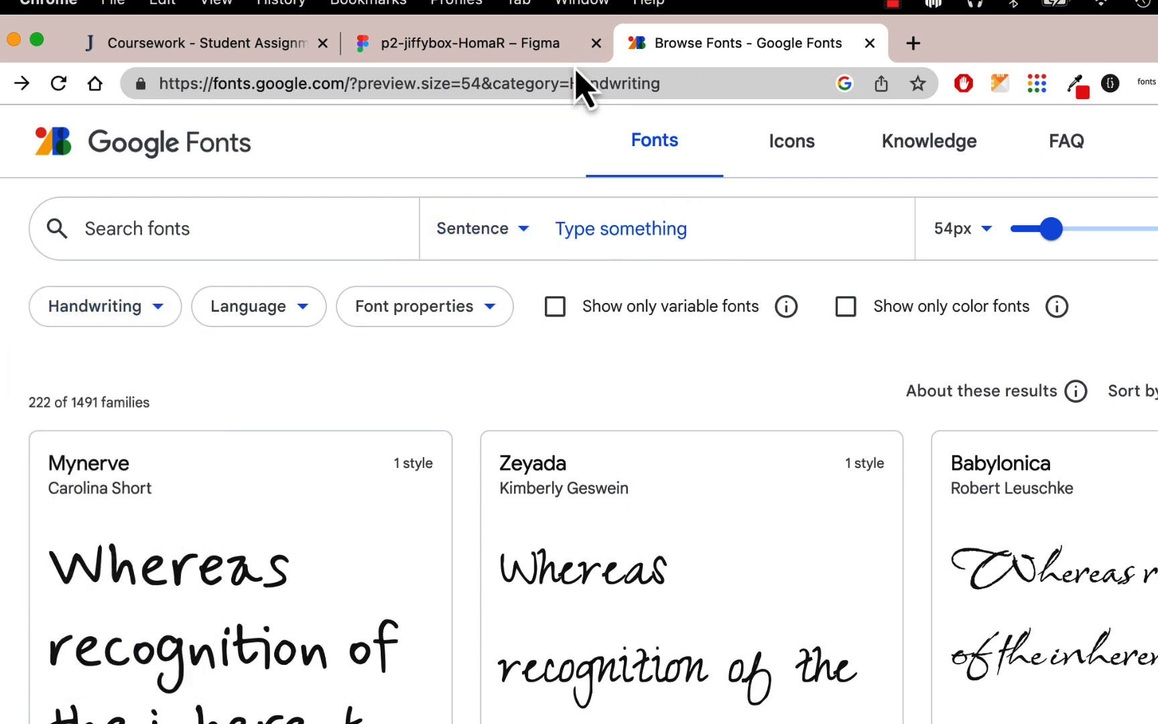
Back in Figma, move the America's Favorite text above the logo and set its font to Crimson Pro ExtraBold Italic
click(504, 53)
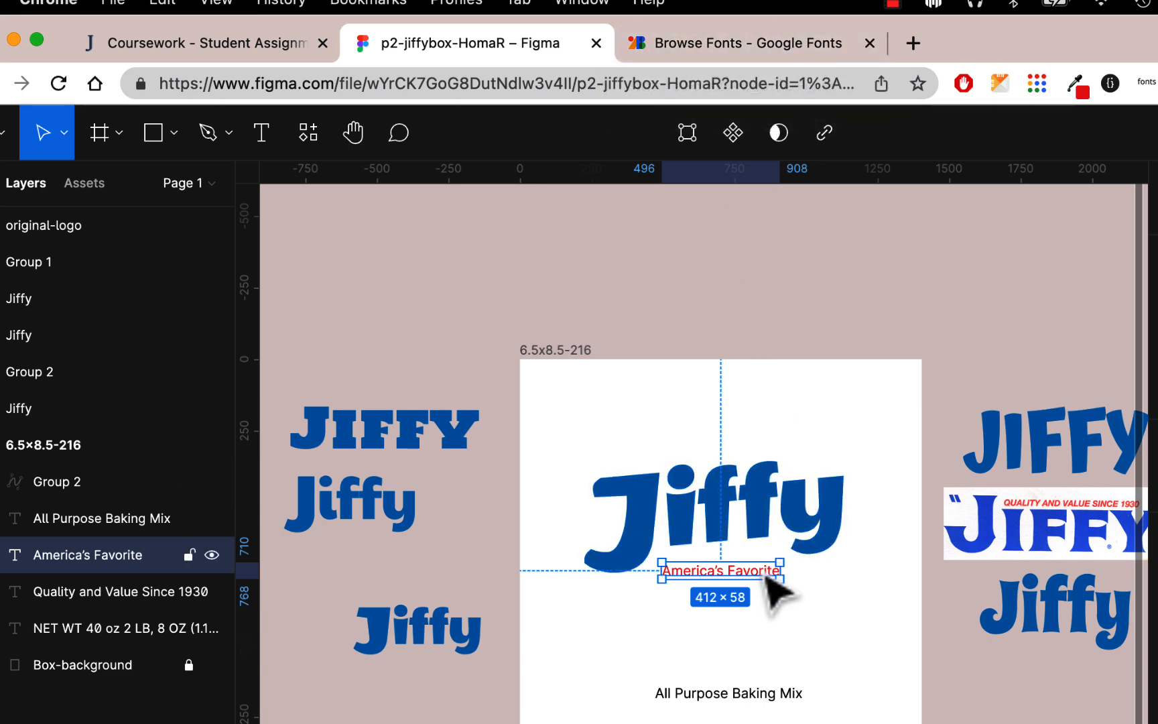
drag(768, 580, 753, 422)
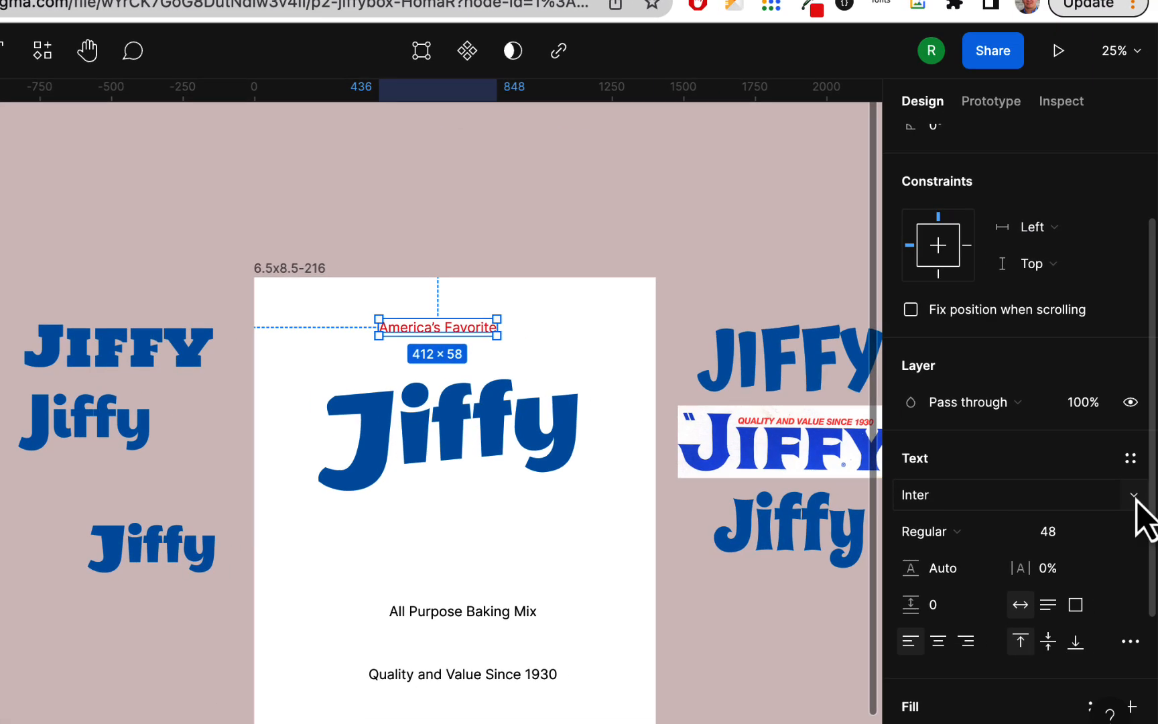
click(1135, 493)
scroll(1138, 504, up, 10)
scroll(1138, 505, down, 15)
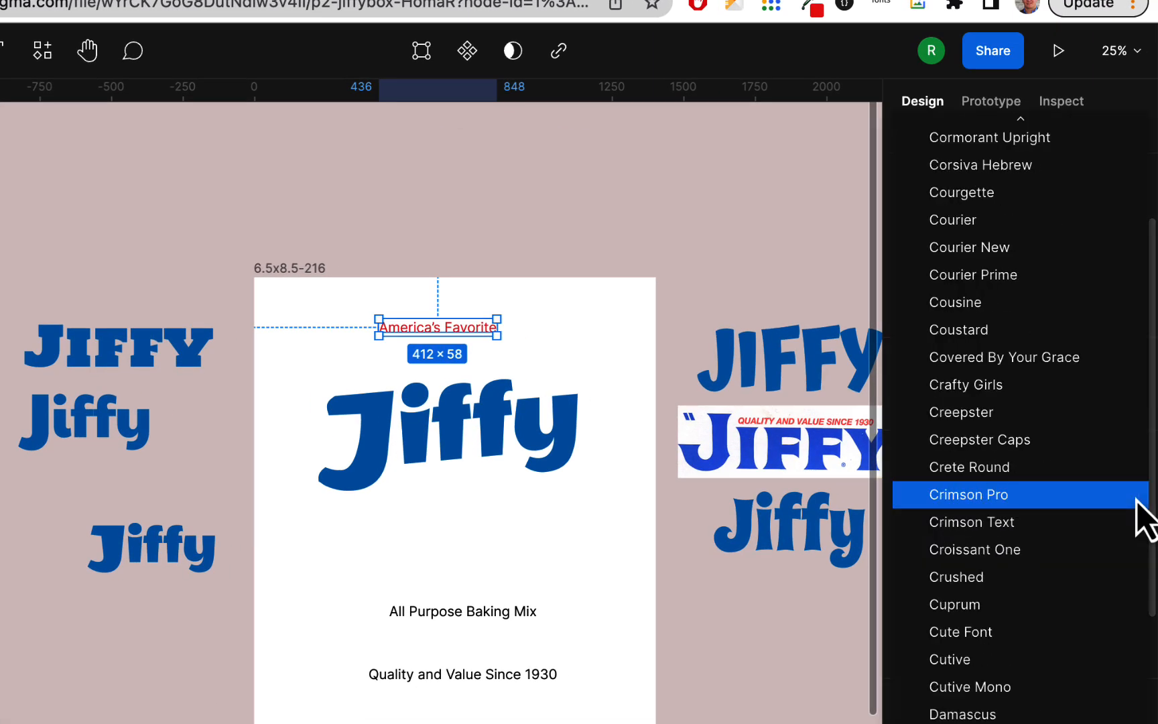
click(1141, 519)
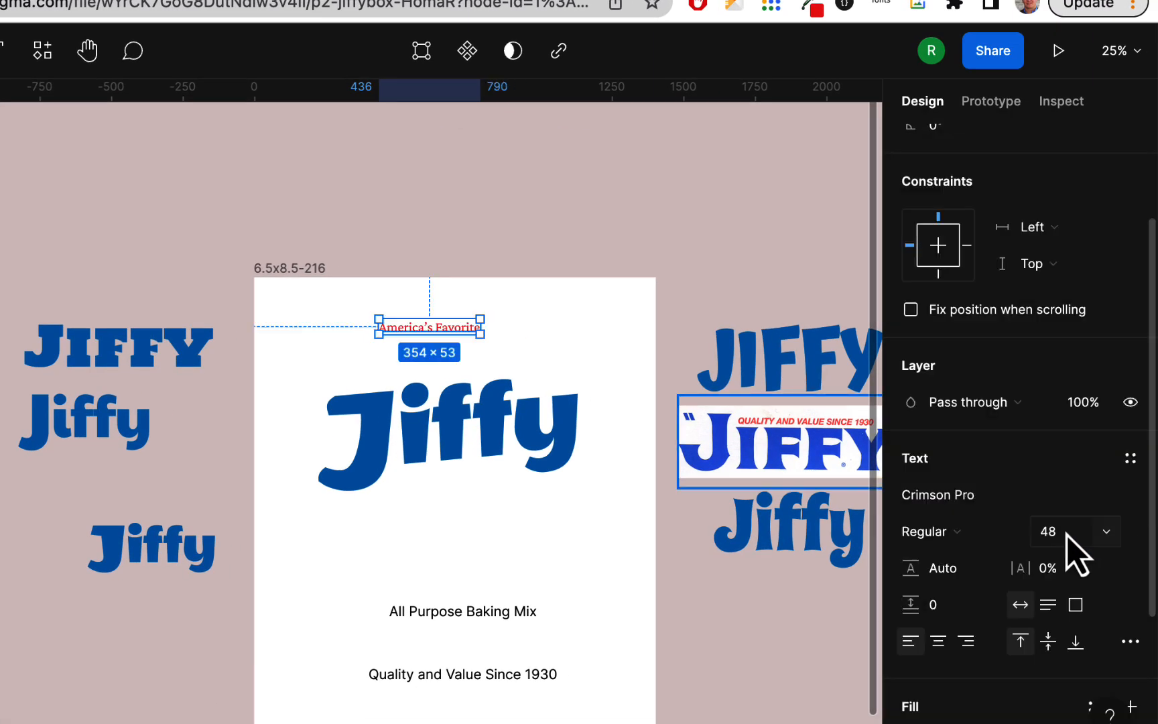
click(1011, 542)
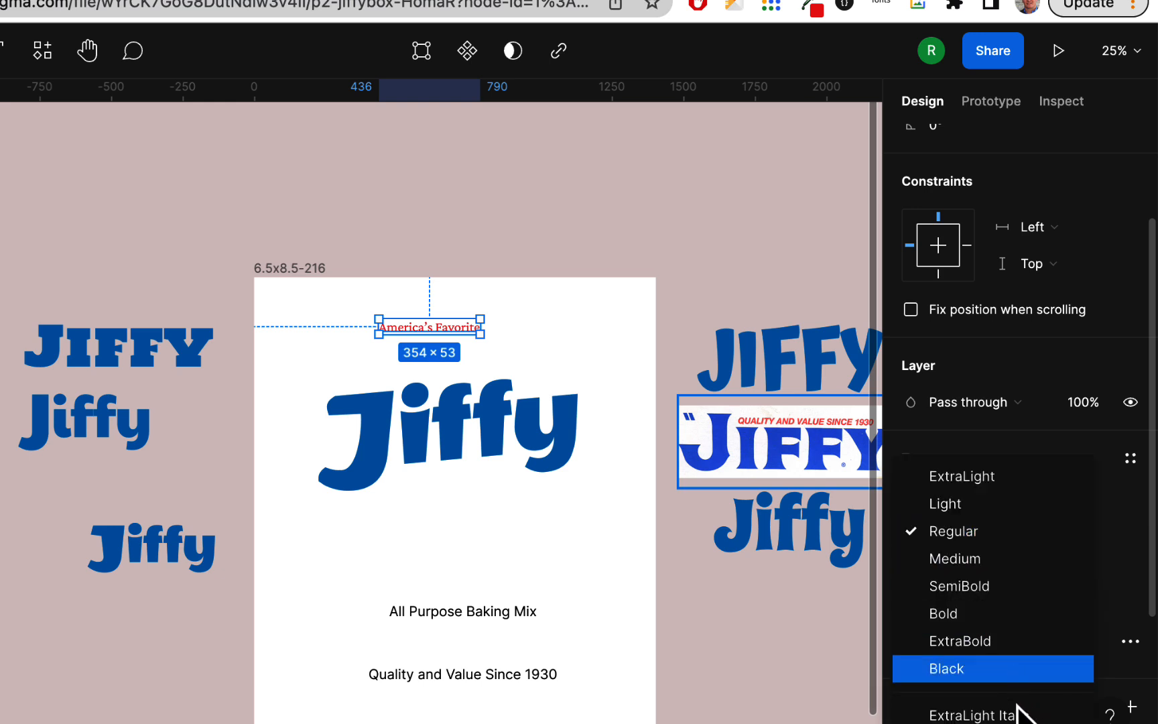
scroll(1019, 713, down, 3)
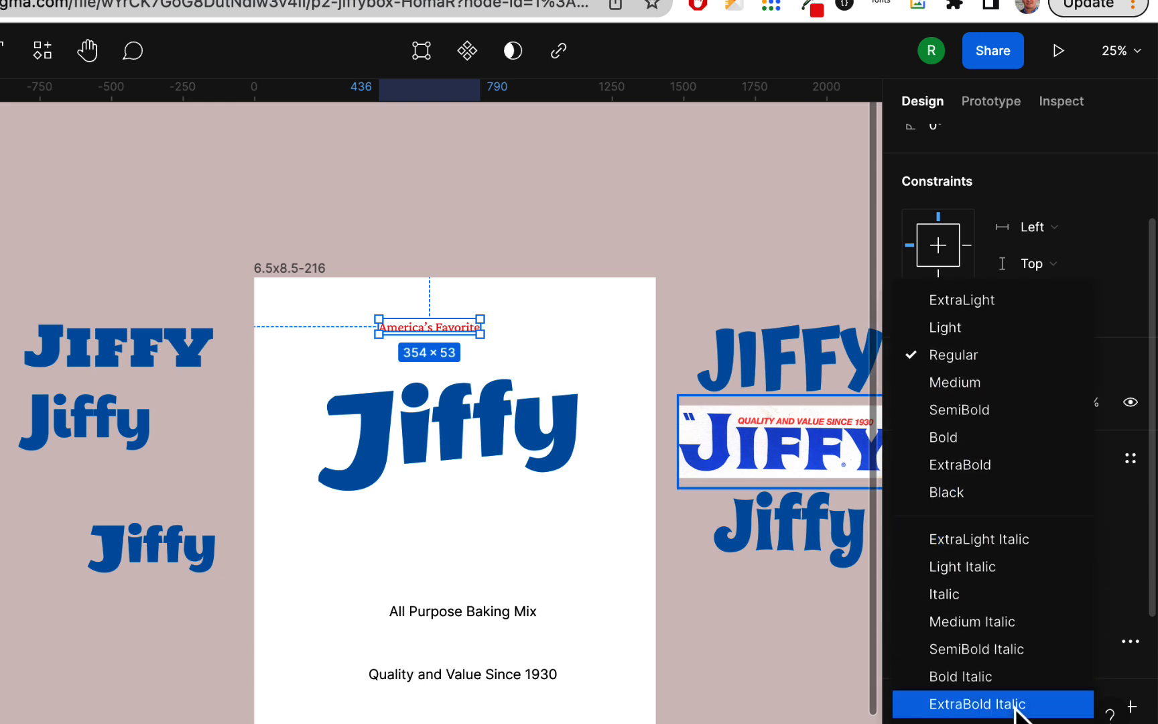
click(1017, 707)
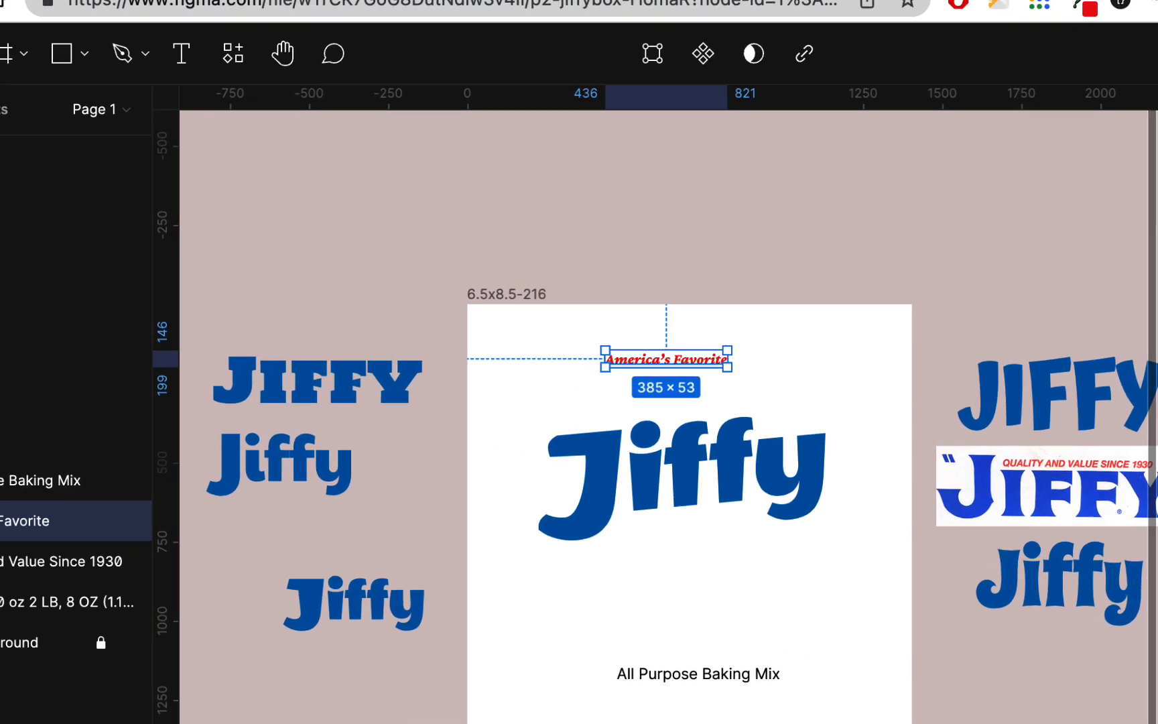
Enlarge the America's Favorite text to about 1038 × 144 with the Scale tool and position it above the Jiffy logo
click(130, 53)
click(146, 164)
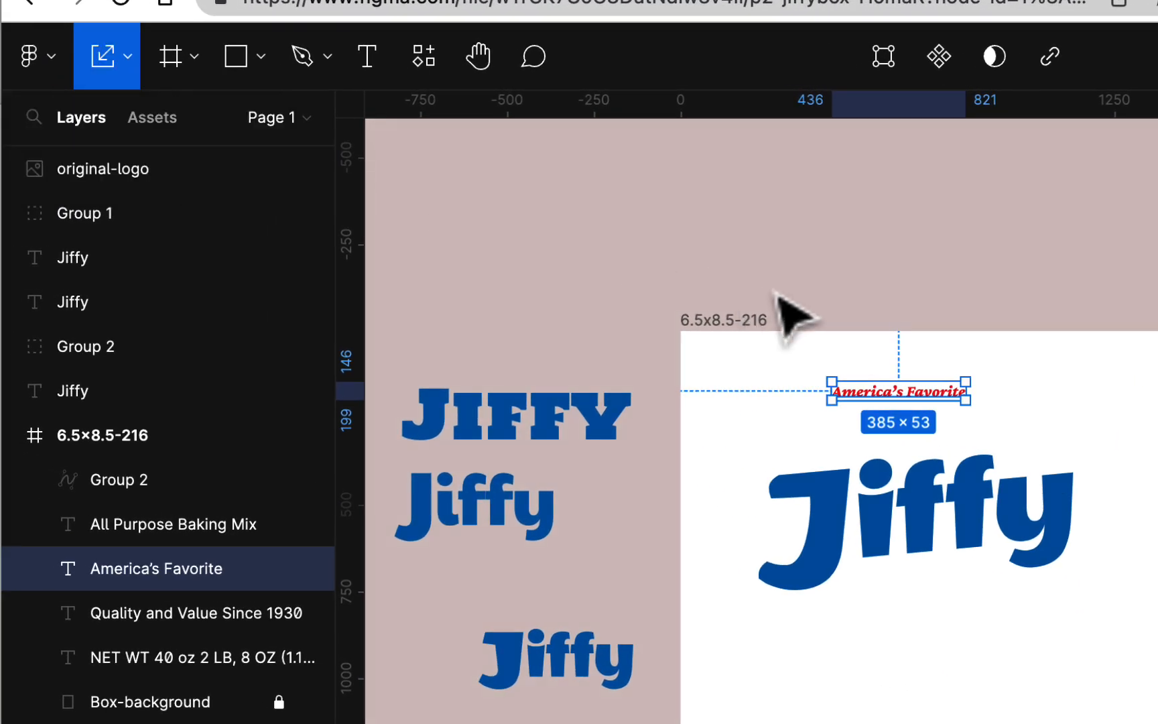
drag(966, 379, 978, 339)
click(1047, 430)
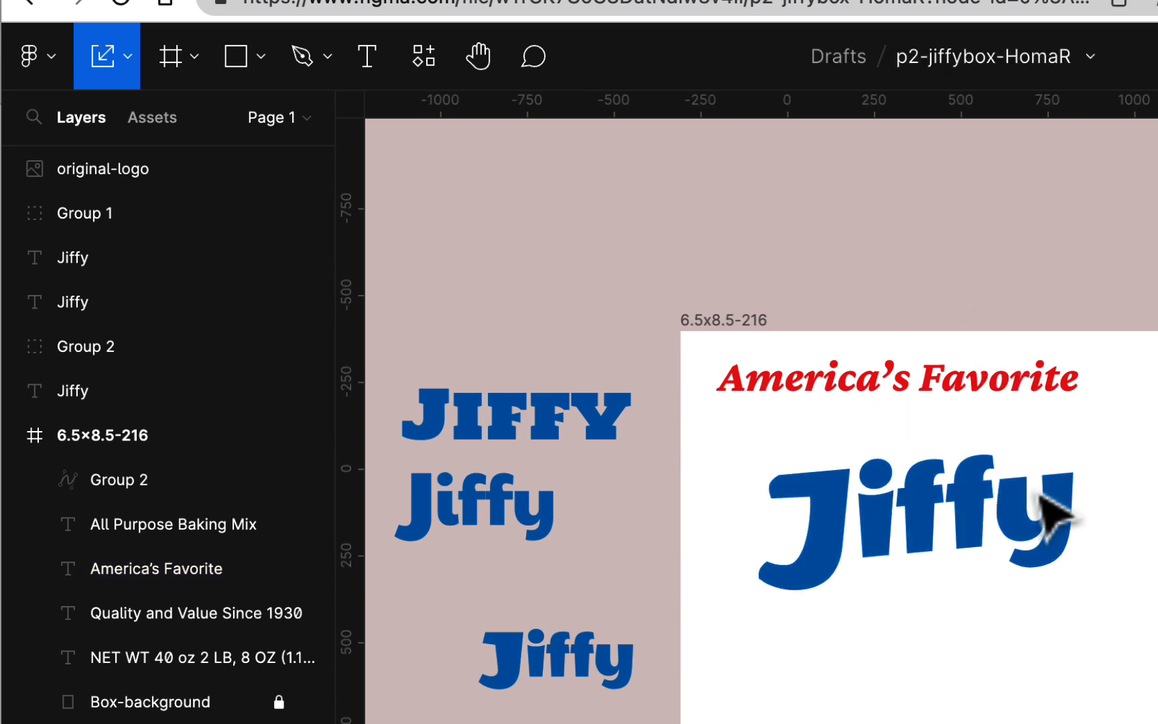
click(888, 390)
drag(888, 390, 985, 382)
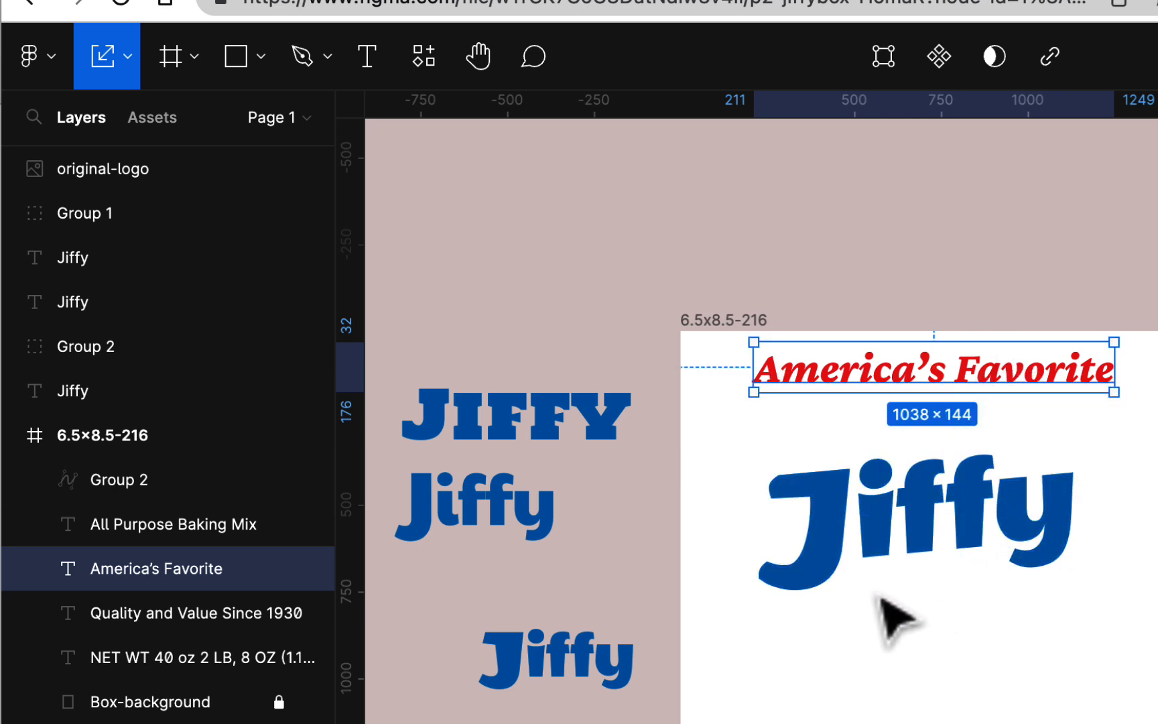
Scale the America's Favorite text down to about 865 × 120 and place it at the frame's top edge, centred over the logo
drag(988, 382, 979, 456)
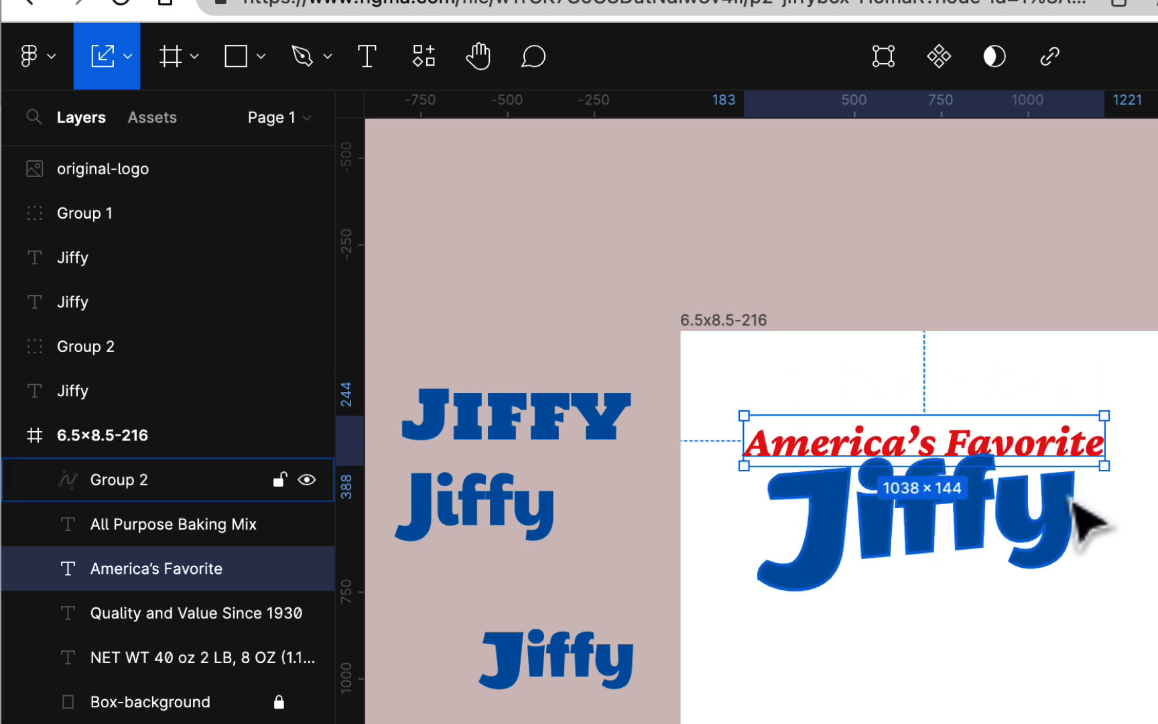
drag(1045, 422, 1045, 409)
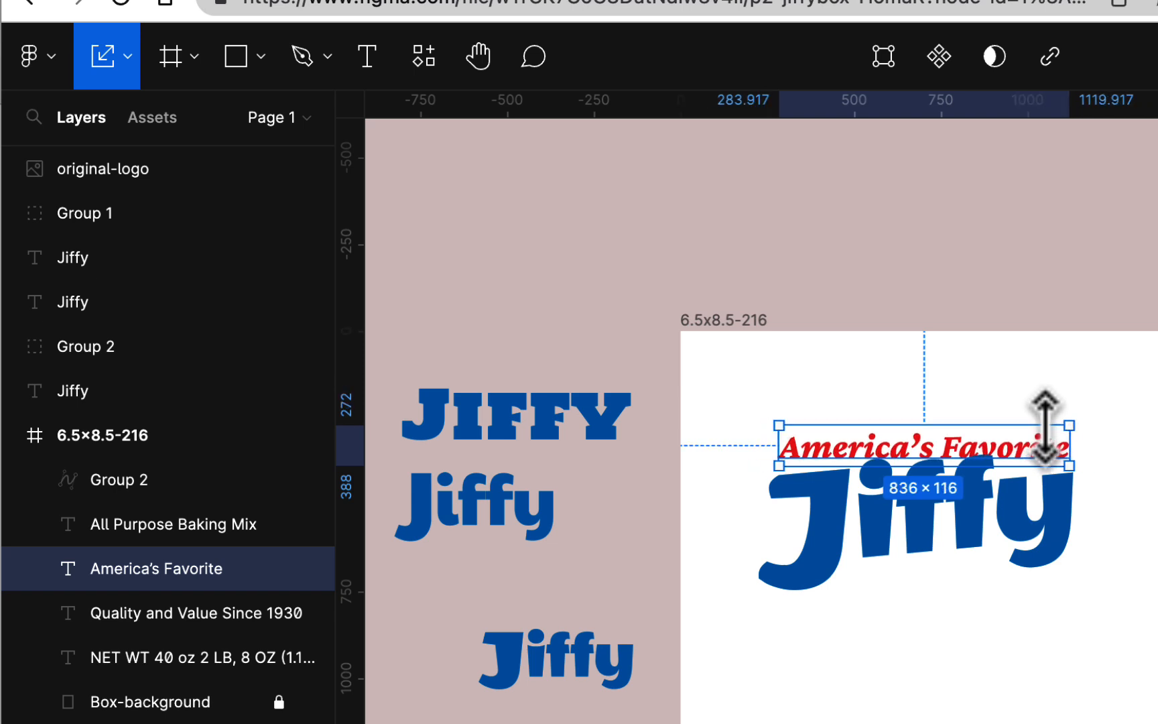
drag(1062, 462, 979, 379)
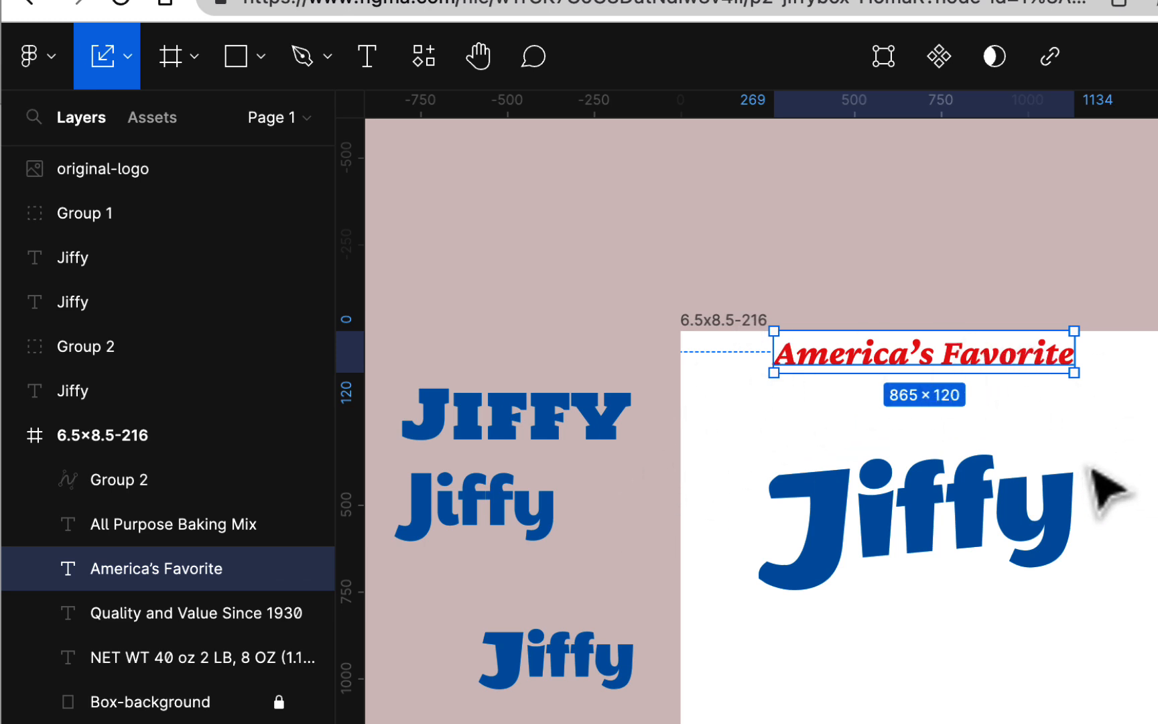
Move the All Purpose Baking Mix text up directly beneath the Jiffy logo and switch back to the Move tool
scroll(1046, 620, down, 2)
drag(985, 677, 994, 568)
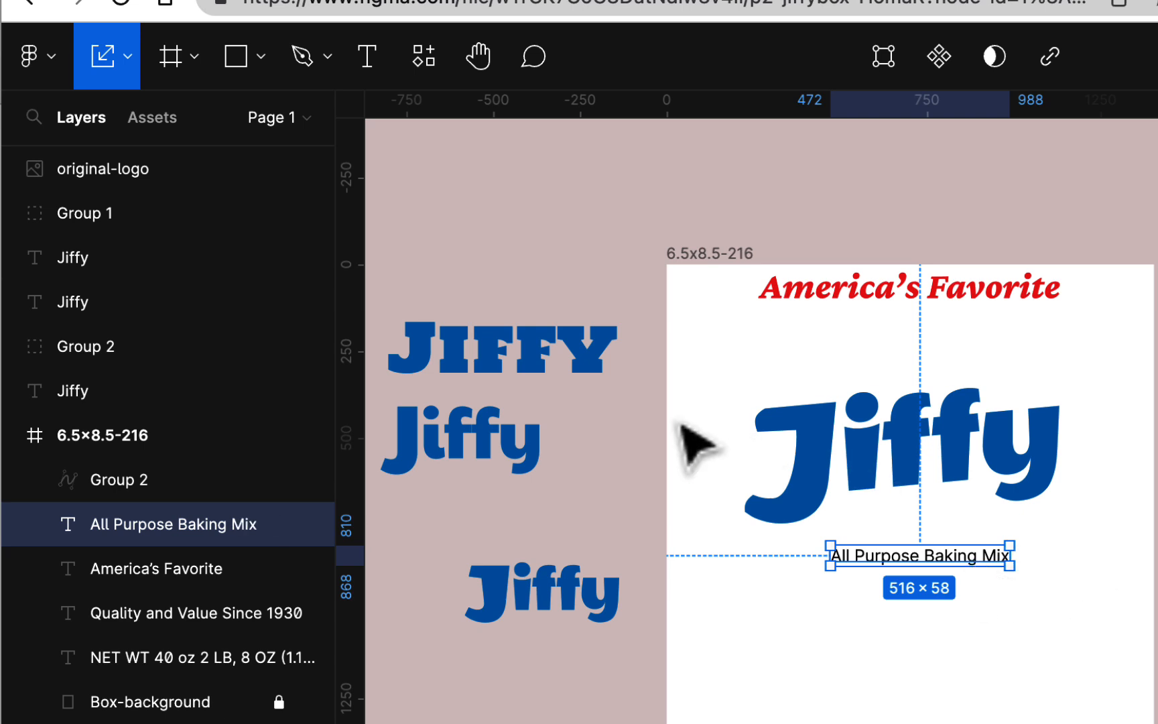
click(126, 57)
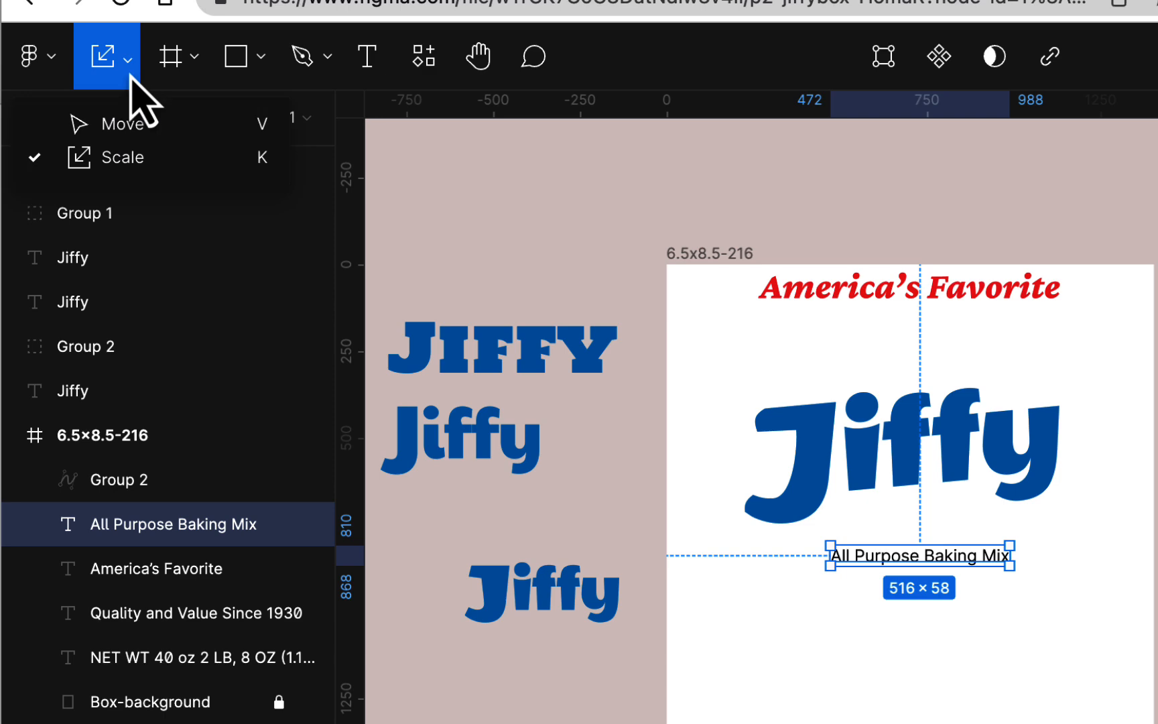
click(133, 124)
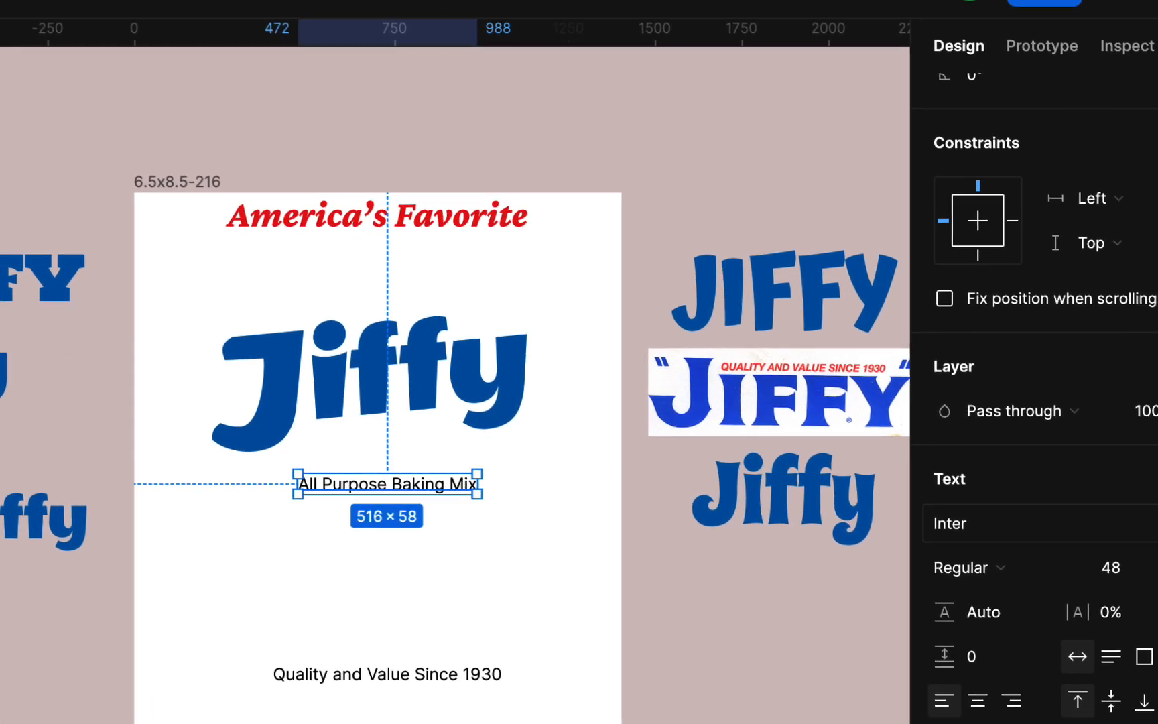
Set the All Purpose Baking Mix text's font to Roboto in the Condensed Bold style
click(1140, 523)
text(rob)
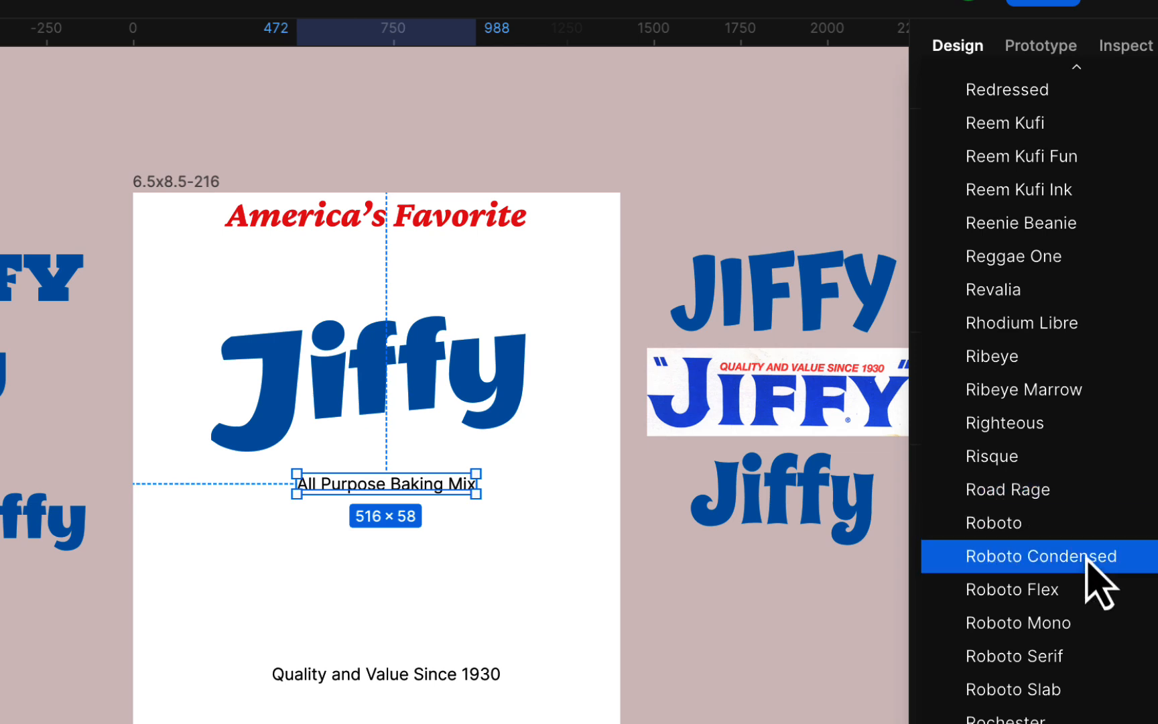
click(1050, 530)
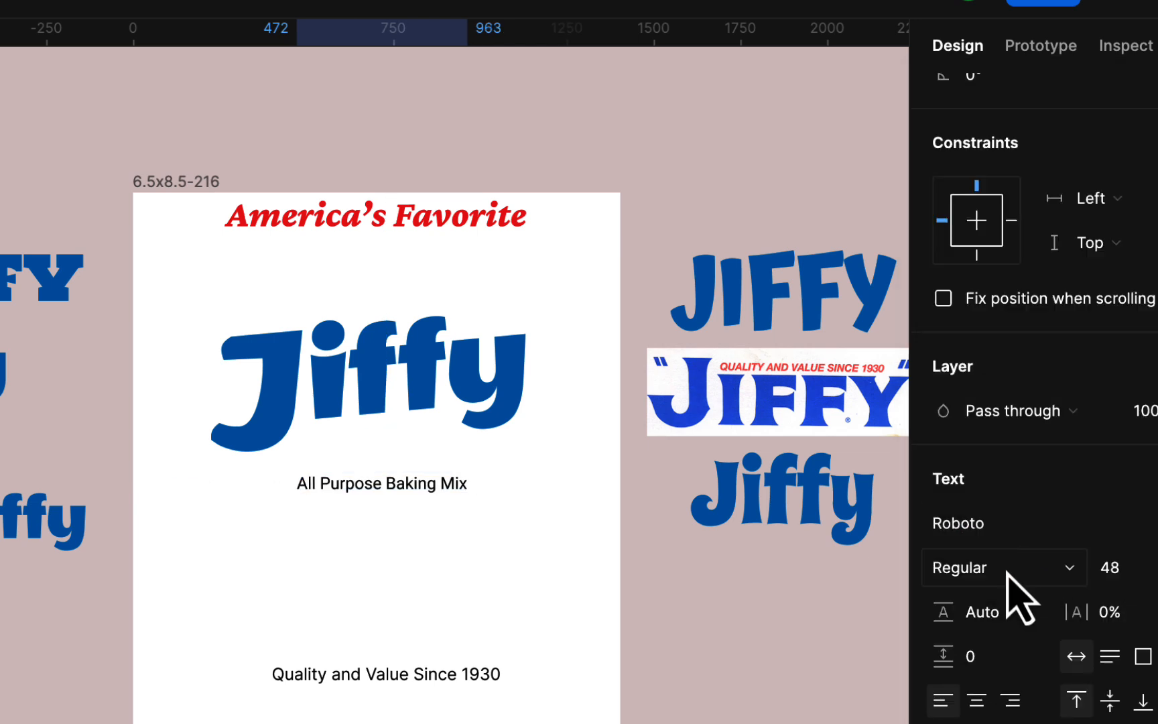
click(1020, 596)
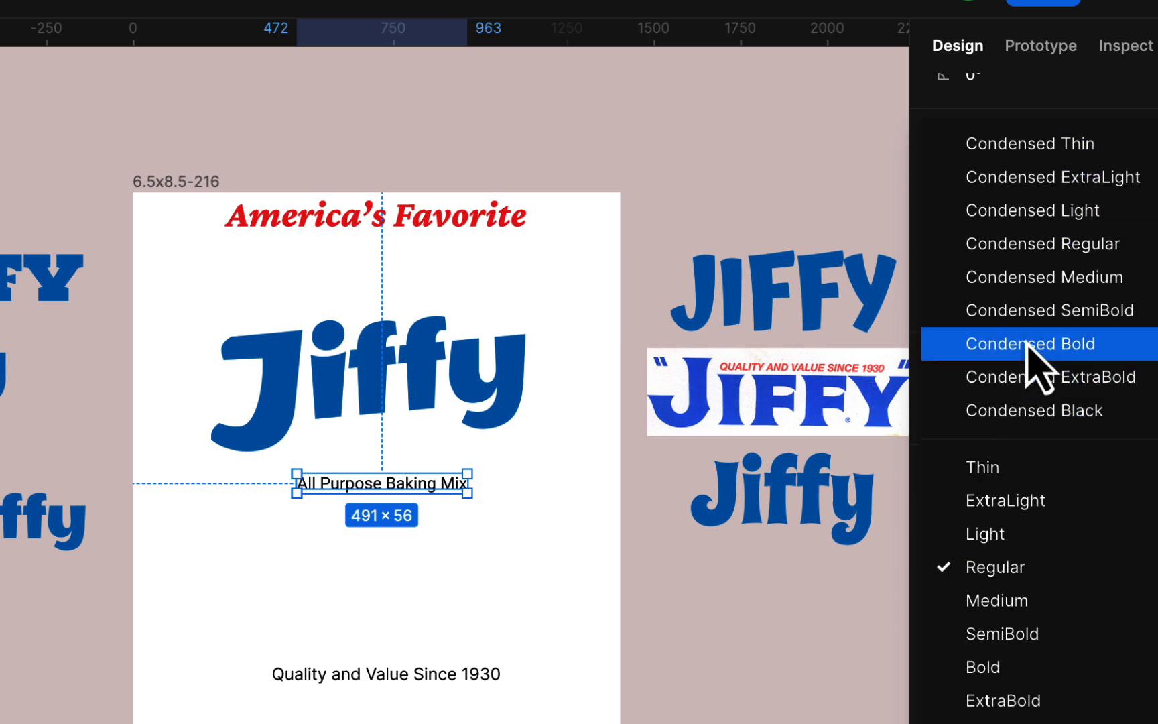
click(1039, 362)
Tuck the All Purpose Baking Mix text under the Jiffy letters beside the J and rotate it about 5.22° to match the logo's slant
drag(423, 493, 424, 448)
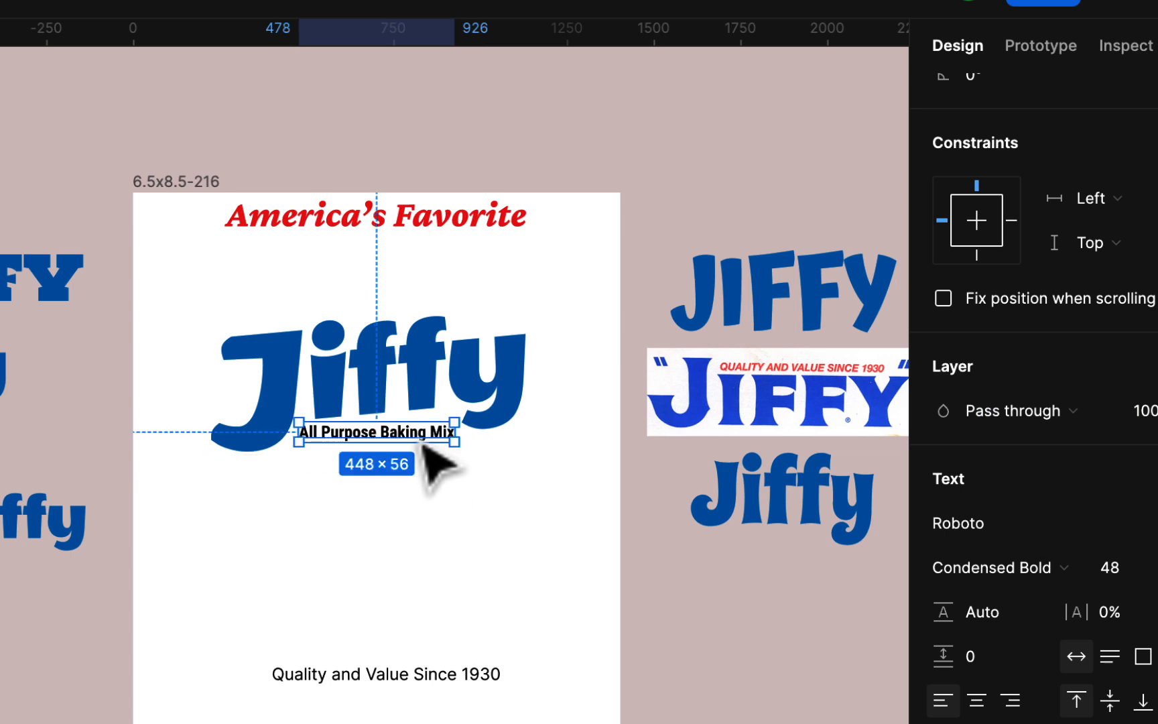
scroll(423, 446, up, 5)
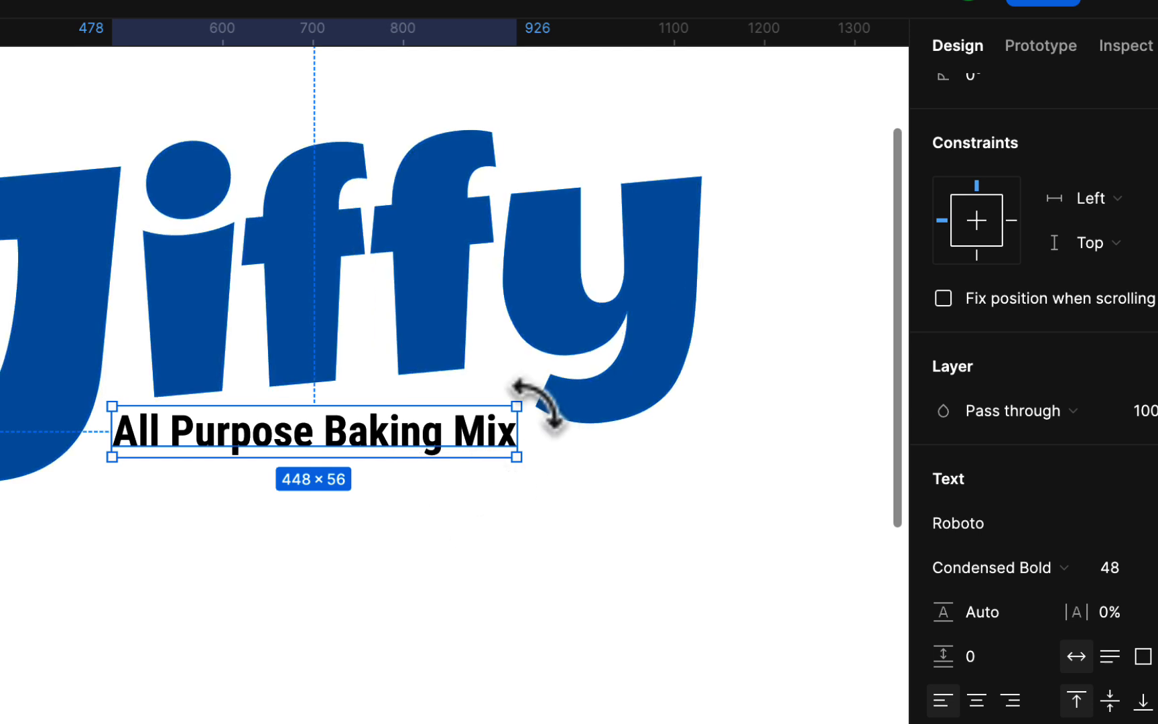
drag(536, 397, 534, 385)
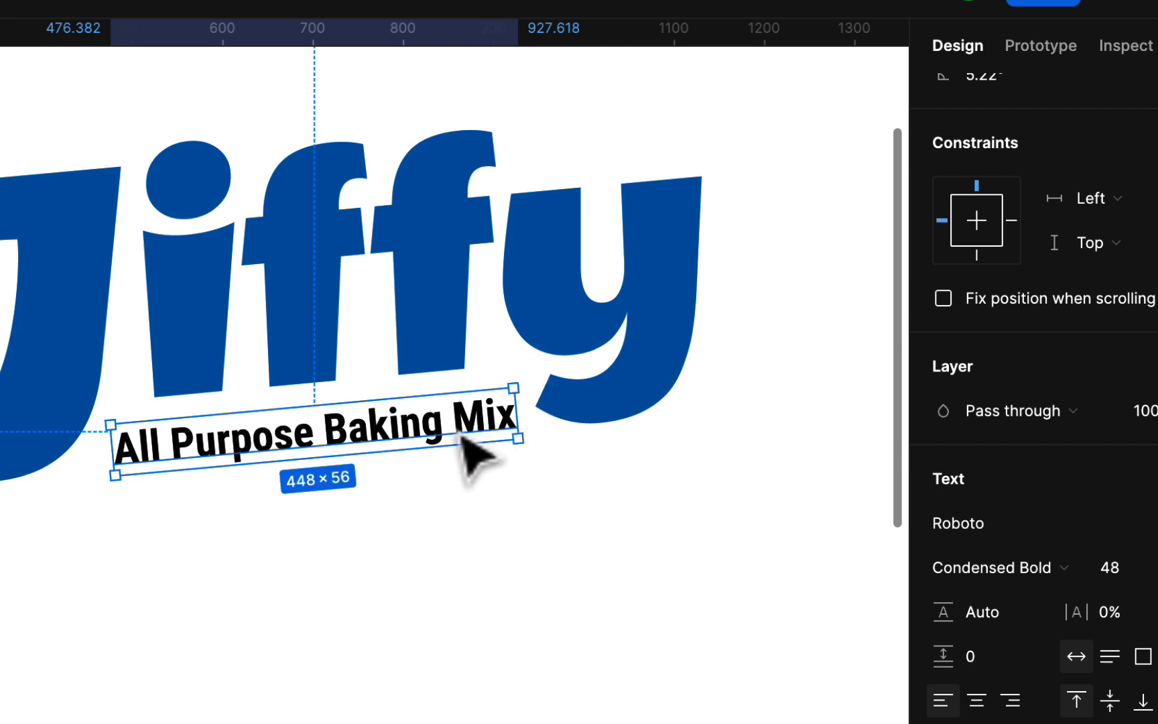
drag(454, 431, 444, 423)
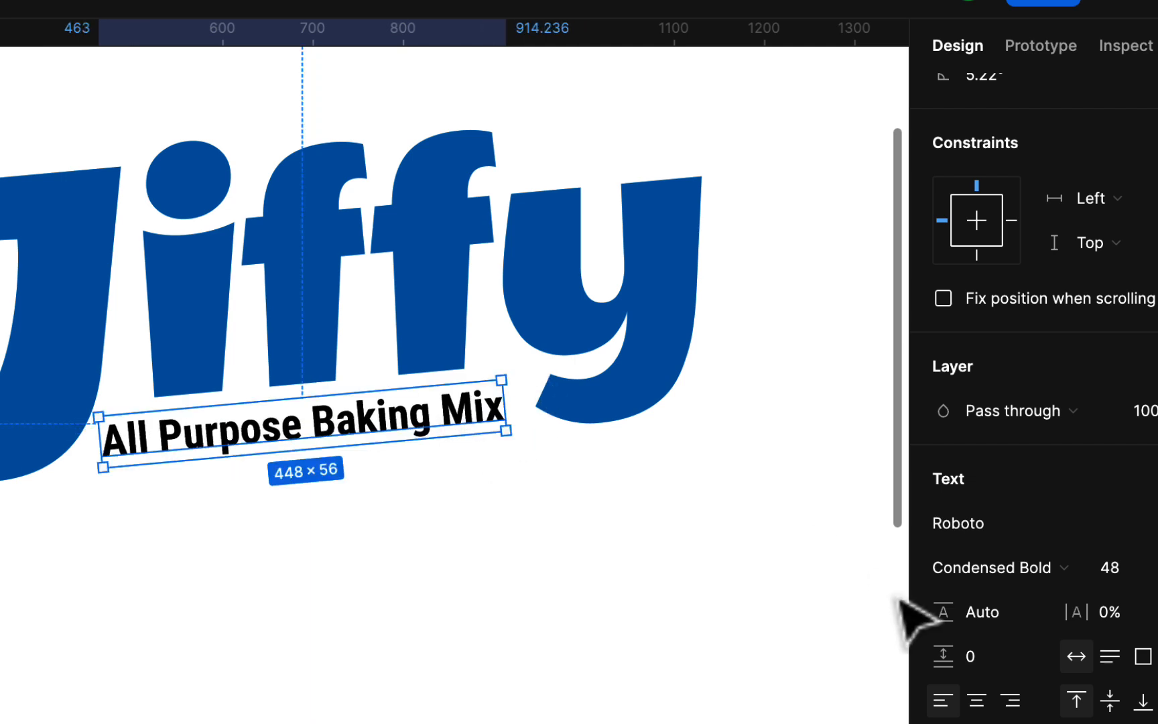
Fill the All Purpose Baking Mix text with the red from the document colors and deselect it
scroll(1047, 694, down, 5)
click(942, 685)
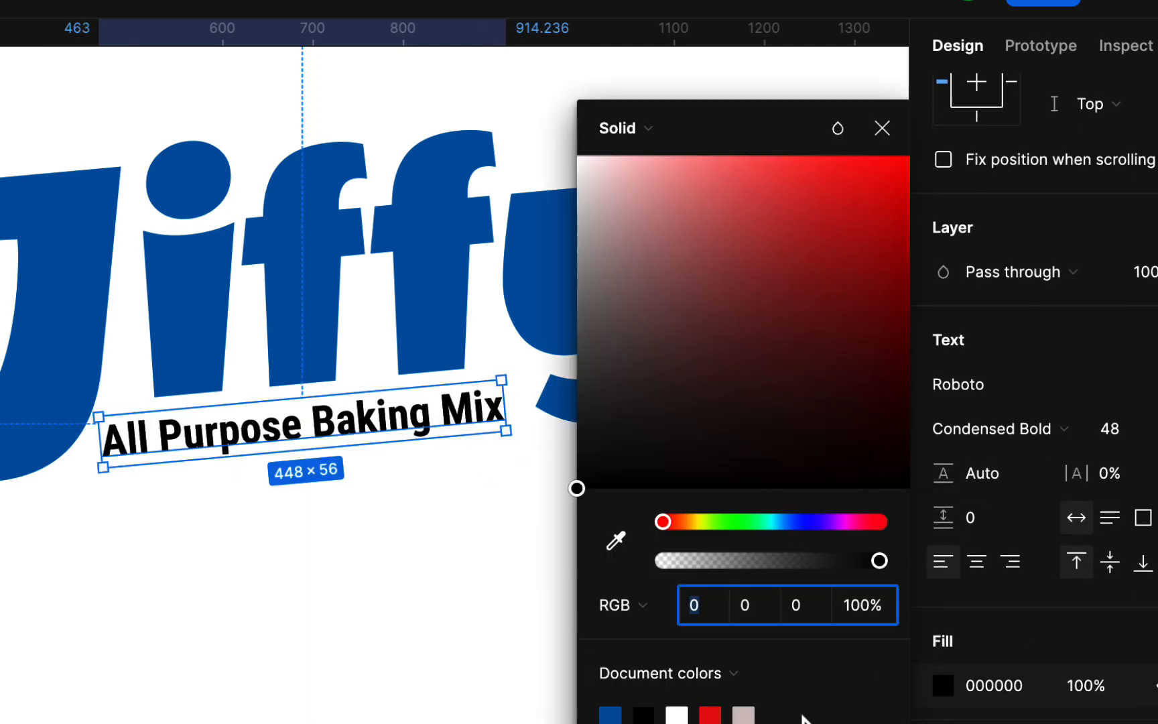
click(712, 714)
click(381, 637)
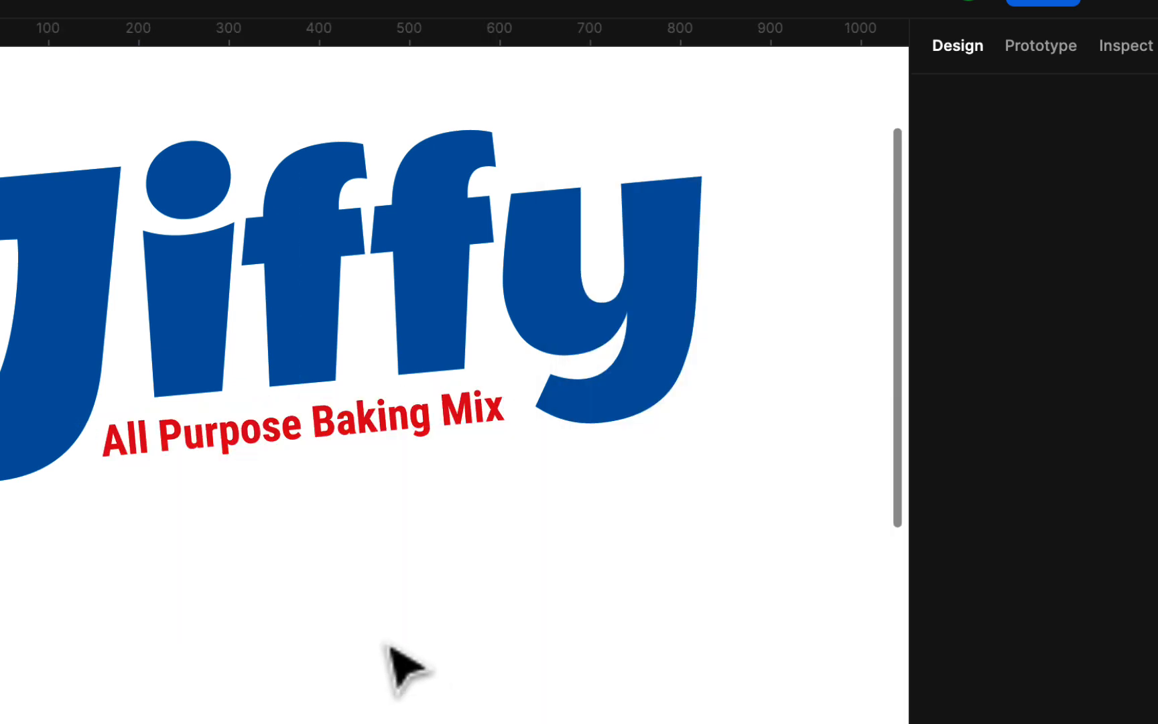
key(shift+1)
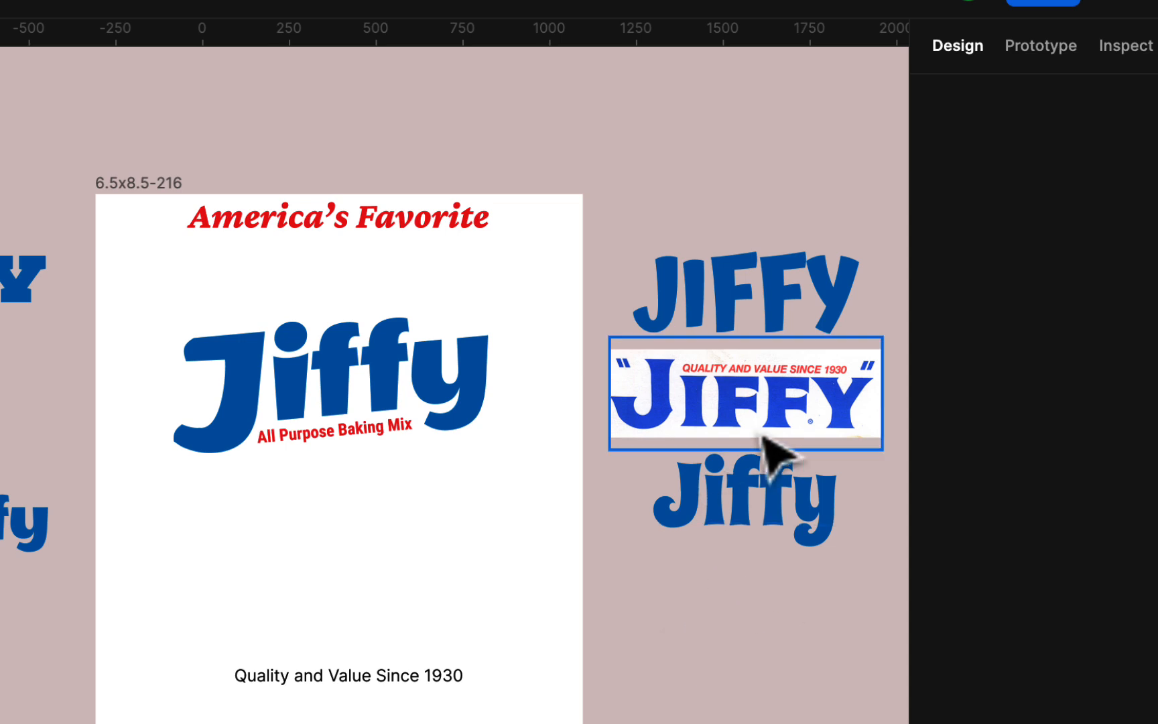
Open the box front's Jiffy logo for anchor point editing and select all points of the J's lower hook
mouse_move(739, 287)
mouse_down()
mouse_move(590, 287)
mouse_move(322, 380)
mouse_move(324, 507)
mouse_move(486, 284)
mouse_move(750, 298)
mouse_move(751, 288)
mouse_up()
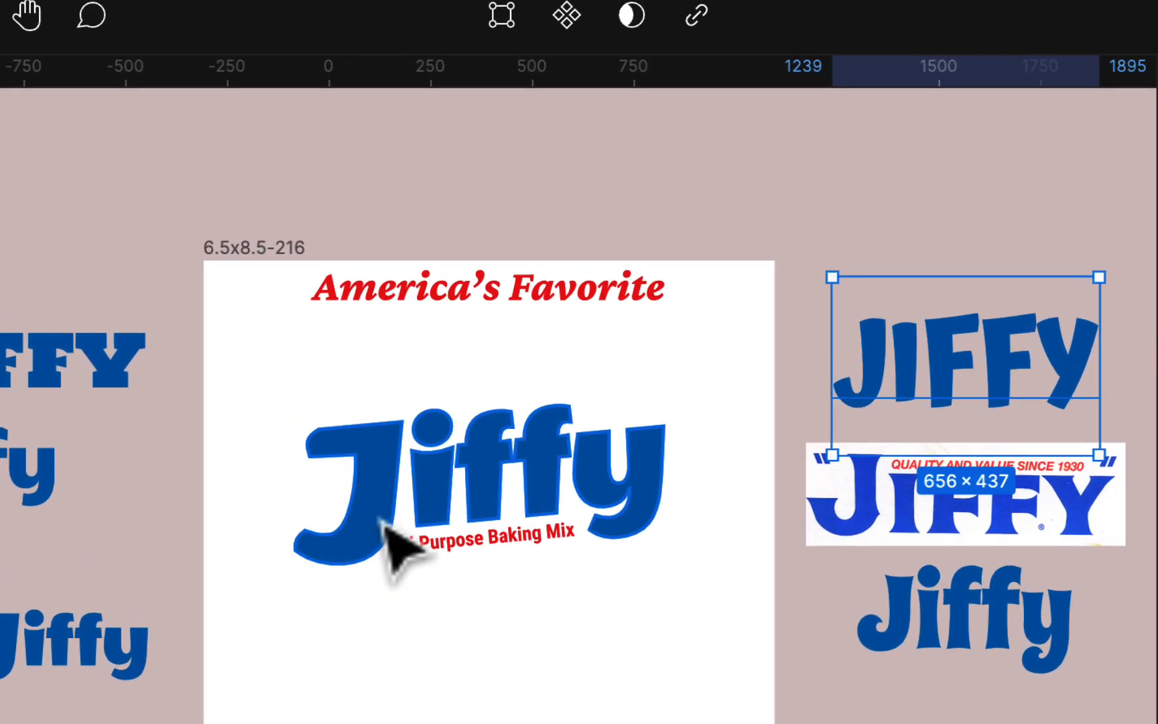
click(387, 523)
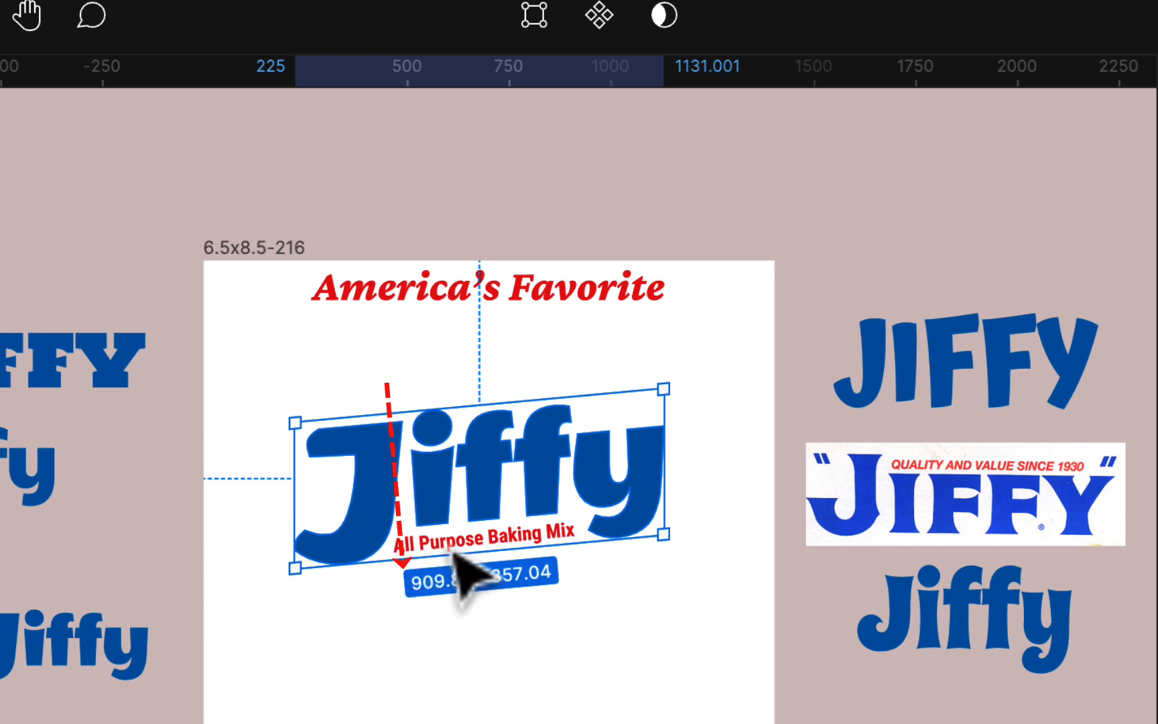
double_click(383, 495)
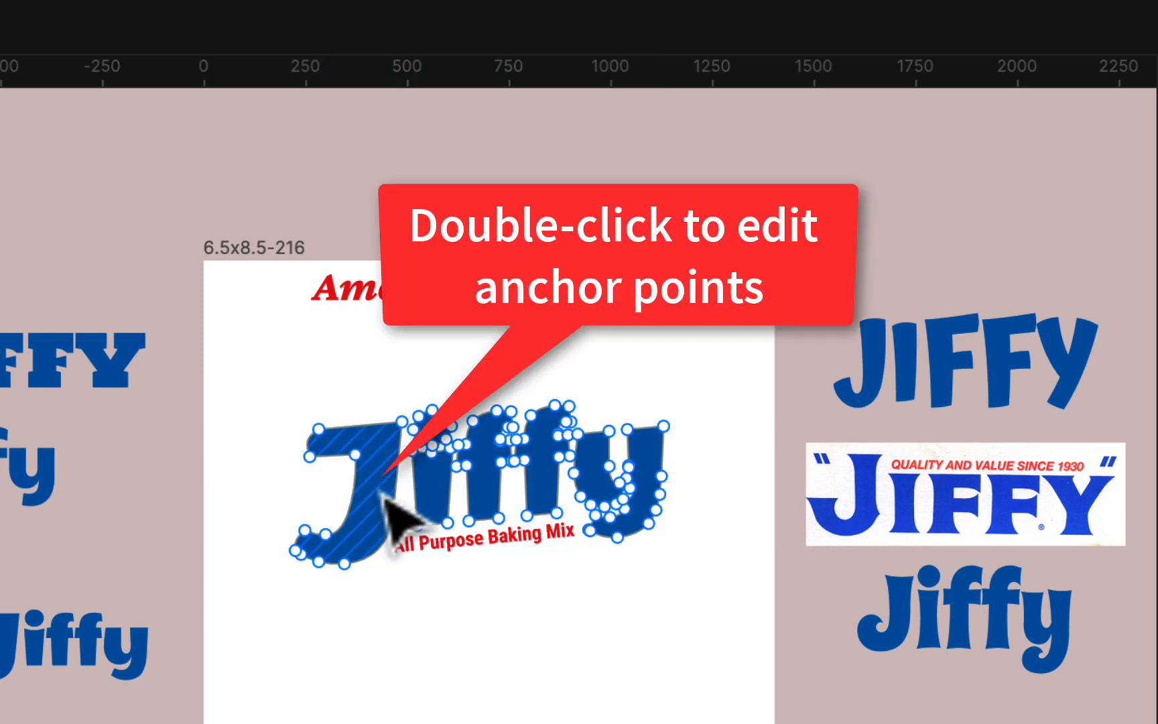
scroll(379, 502, up, 5)
scroll(377, 511, up, 2)
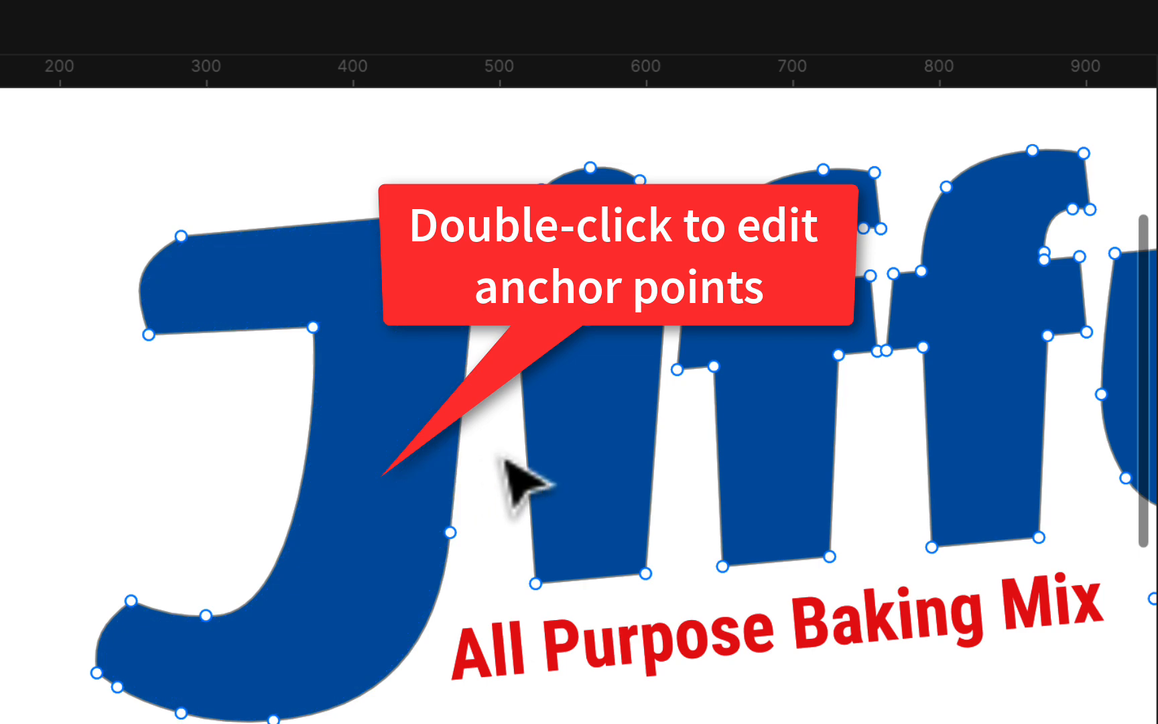
drag(37, 481, 457, 723)
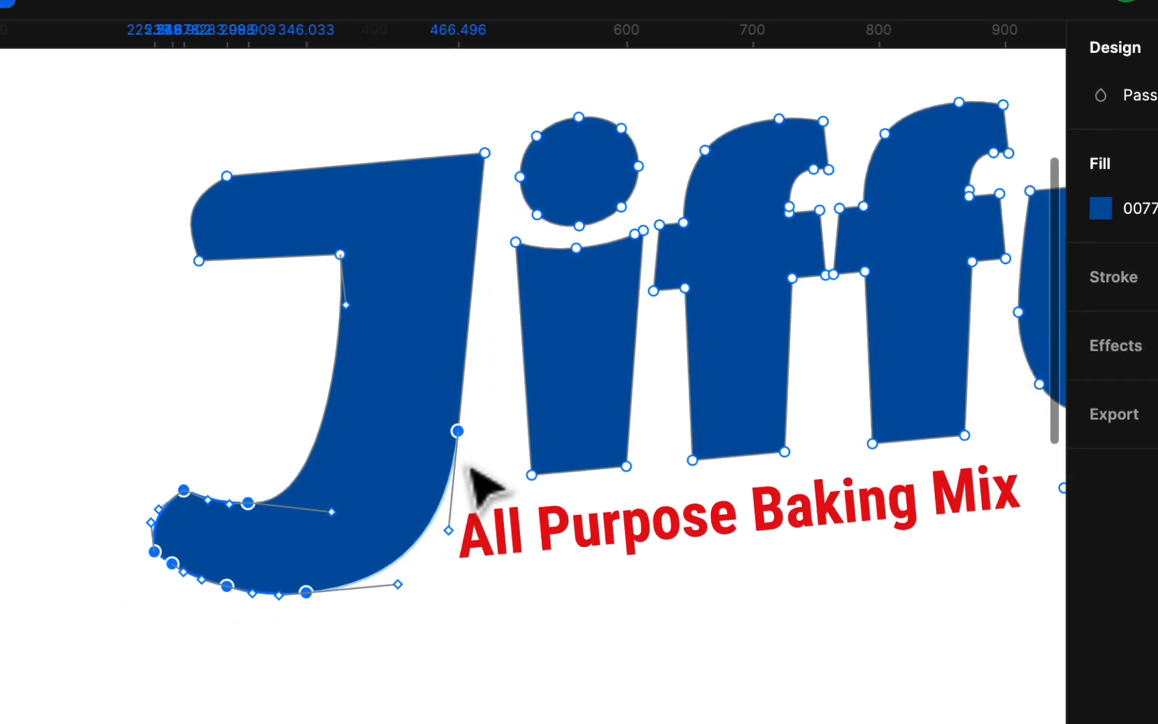
click(459, 433)
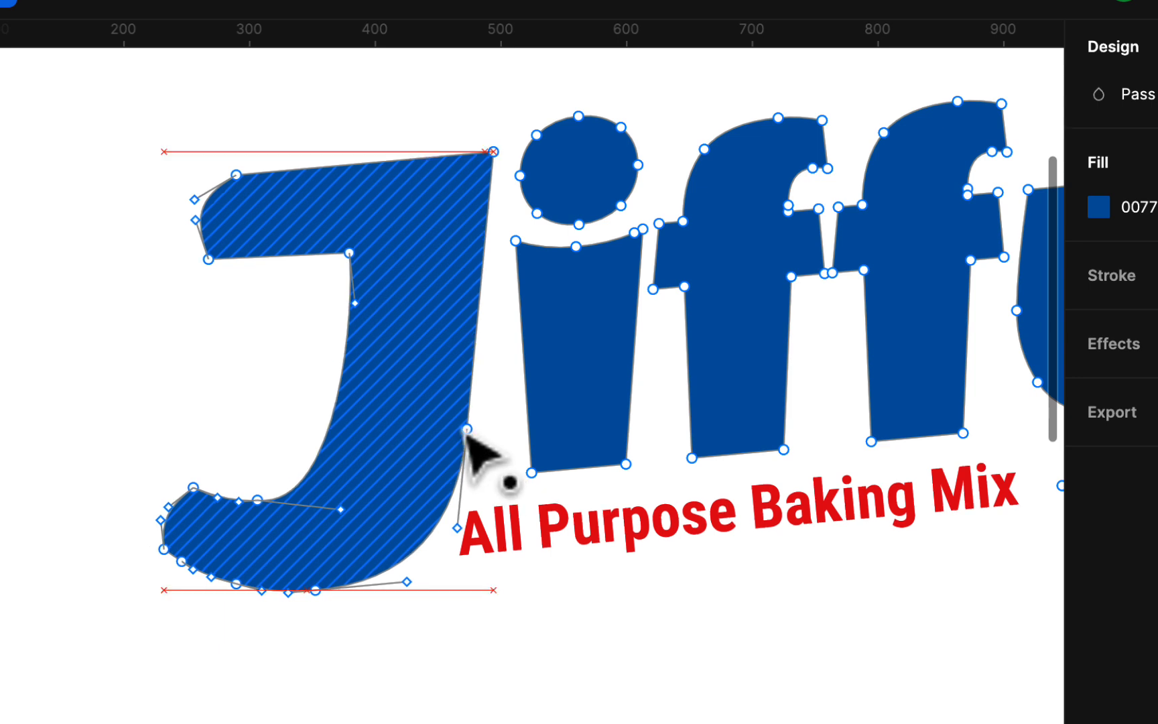
drag(73, 369, 522, 646)
drag(112, 380, 483, 613)
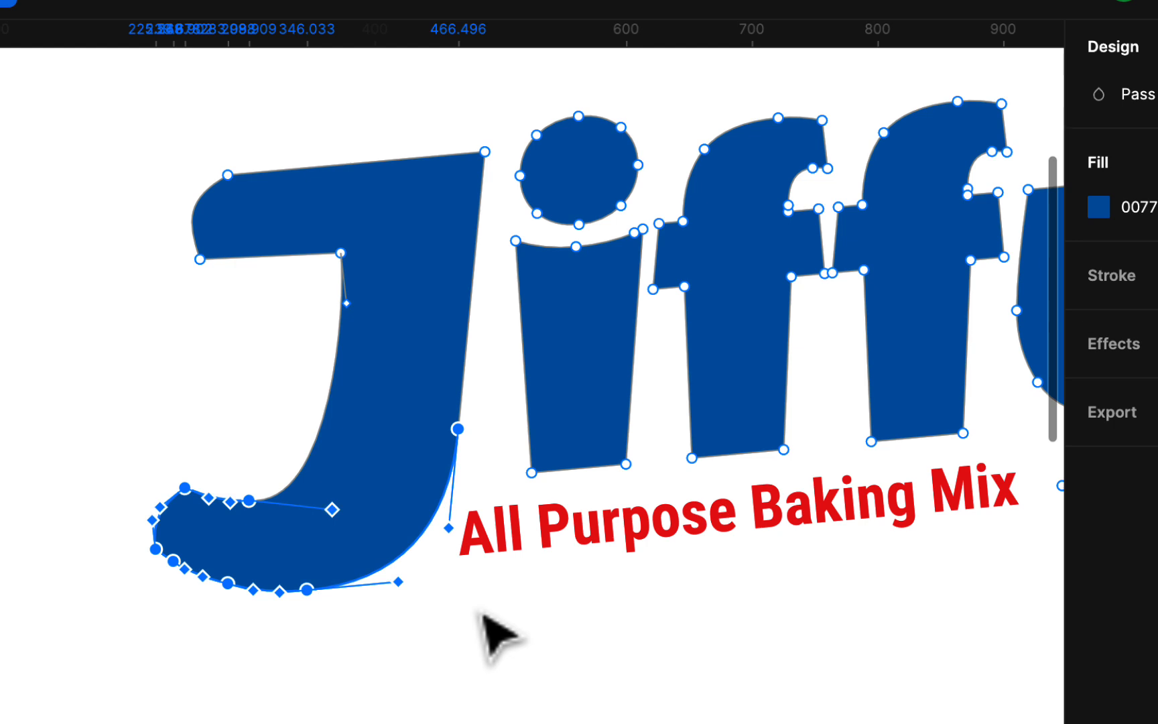
Nudge the selected lower J points 15 px to the right to straighten the letter's stem
key(Right)
key(Right)
key(Right)
key(Right)
key(Right)
key(Right)
key(Right)
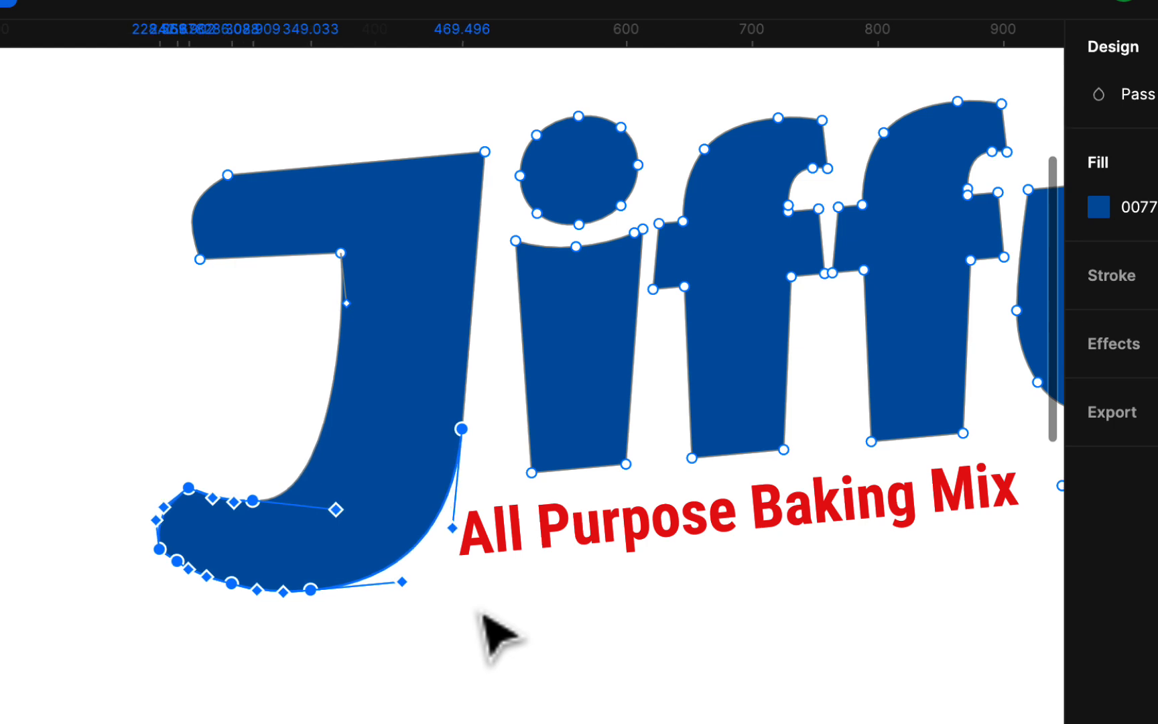
key(Right)
key(Right)
key(Right)
key(Right)
key(Right)
key(Right)
key(Right)
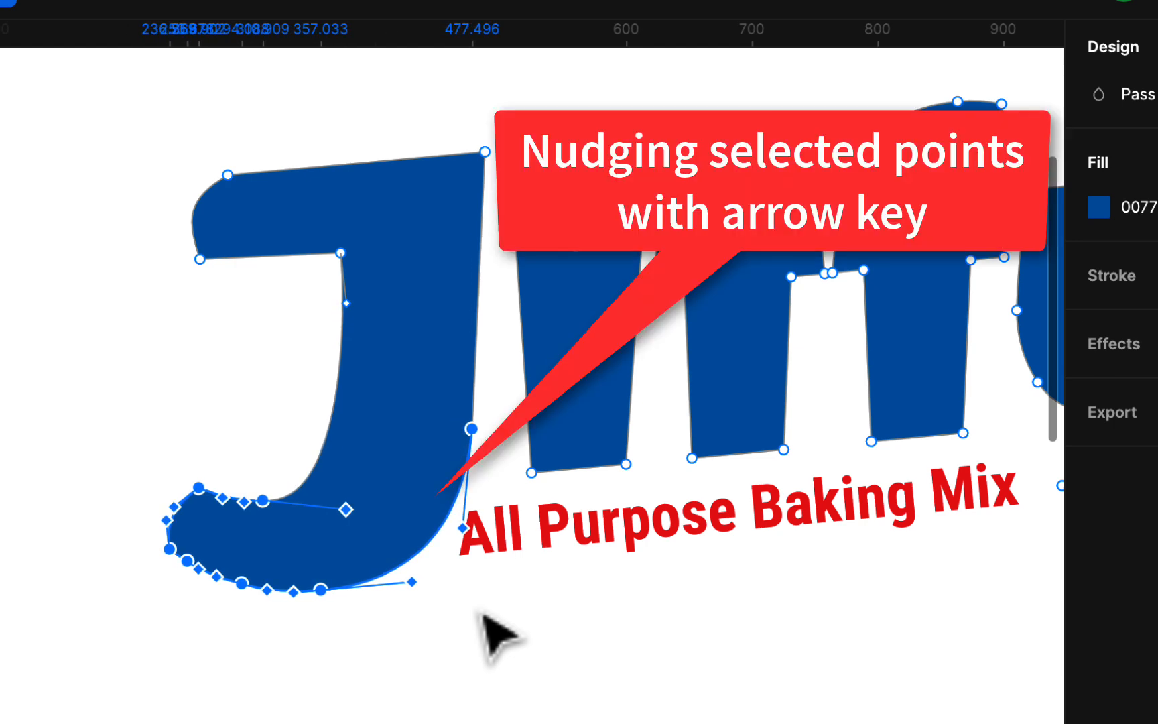
key(Right)
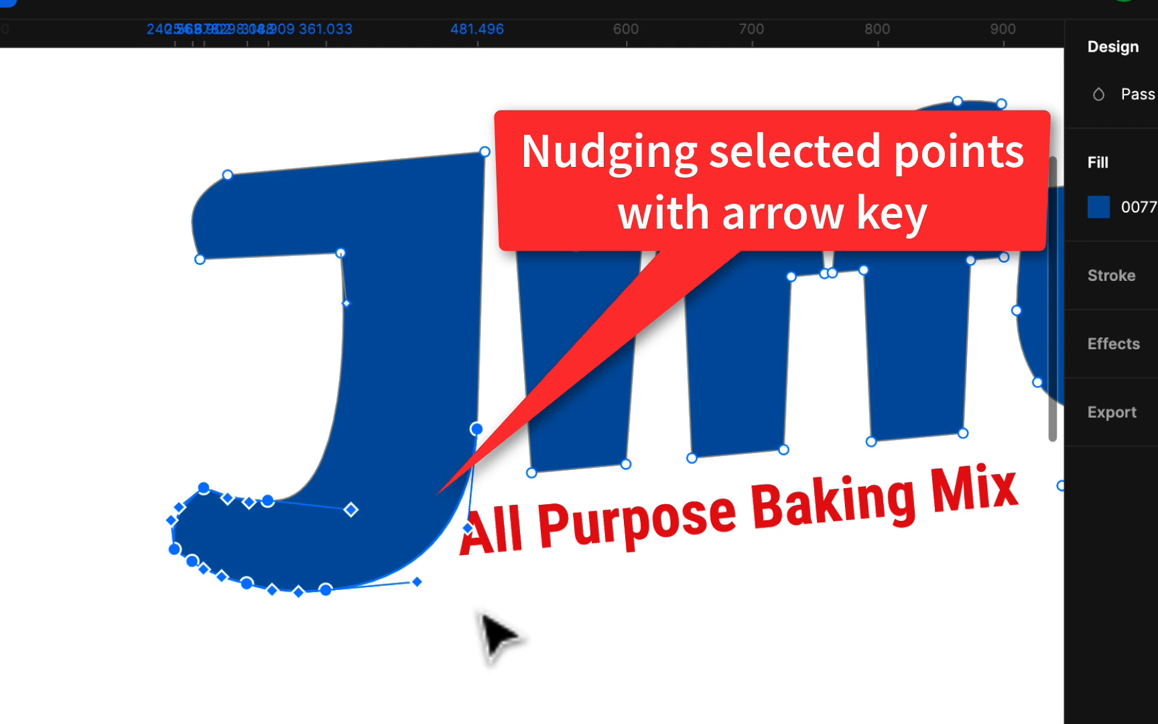
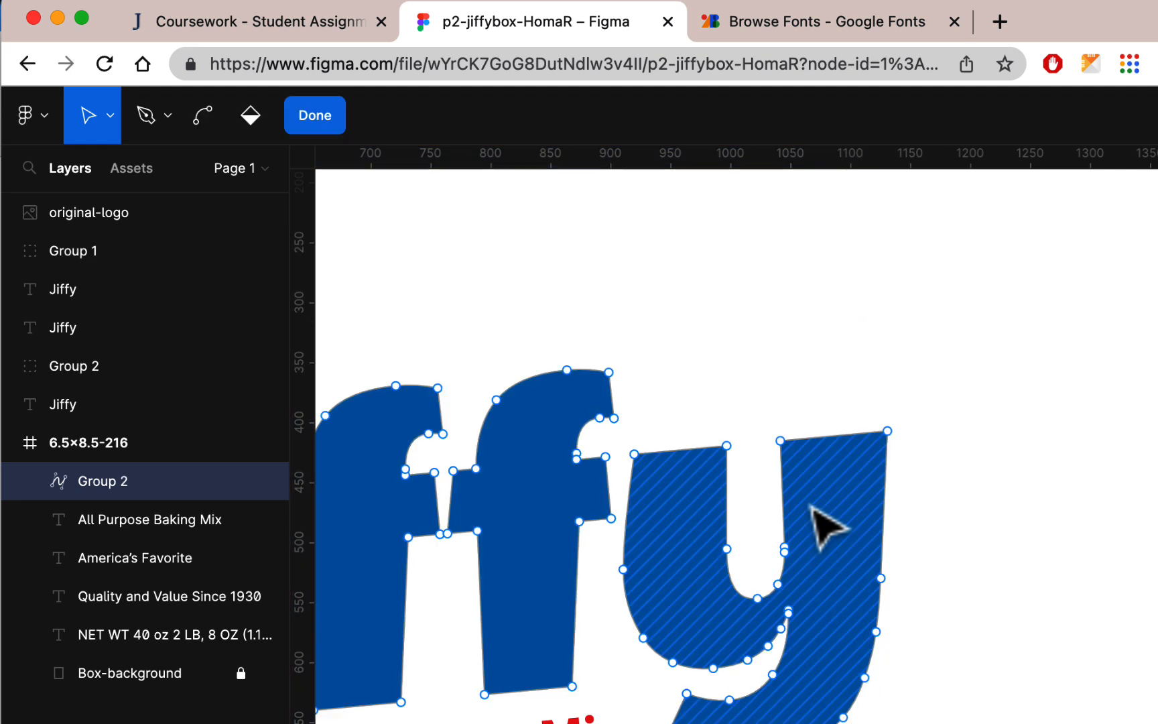
Use the Bend tool to curve the top edges of both arms of the y slightly downward
click(203, 119)
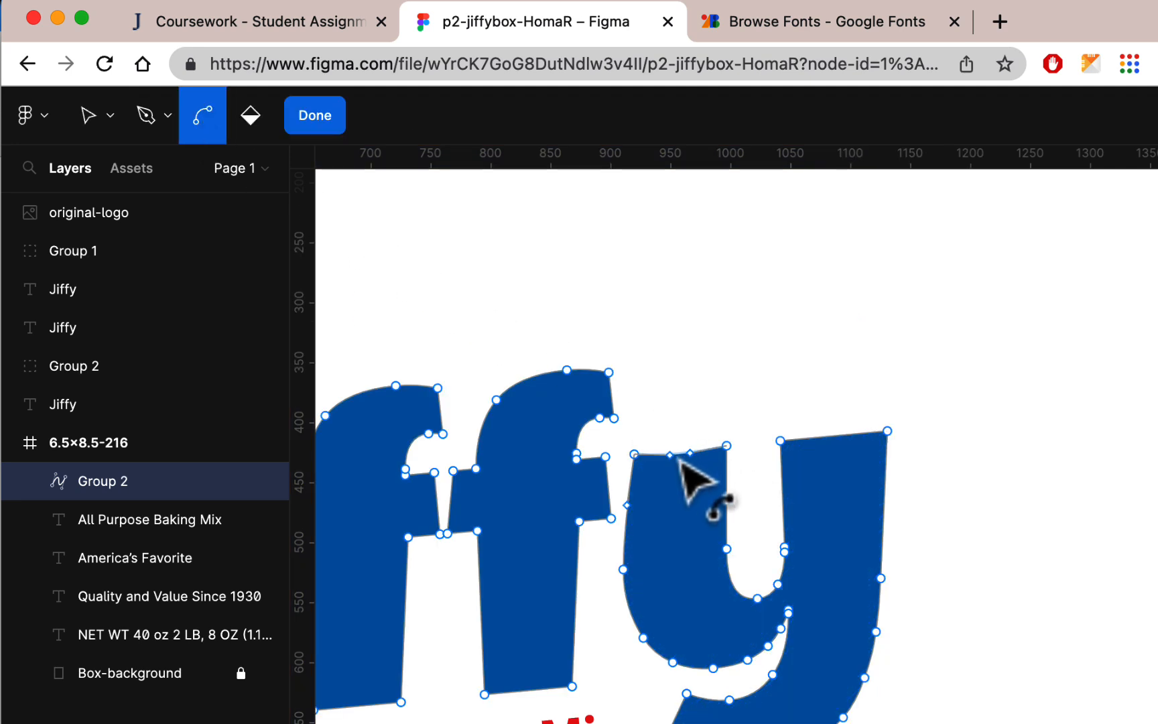
drag(679, 457, 681, 462)
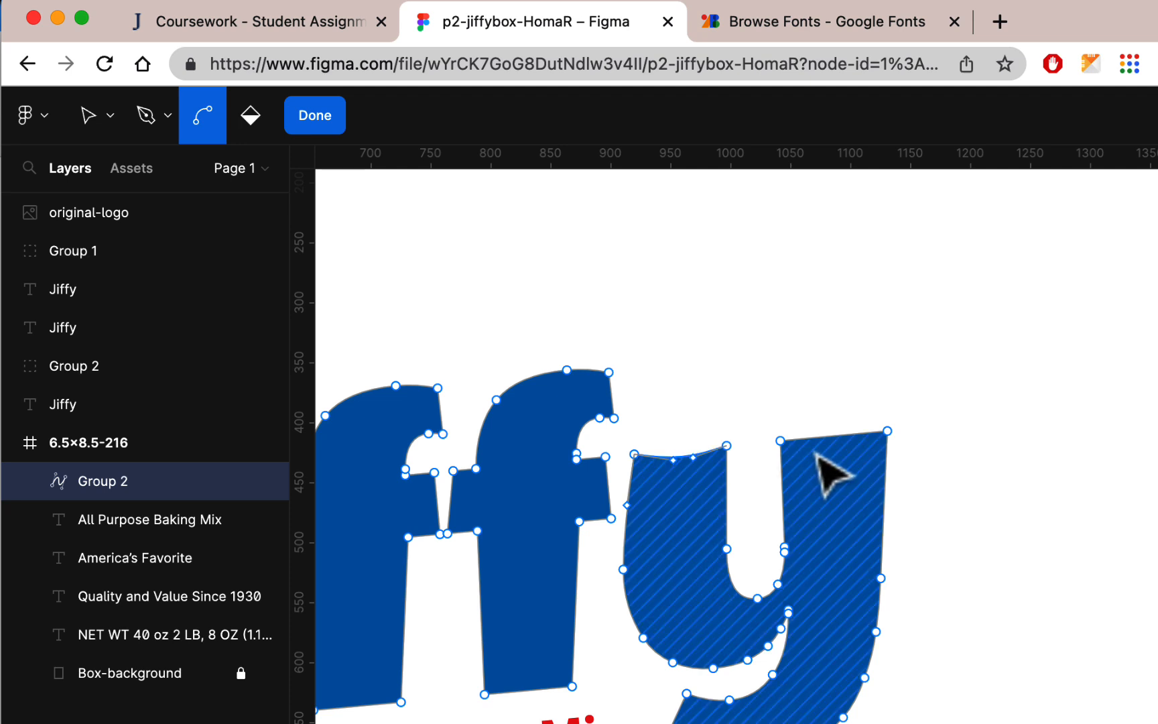
drag(833, 441, 835, 450)
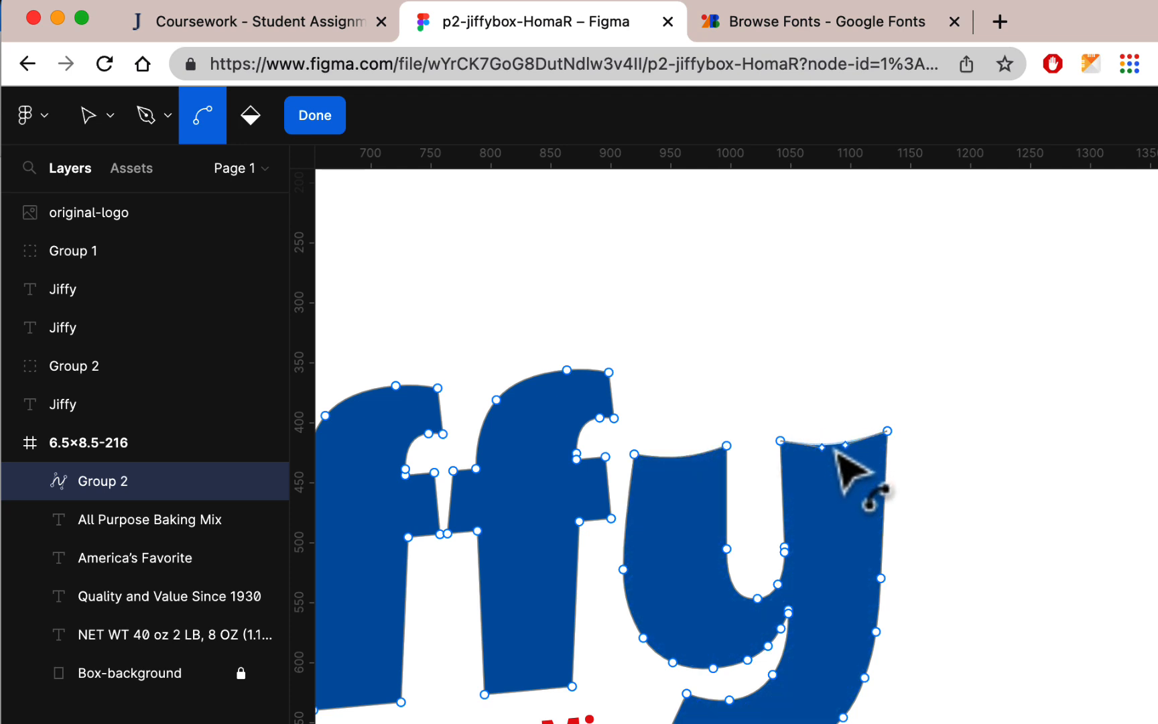
Bend the underside of the J's top bar into a gentle curve and finish editing the logo's vector points
scroll(841, 470, left, 5)
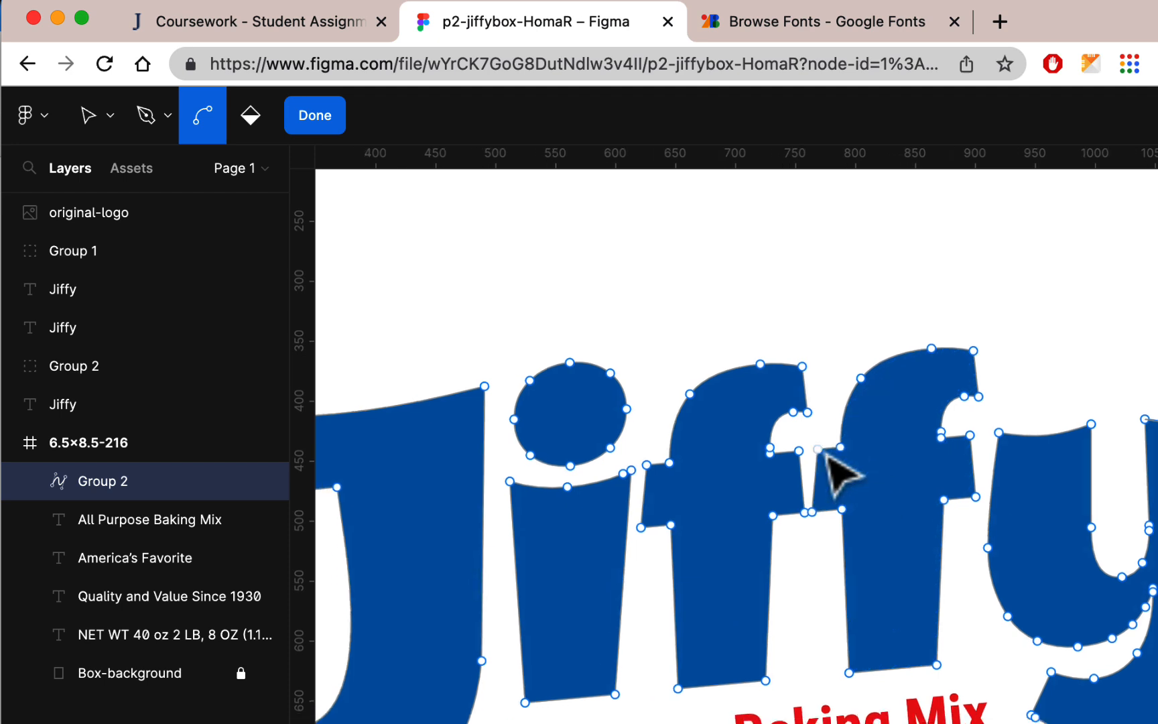
scroll(841, 469, left, 2)
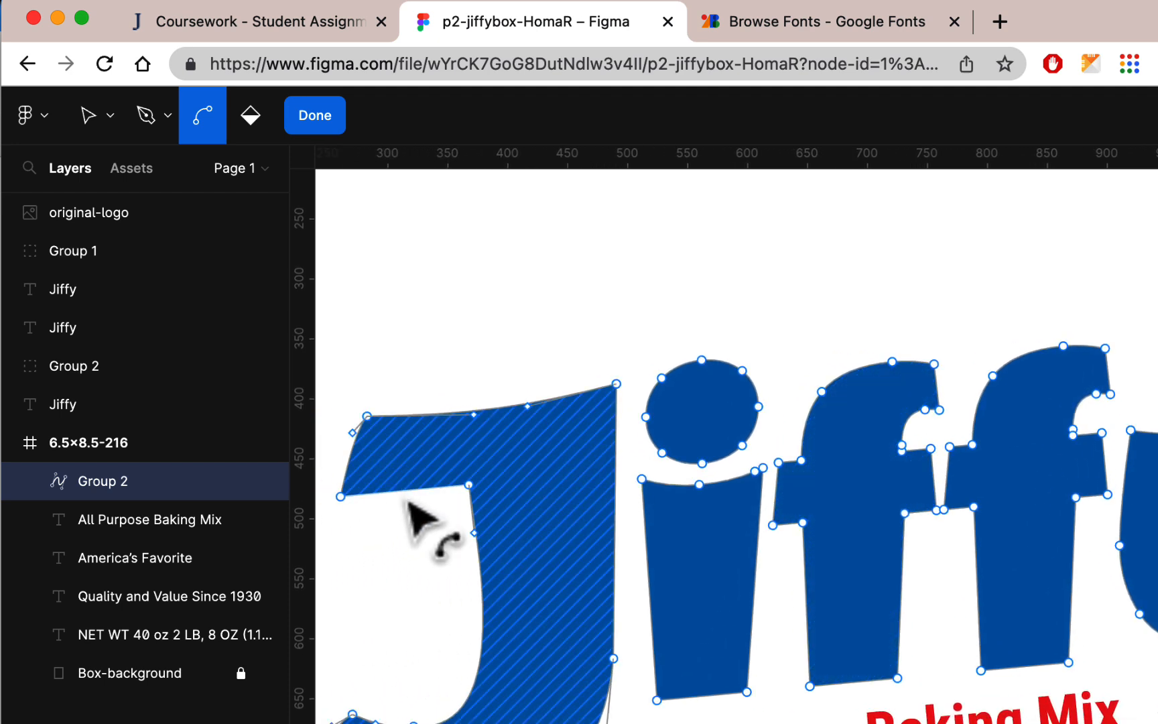
drag(405, 488, 408, 495)
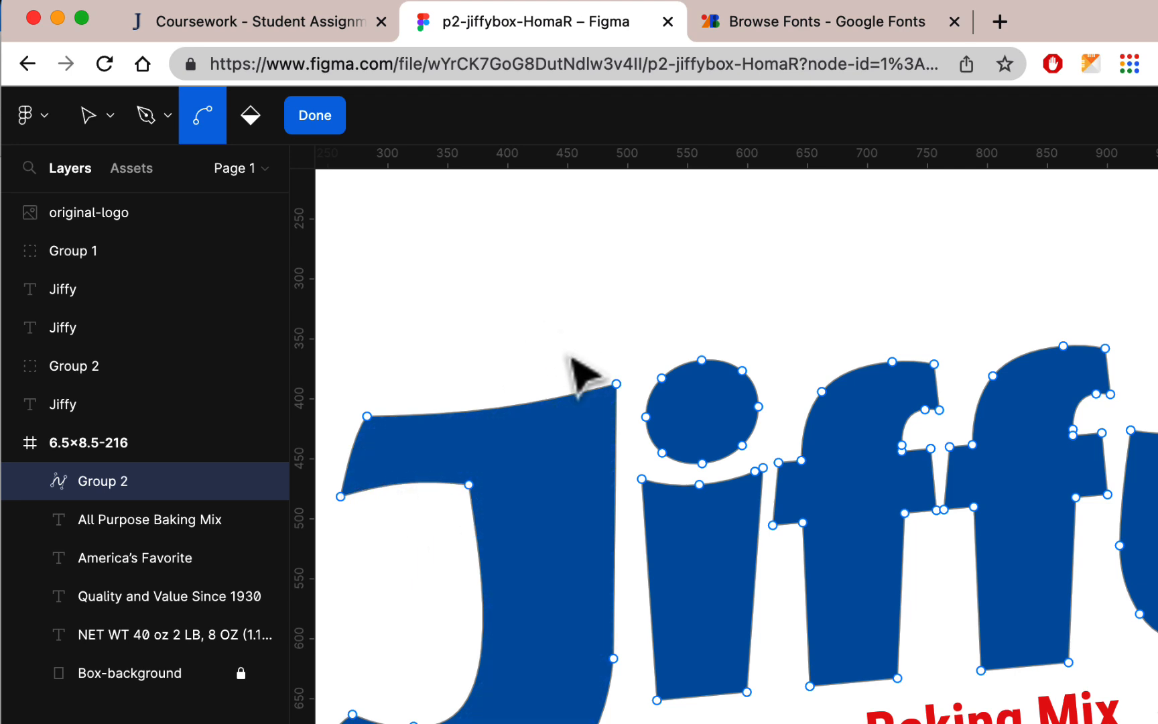
click(317, 121)
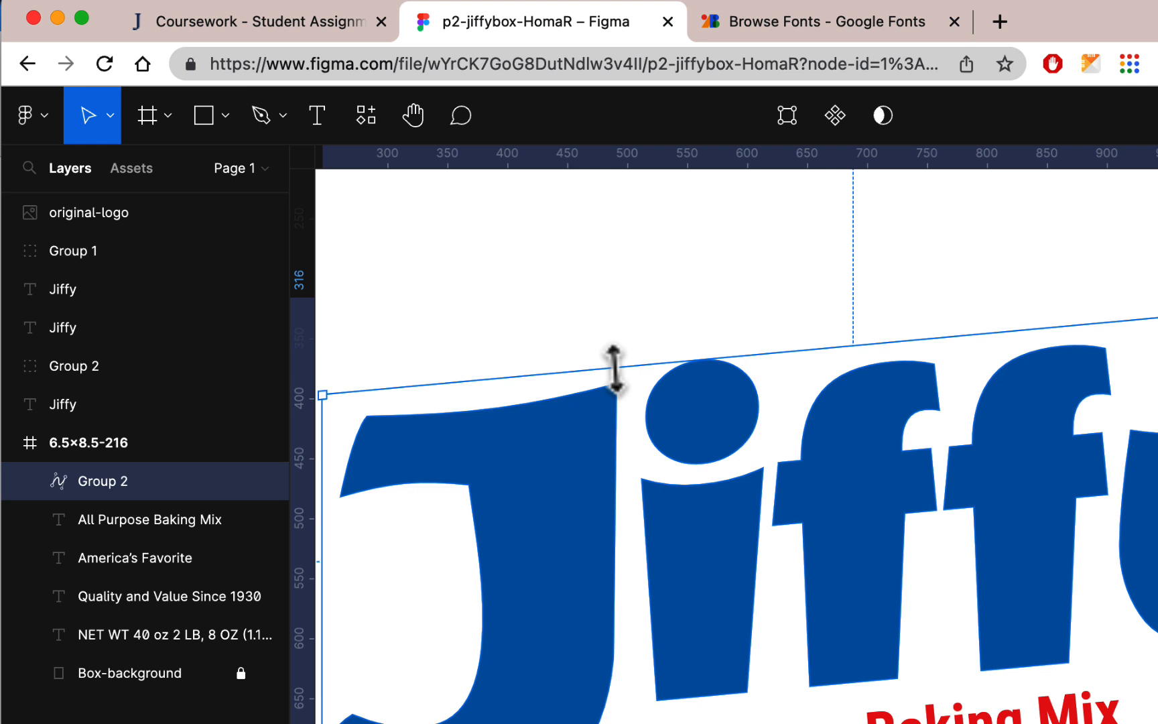
Shift the All Purpose Baking Mix text slightly up and right, to about X 480, closer beneath the logo letters
key(super+minus)
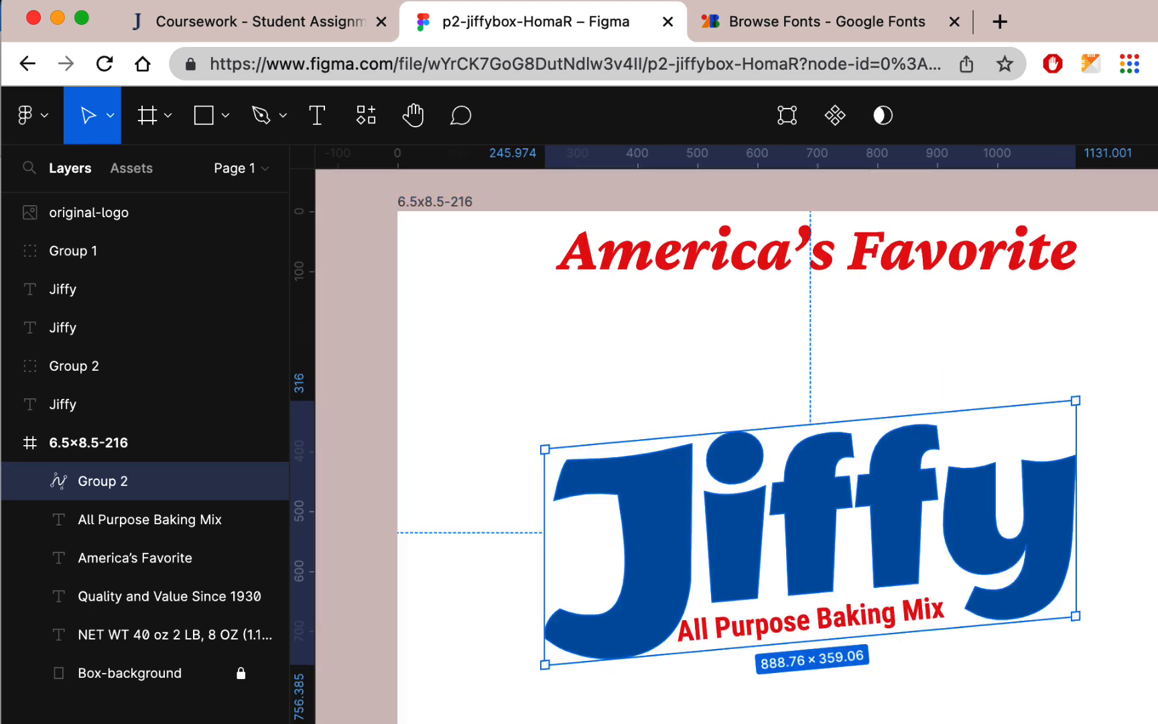
click(879, 677)
click(864, 628)
drag(863, 628, 879, 615)
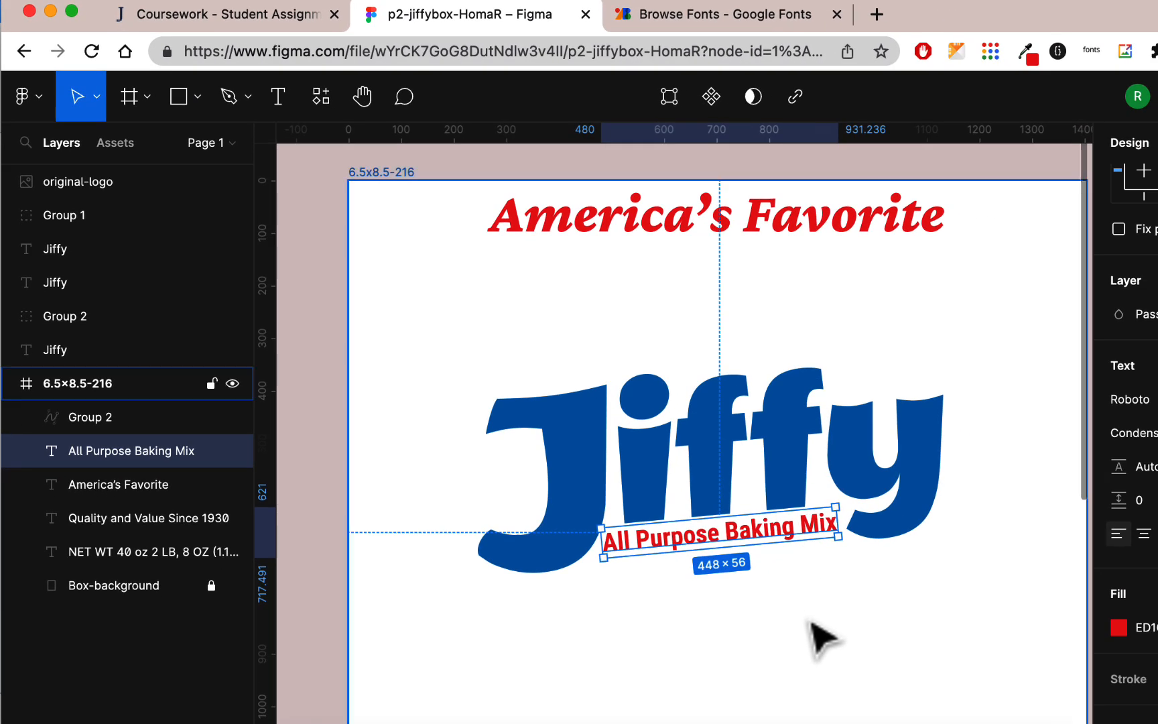
key(super+minus)
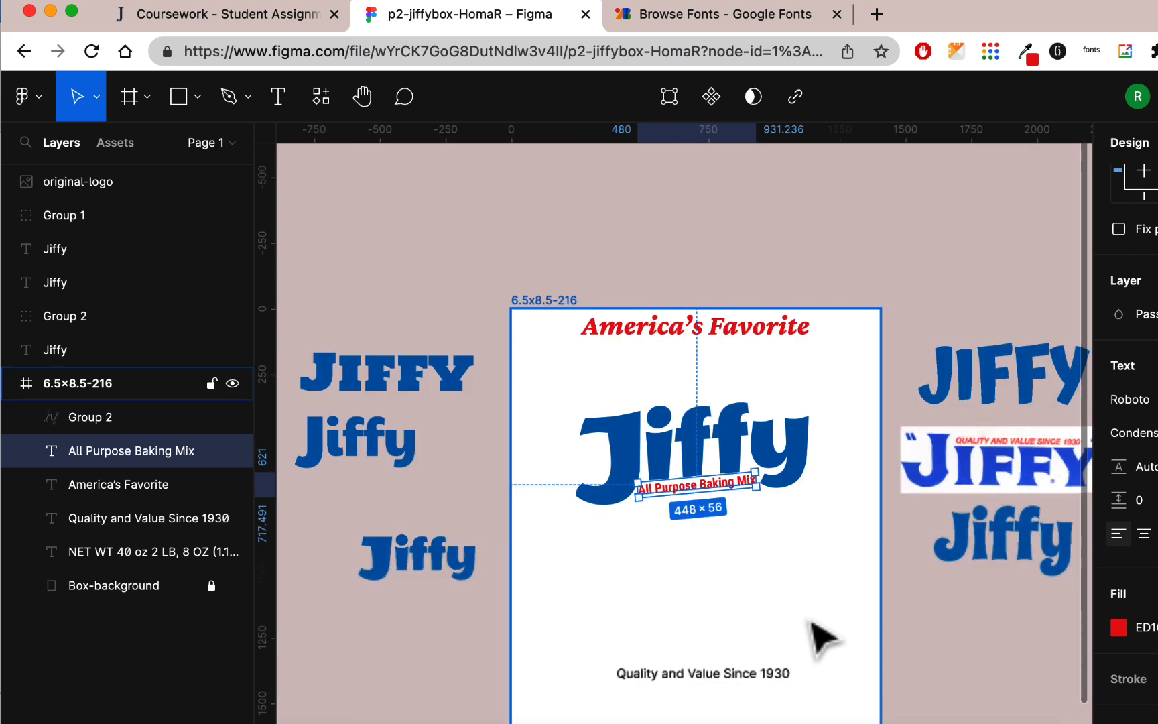
Switch to Google Fonts and preview the handwriting fonts with the sample text Americas Favorite
scroll(819, 589, down, 1)
scroll(820, 588, down, 3)
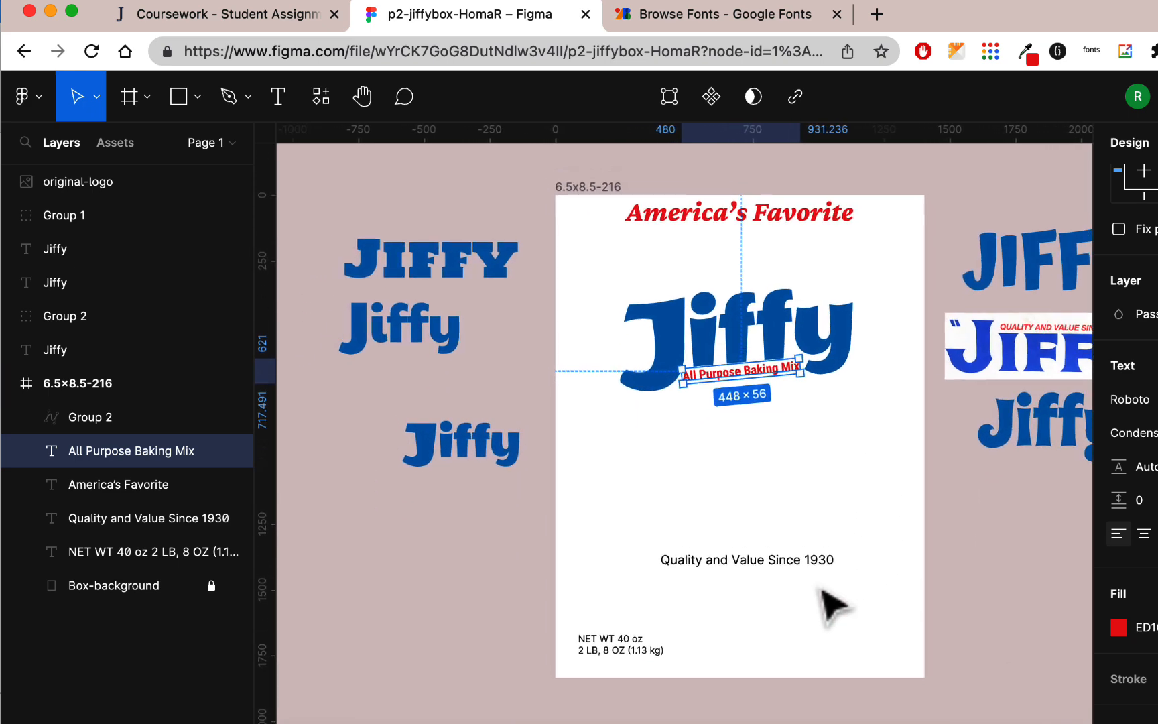
scroll(820, 589, up, 4)
click(784, 346)
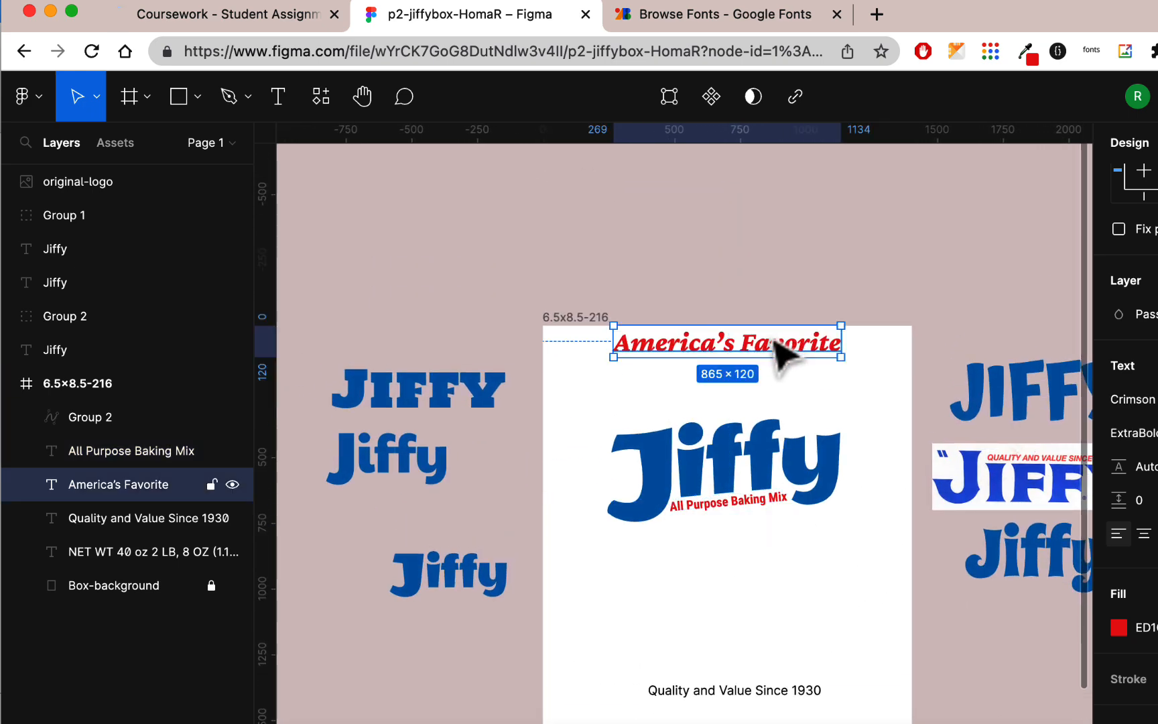
click(657, 16)
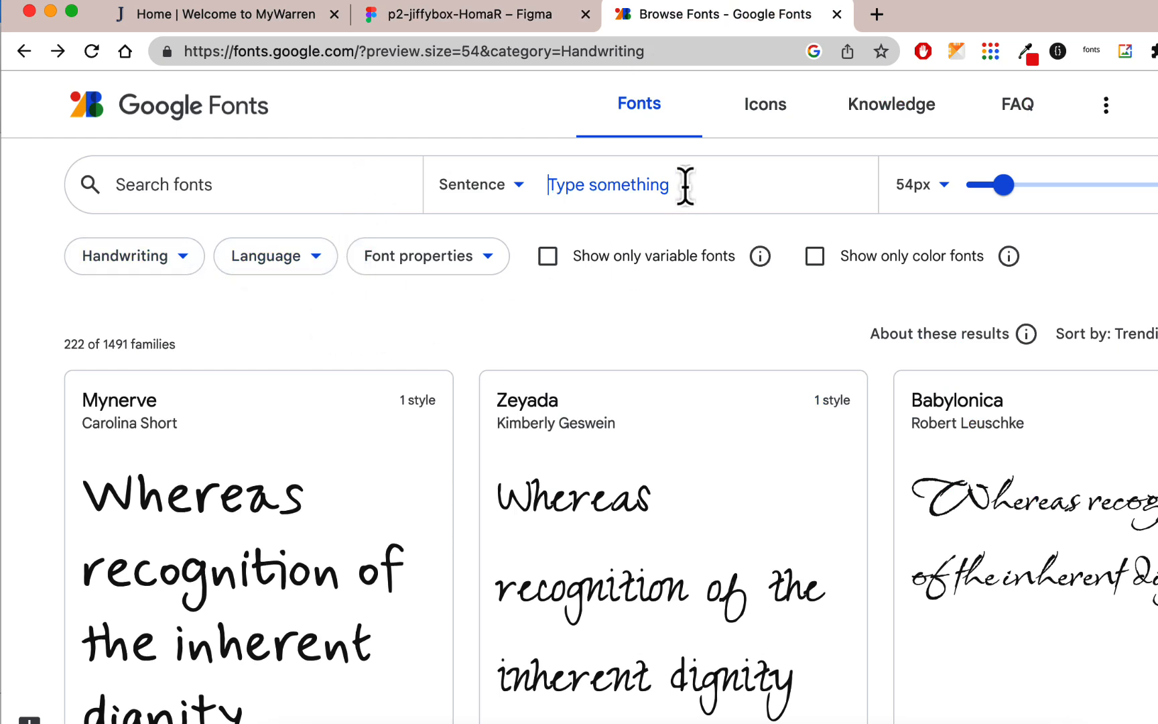
text(Americas)
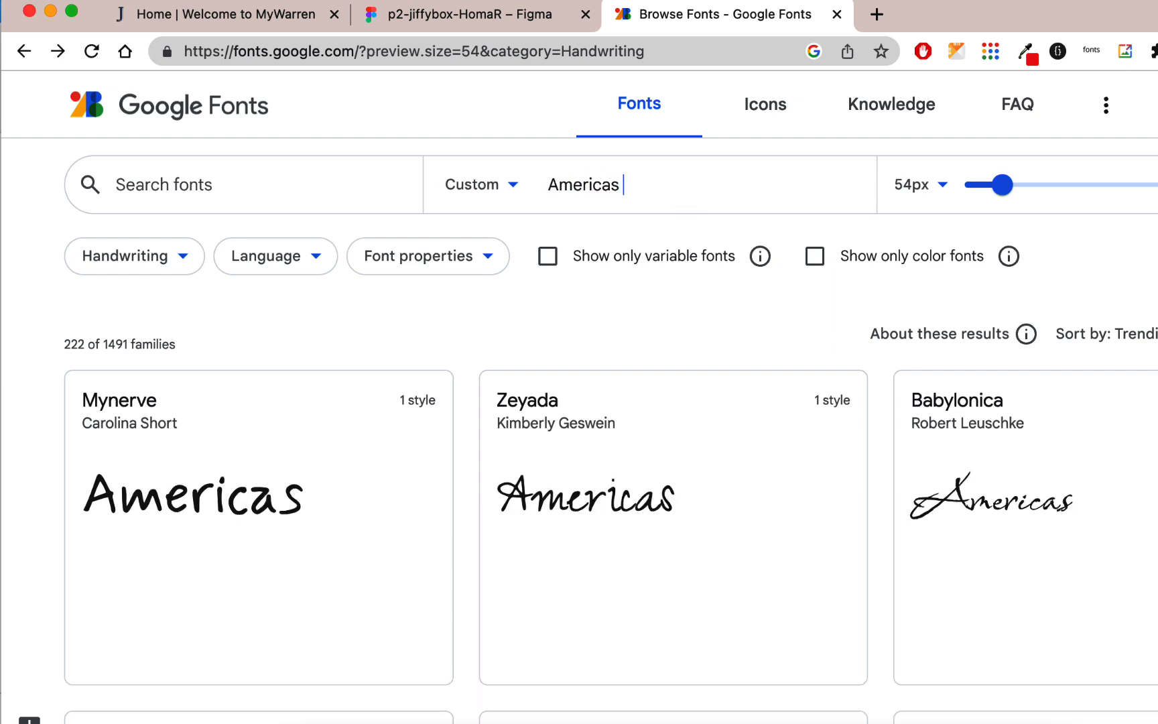
text( Favorite)
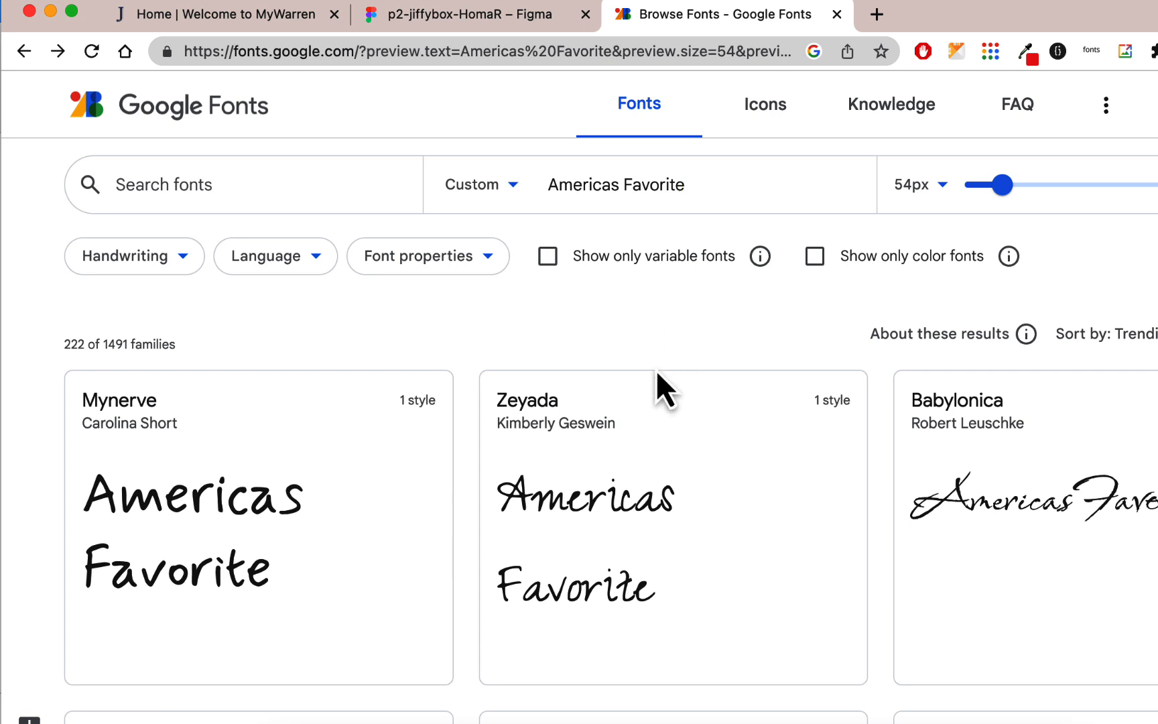
scroll(659, 379, down, 1)
Switch back to Figma and lighten the America's Favorite heading to Crimson Pro SemiBold Italic
click(524, 18)
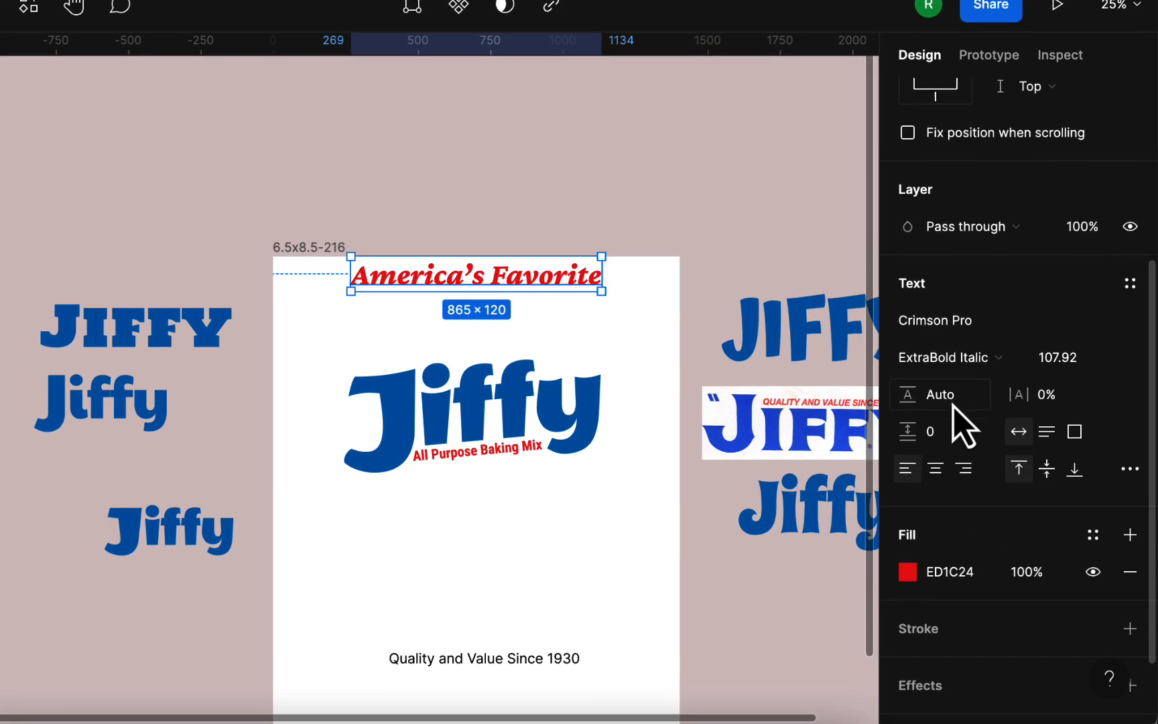
scroll(963, 429, up, 1)
click(1015, 371)
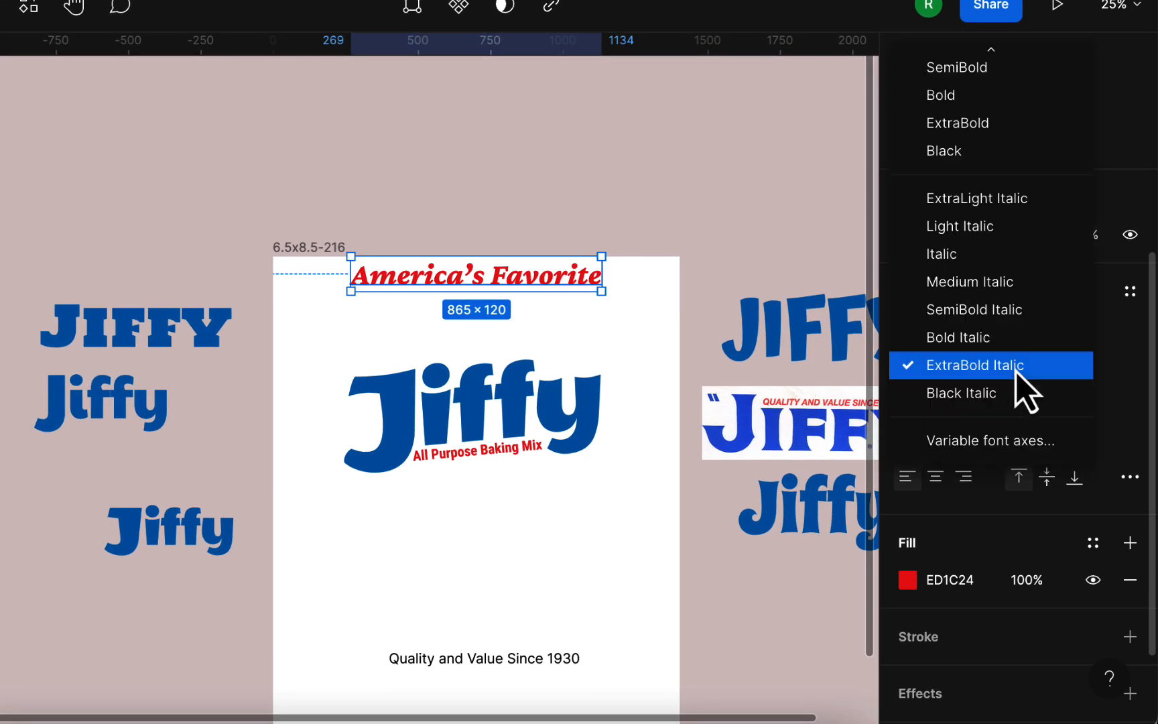
click(1029, 360)
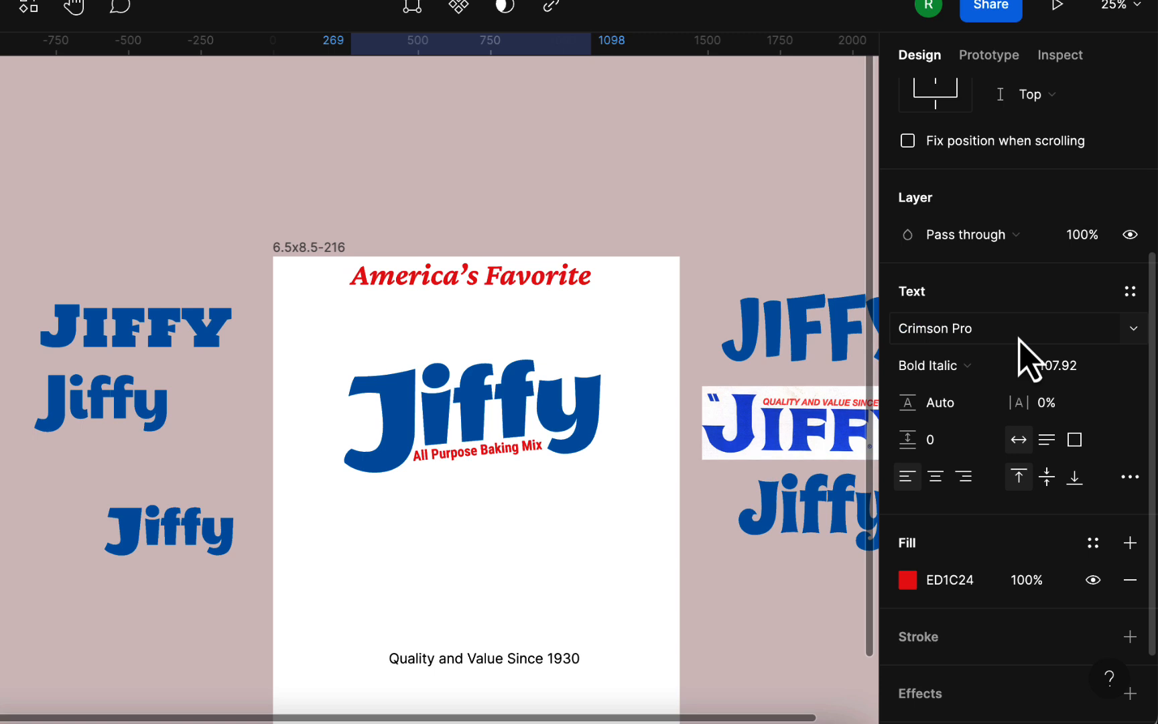
click(1013, 370)
click(1018, 341)
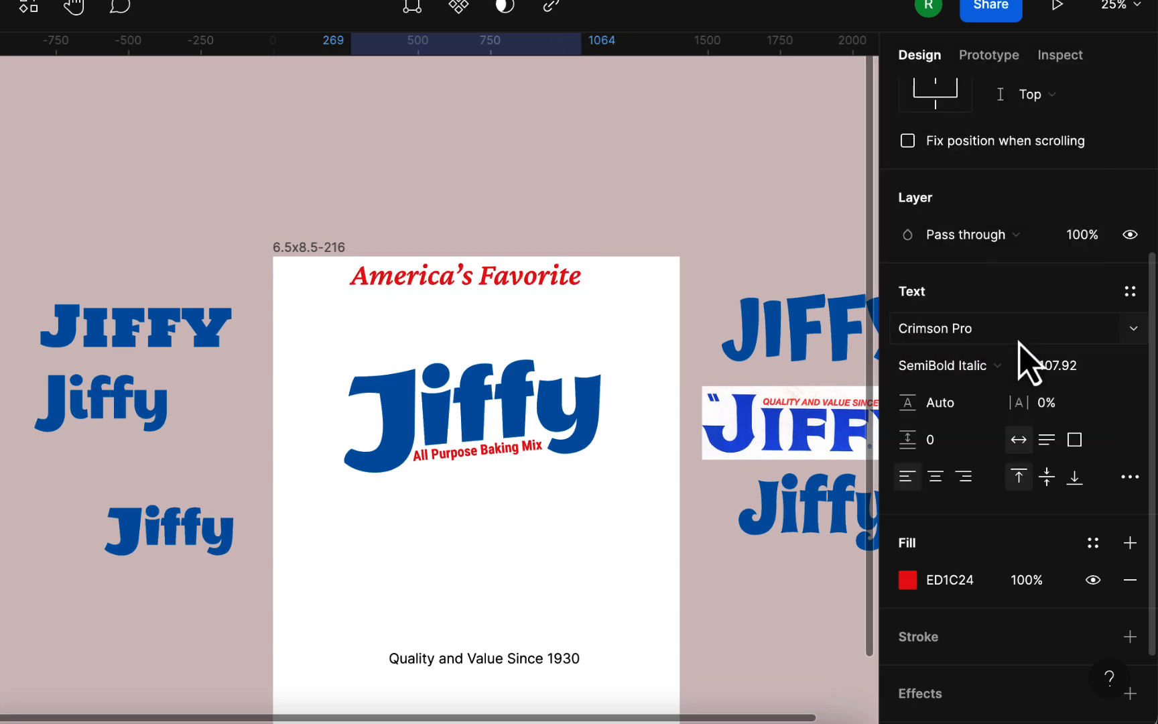
click(694, 228)
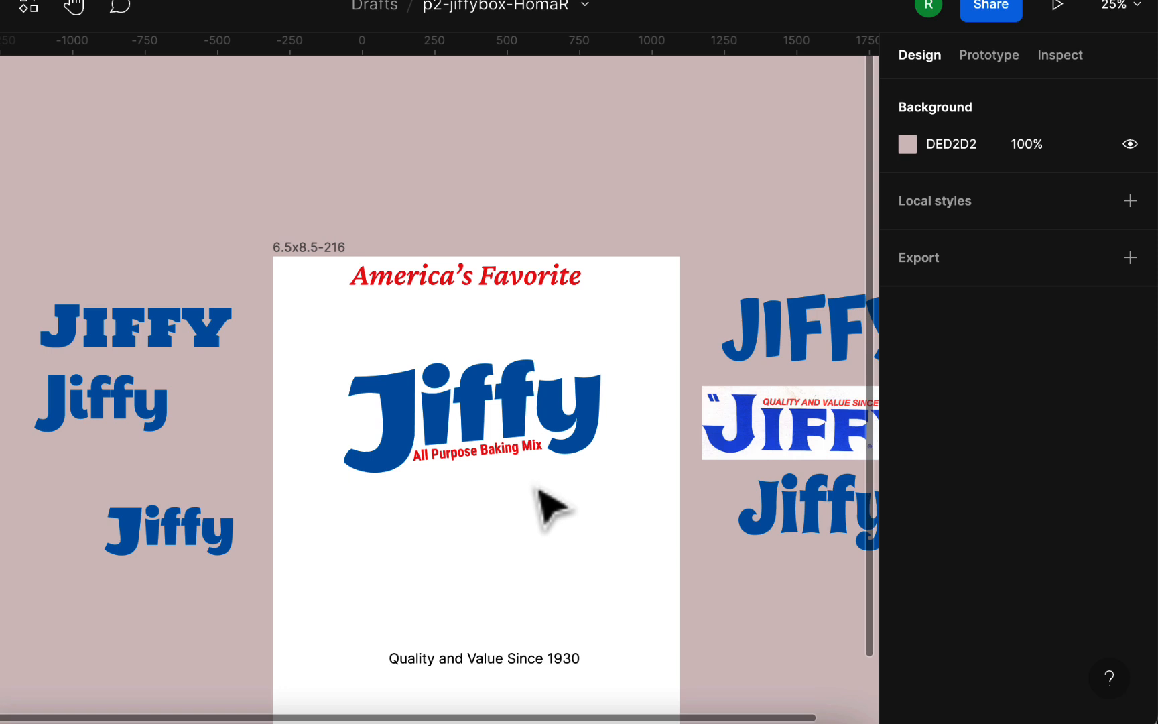
Move the Quality and Value Since 1930 text up to X 372, Y 1250 and set its font to Pacifico
scroll(545, 533, down, 5)
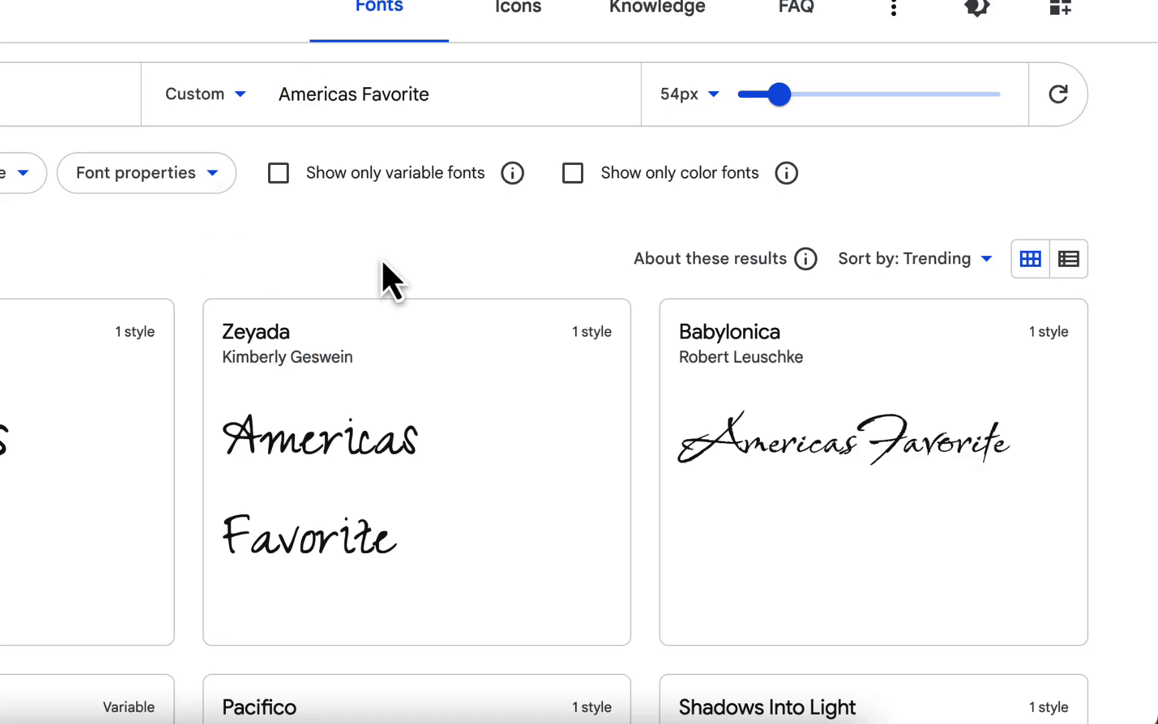
scroll(383, 263, down, 7)
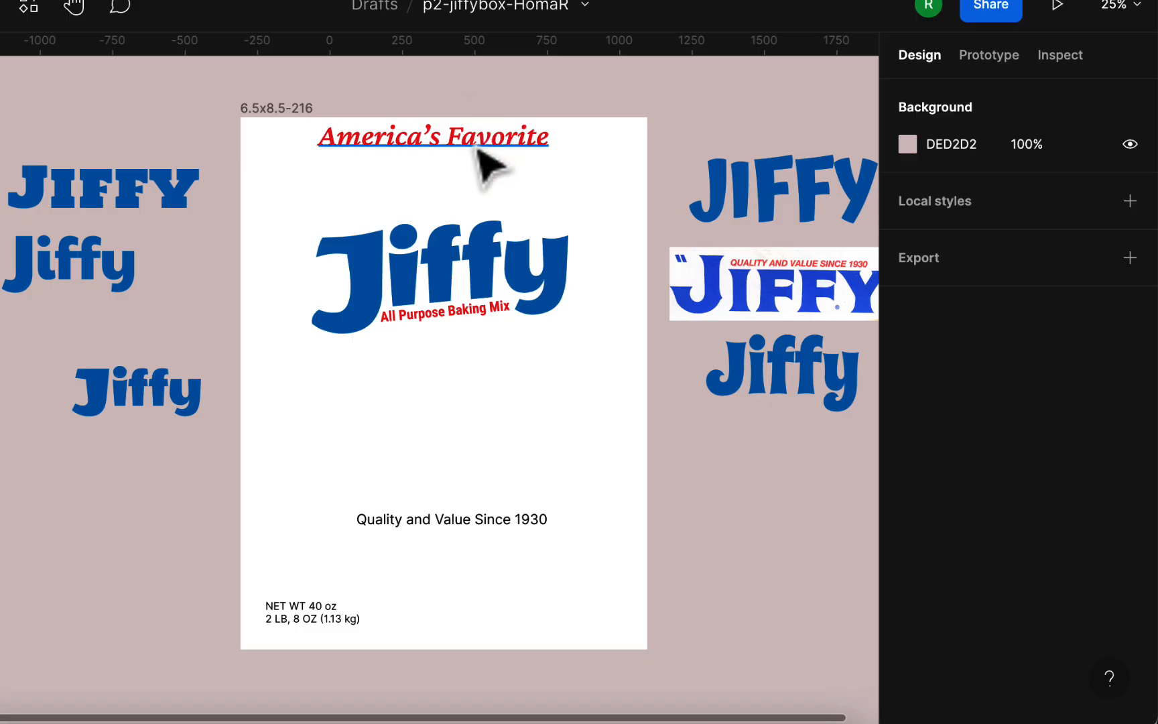
click(477, 149)
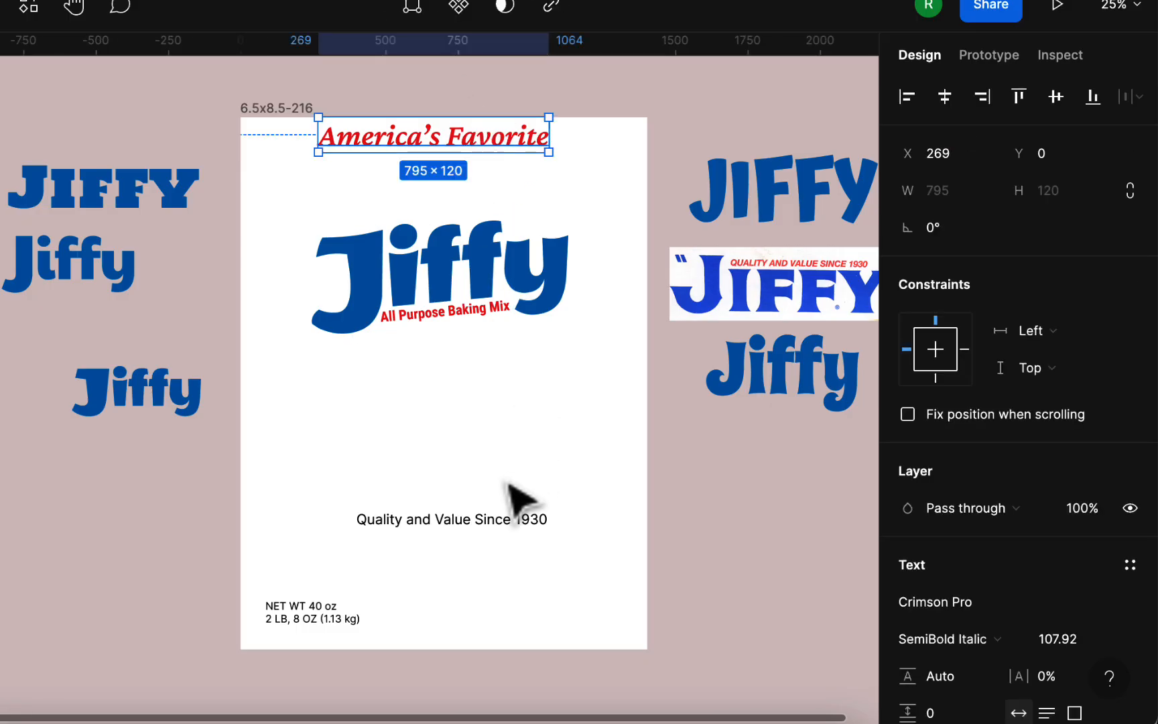
drag(504, 531, 492, 513)
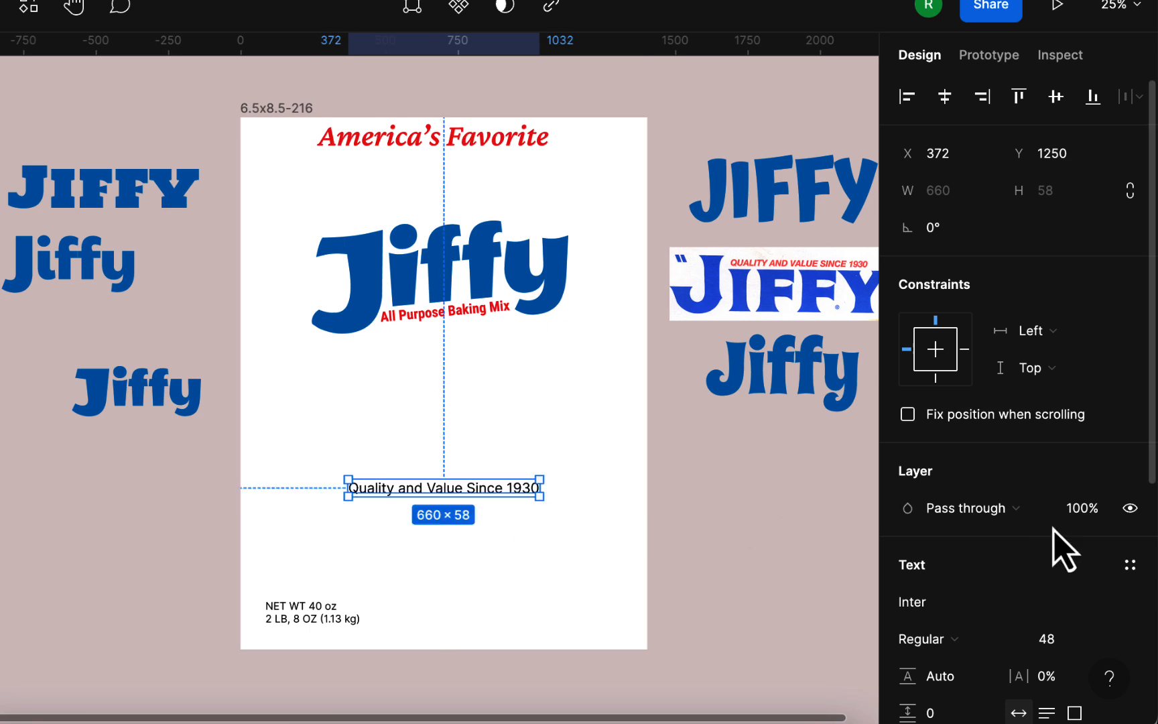
click(1133, 606)
scroll(1143, 627, down, 15)
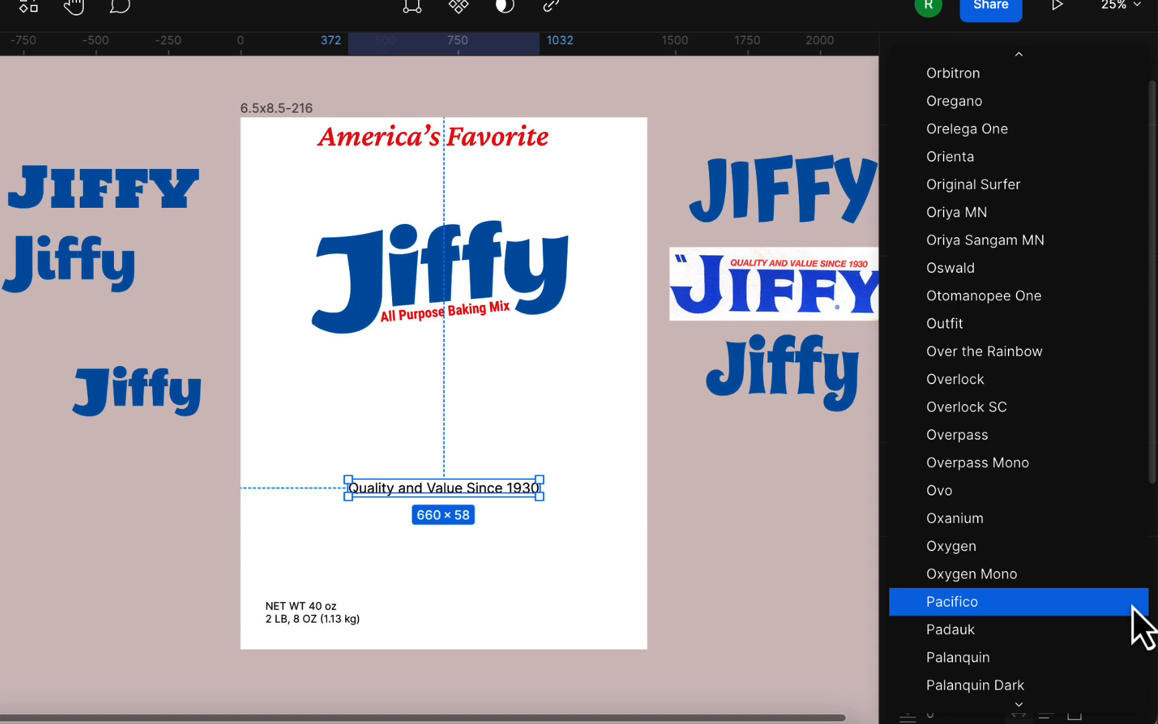
click(1135, 607)
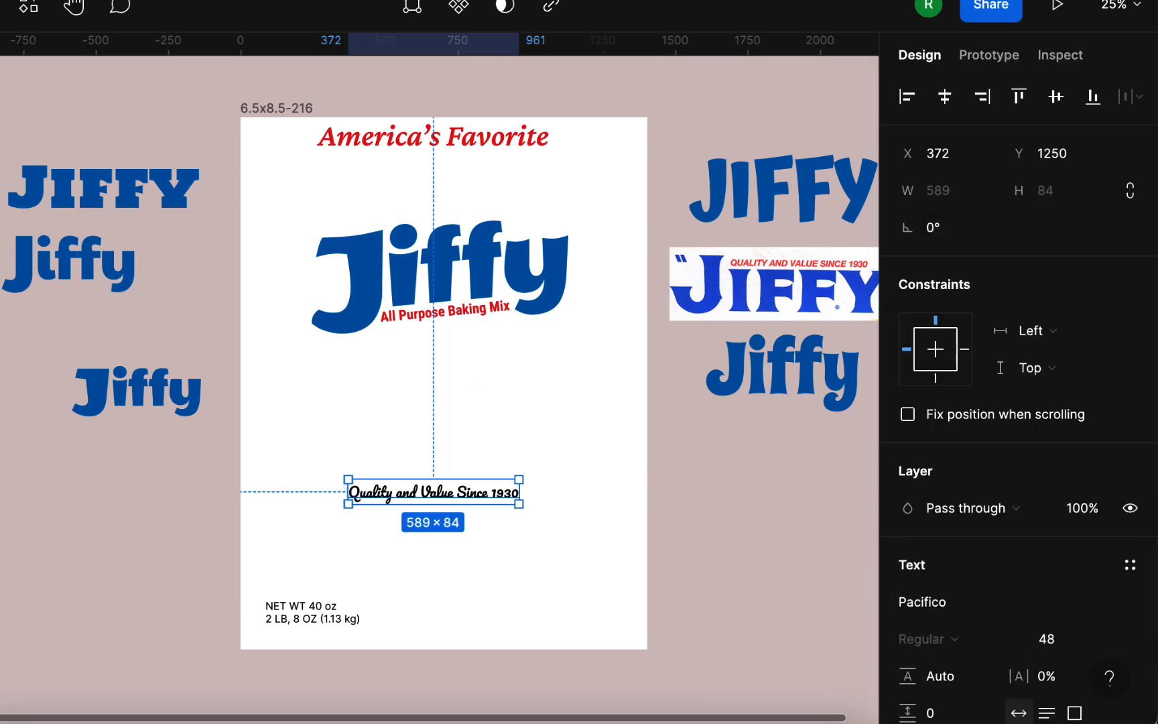
Enlarge the Quality and Value Since 1930 text to size 96 and shift it to X 140 within the box front
scroll(1050, 504, down, 3)
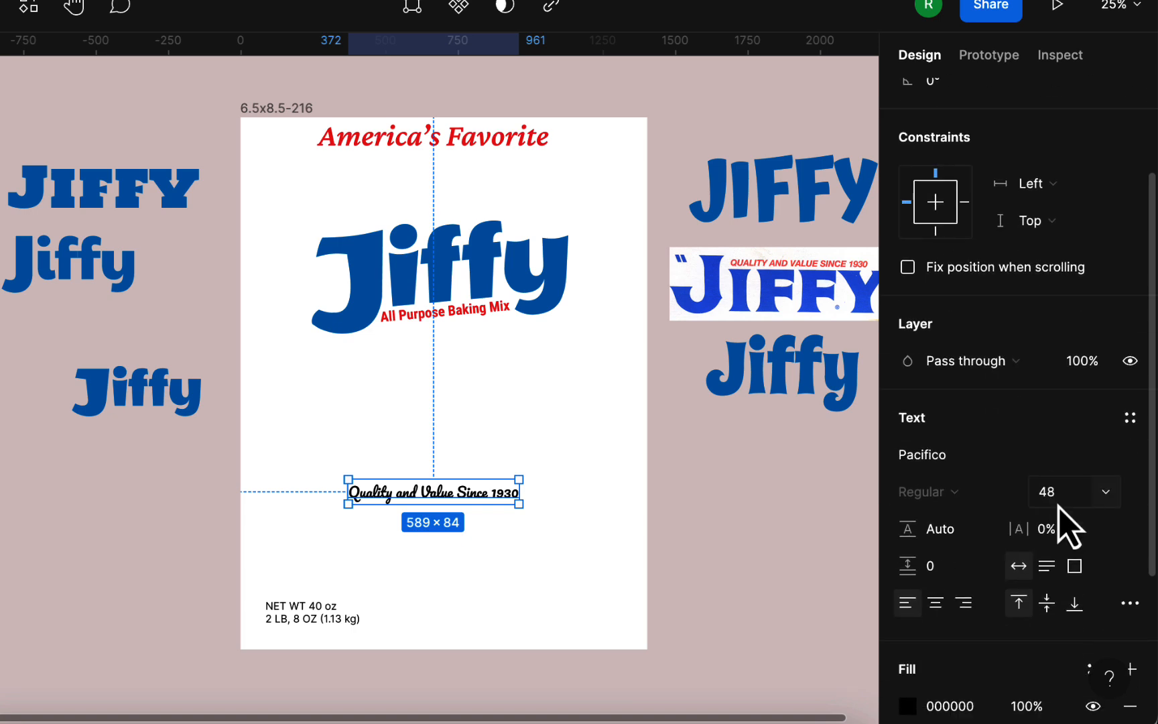
click(1104, 492)
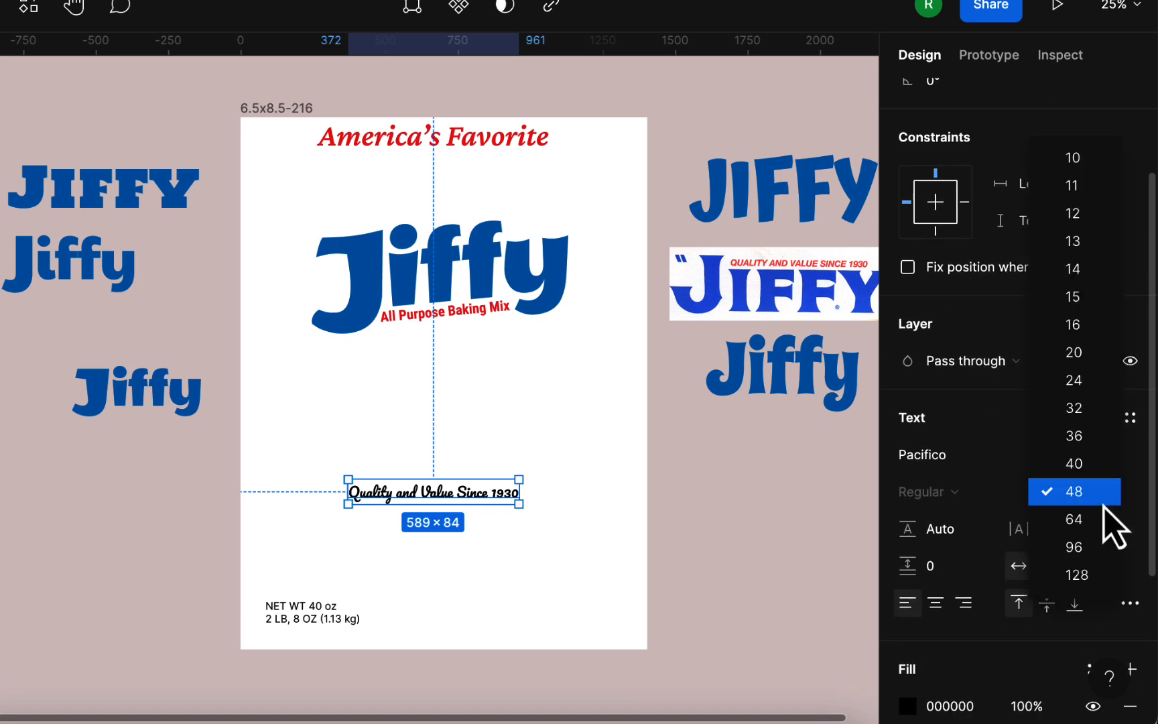
click(1107, 550)
drag(593, 531, 528, 503)
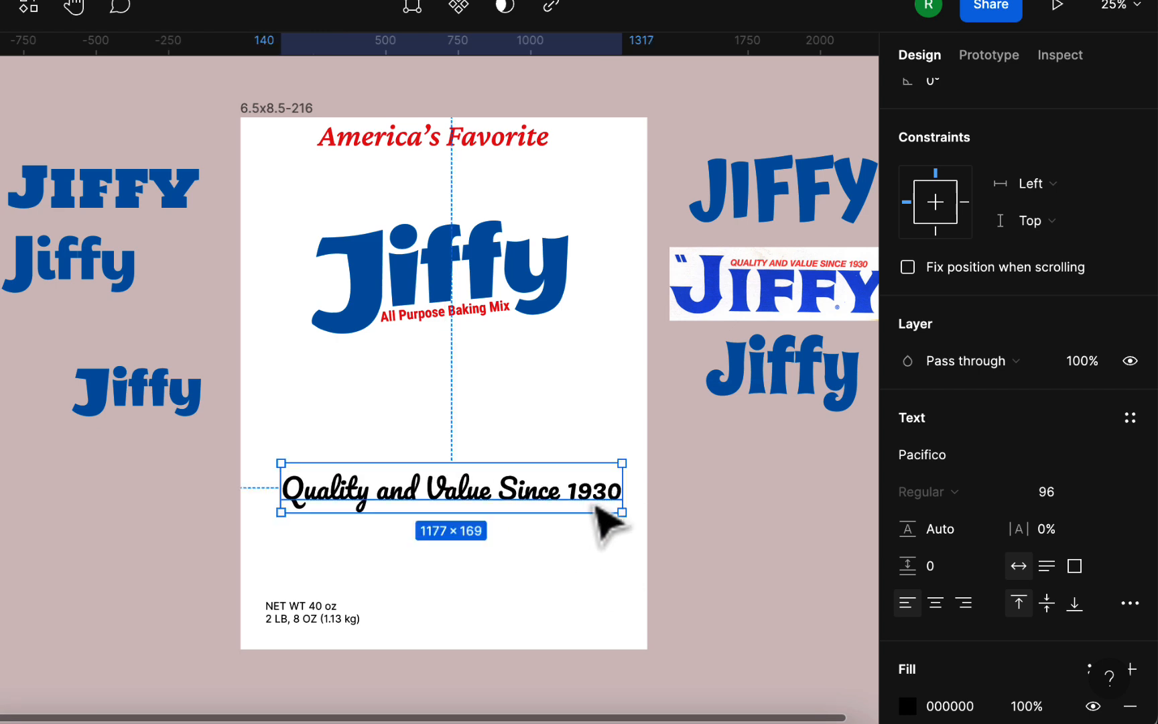
click(613, 616)
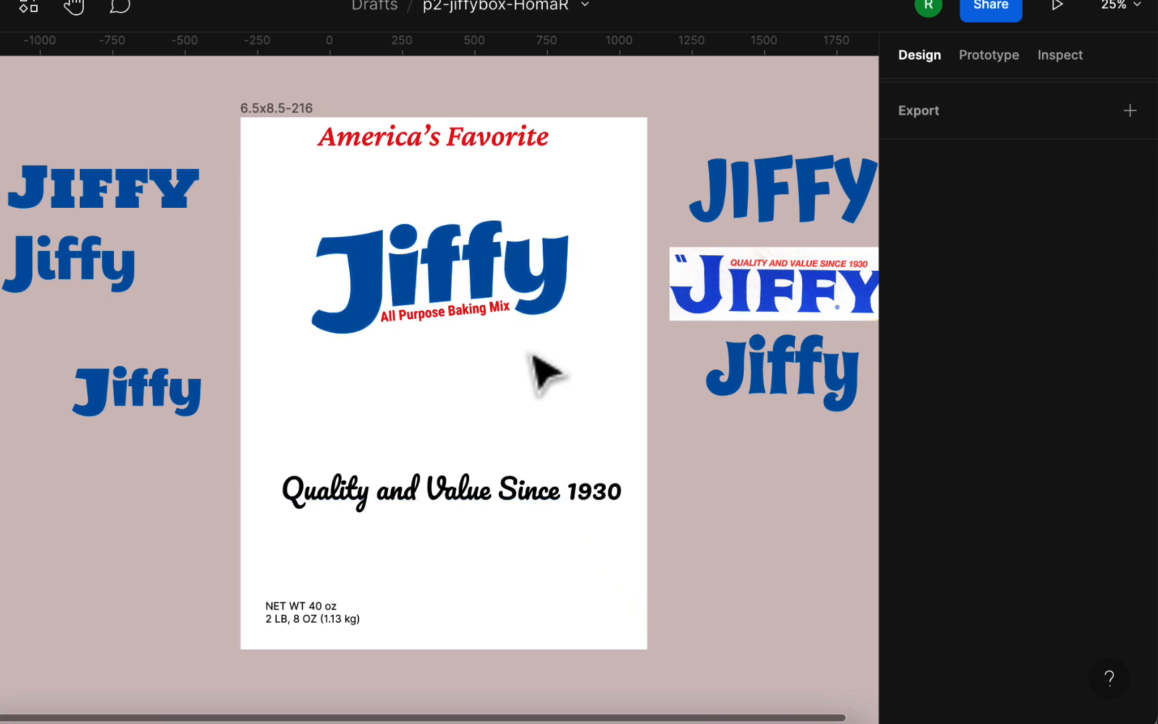
Move the Quality and Value Since 1930 text up beneath the logo to X 140, Y 883, and color it red ED1C24
drag(570, 508, 571, 396)
scroll(932, 570, down, 2)
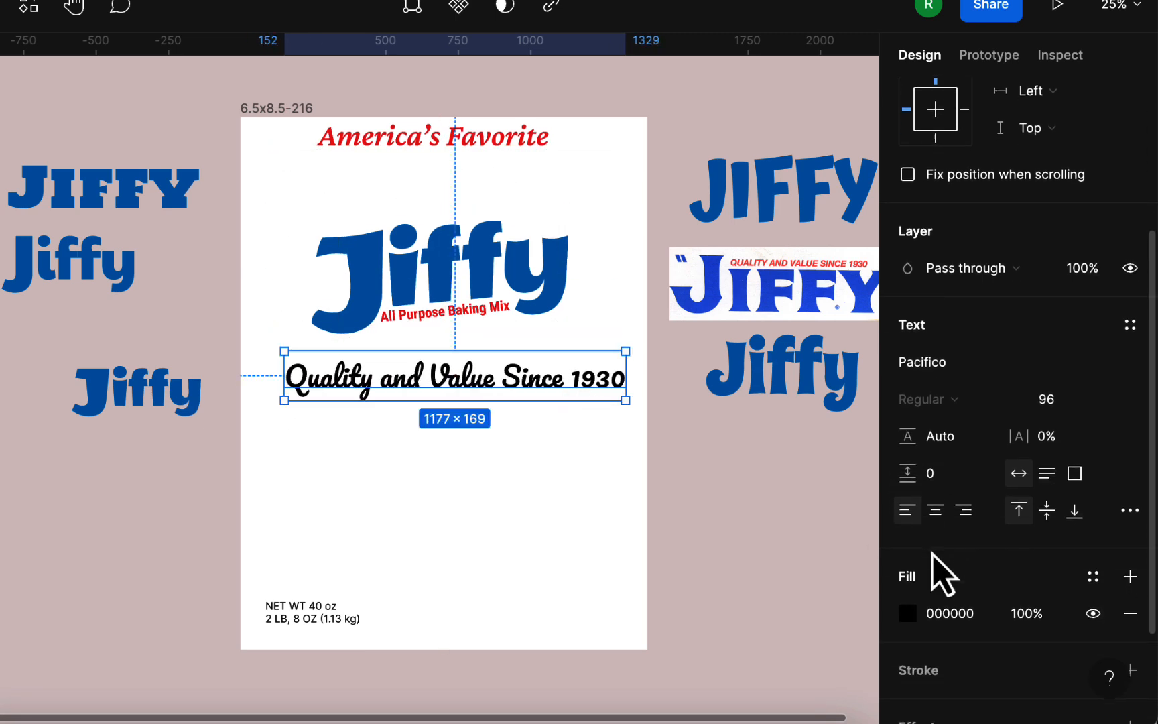
click(908, 613)
click(685, 615)
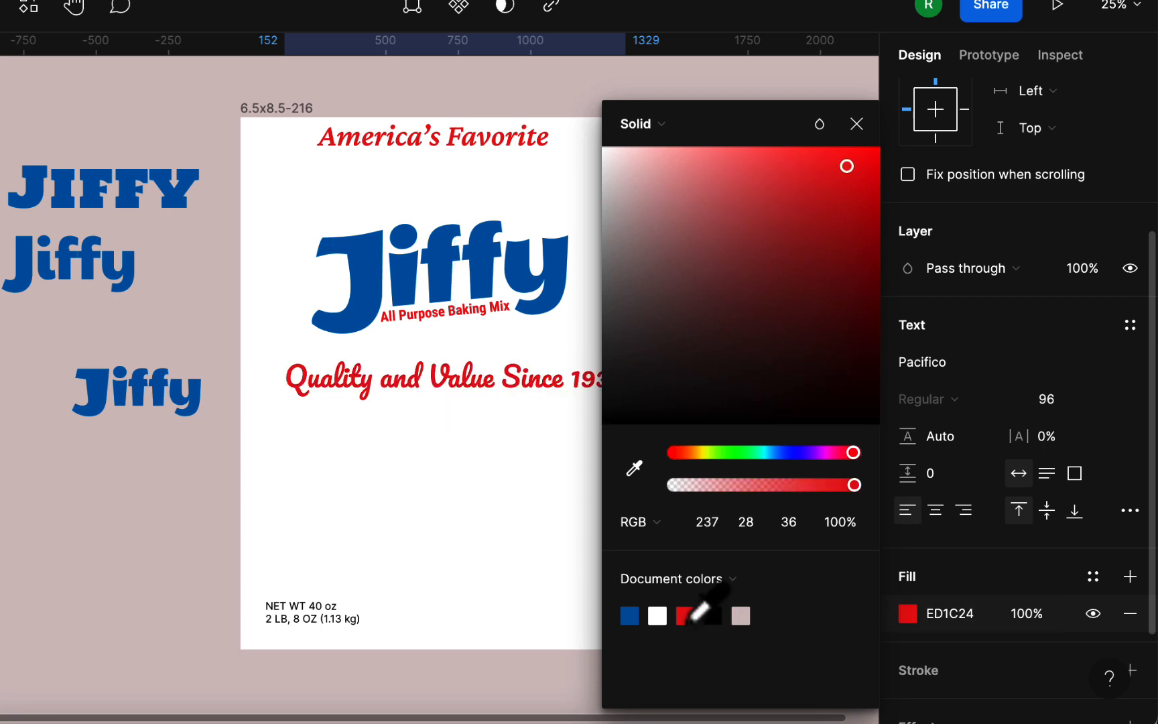
click(432, 542)
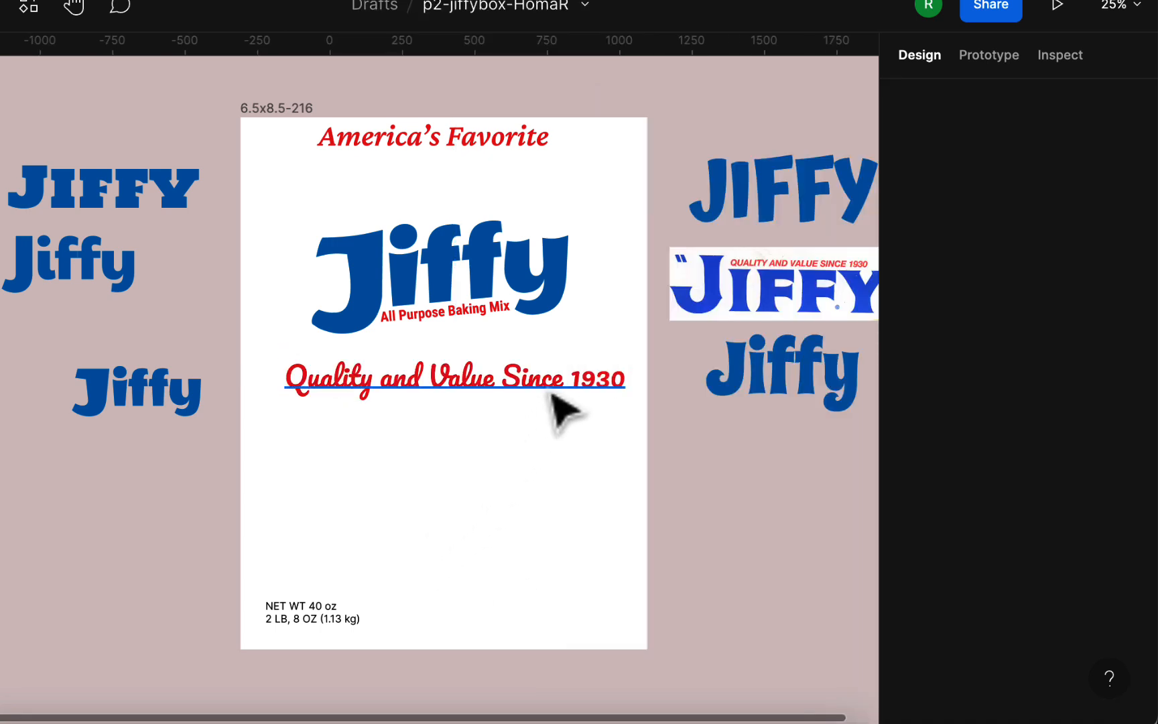
drag(551, 403, 548, 384)
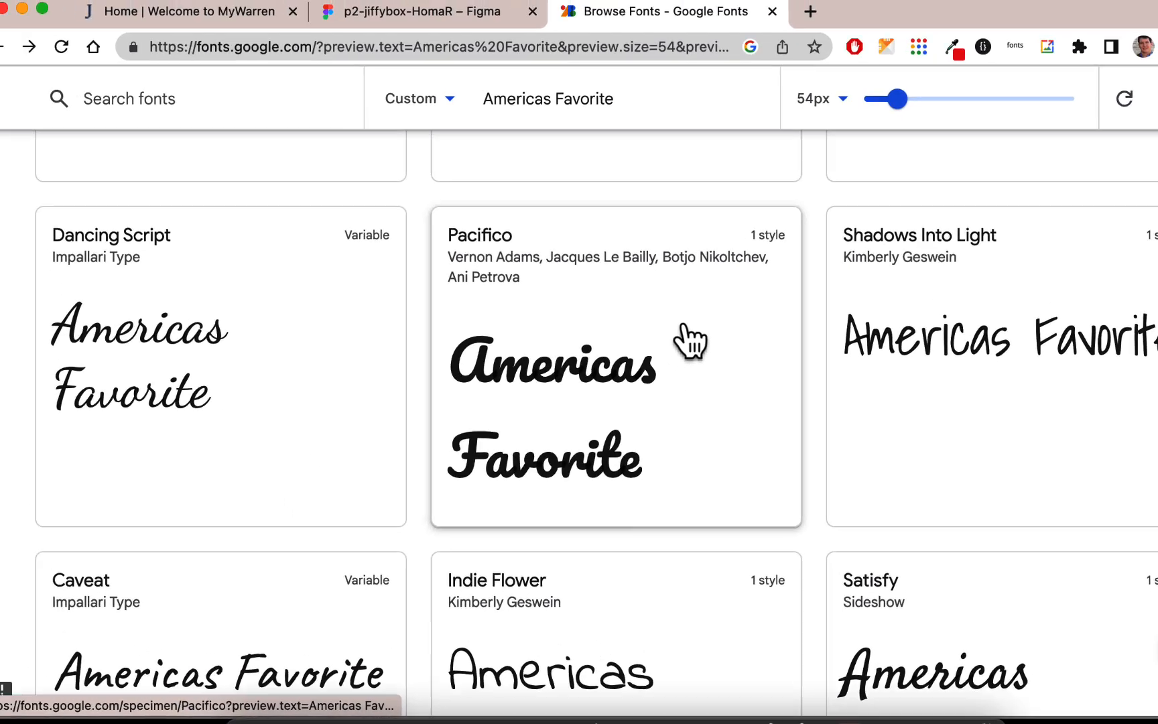
Browse the handwriting fonts, return to Figma, and duplicate the Quality and Value Since 1930 text just below the original with the copy in Satisfy
scroll(715, 398, down, 2)
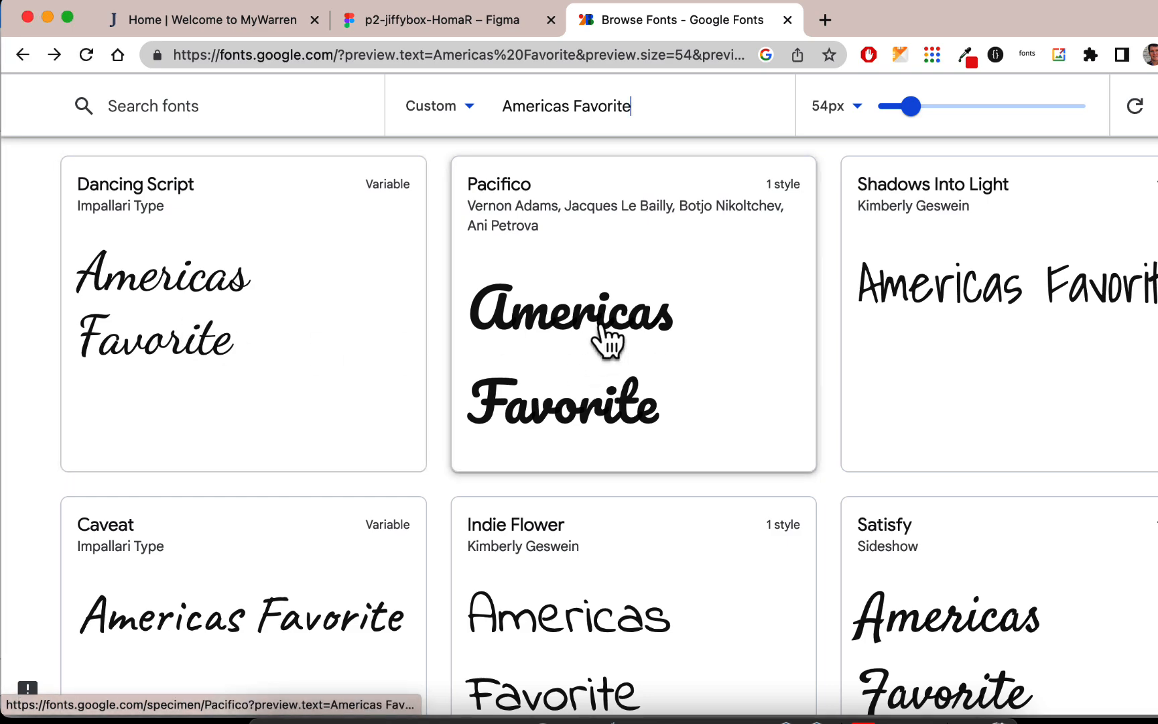
scroll(677, 310, down, 4)
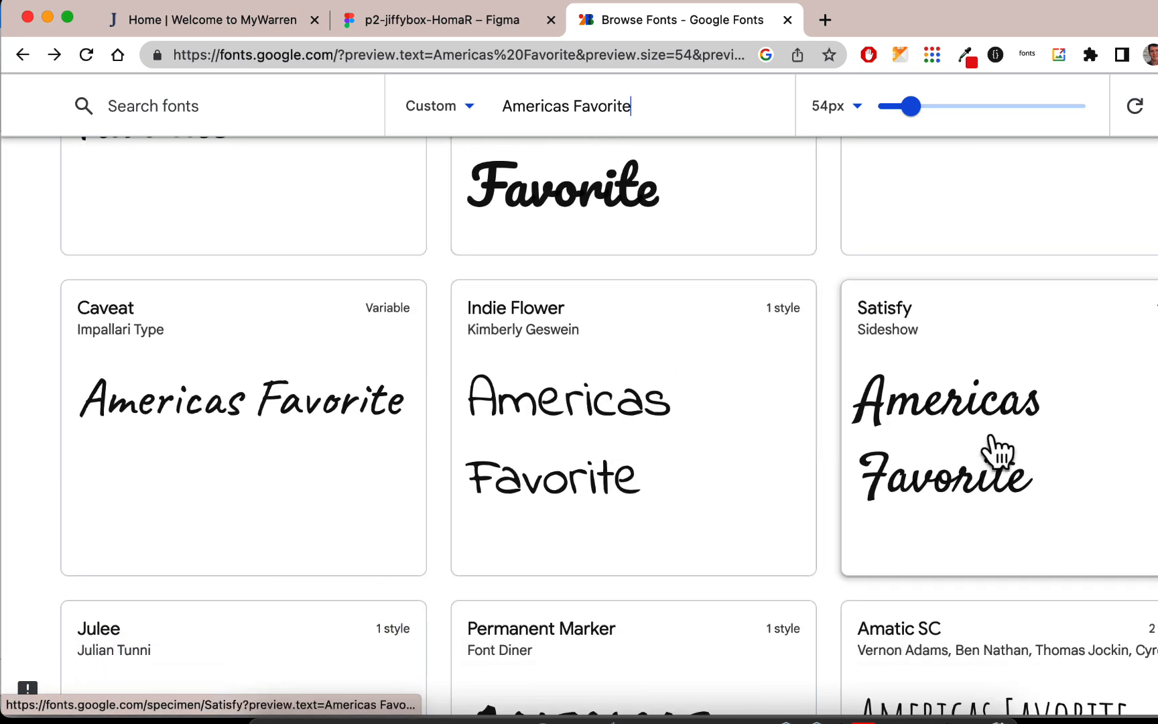
click(416, 19)
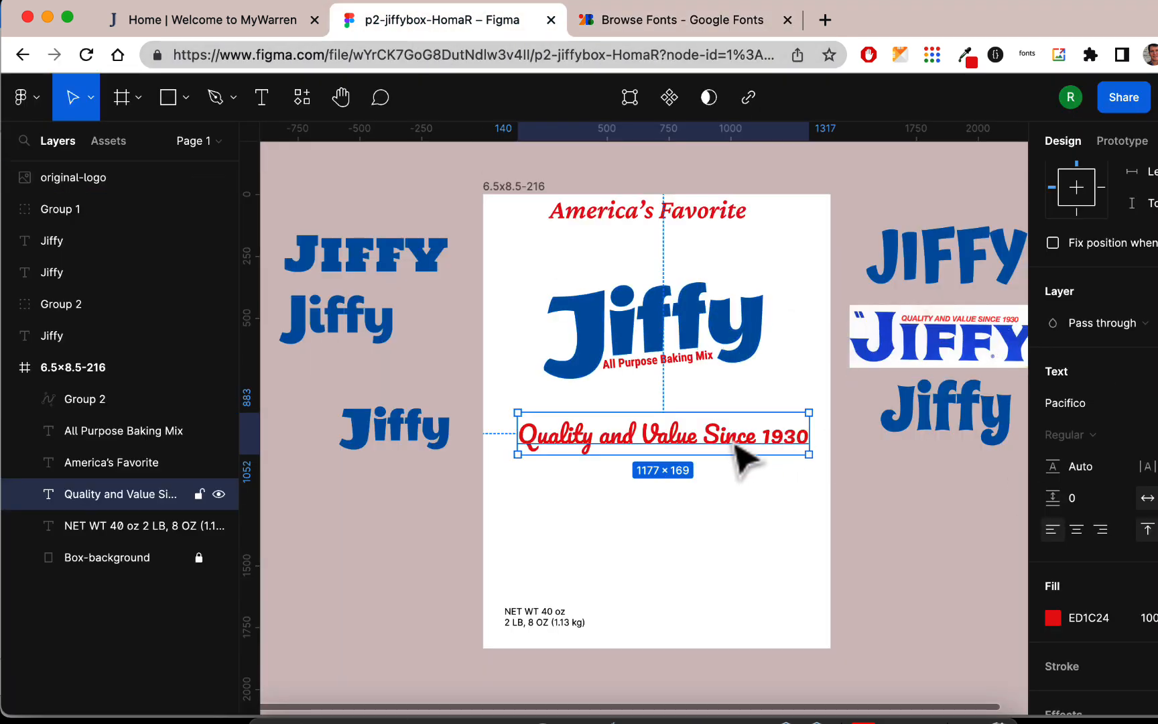
drag(734, 436, 736, 497)
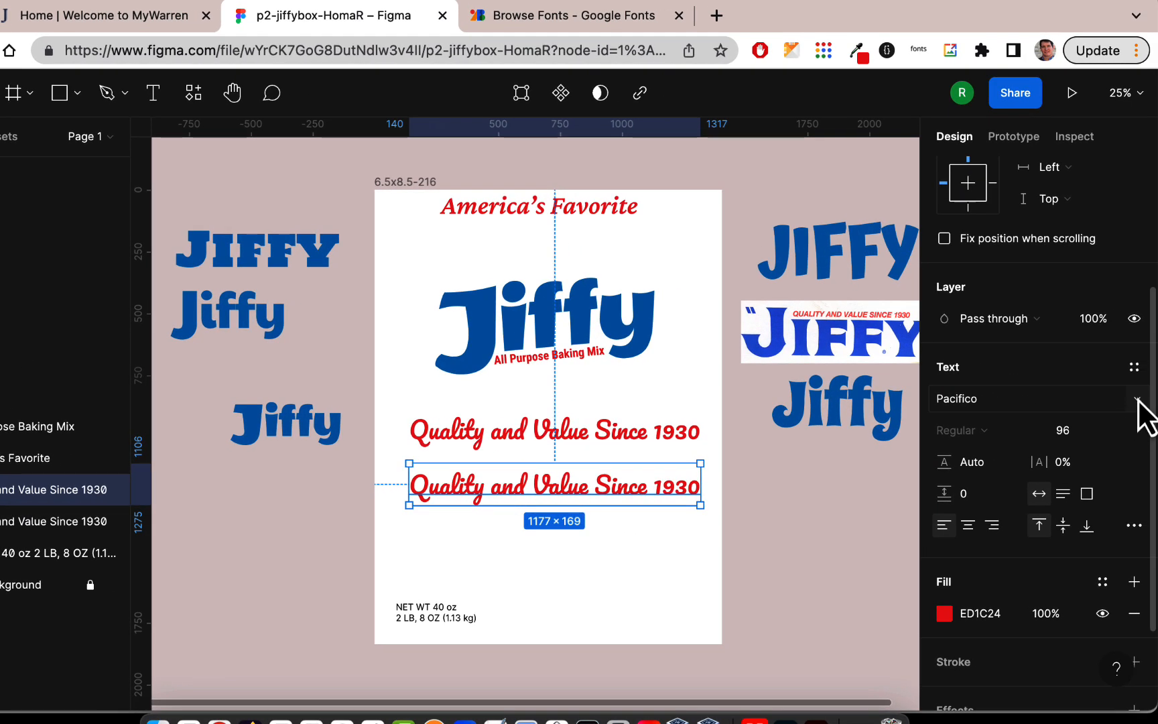
click(1138, 399)
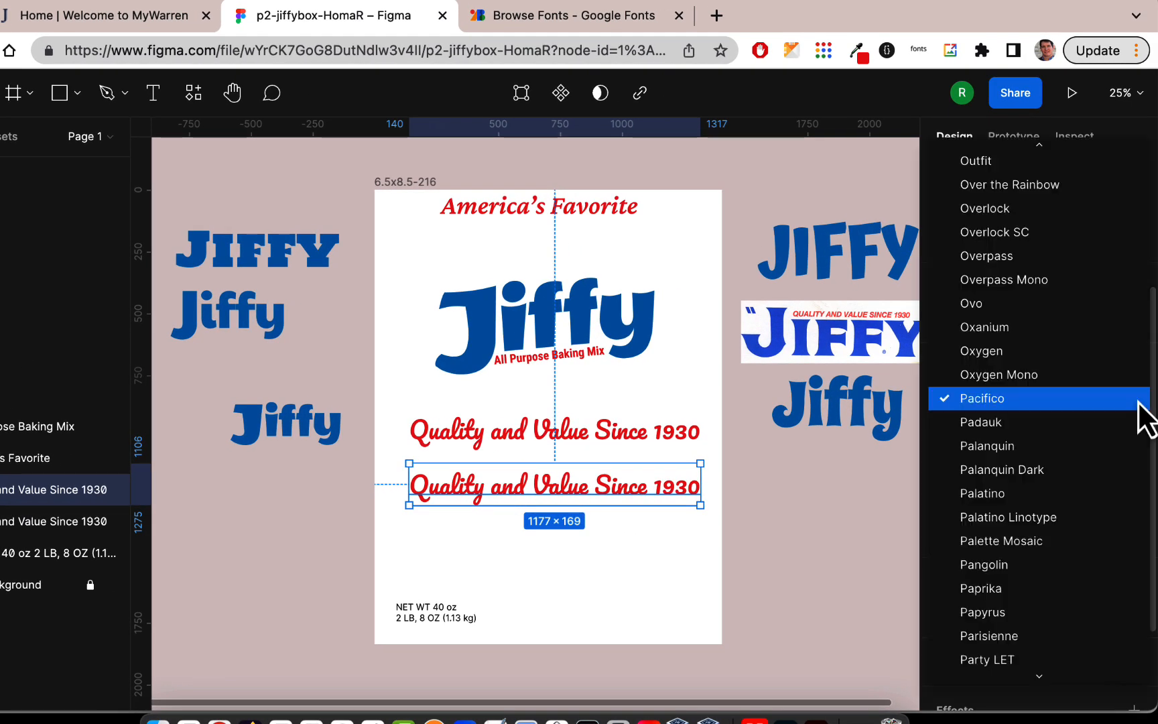
scroll(1145, 417, down, 15)
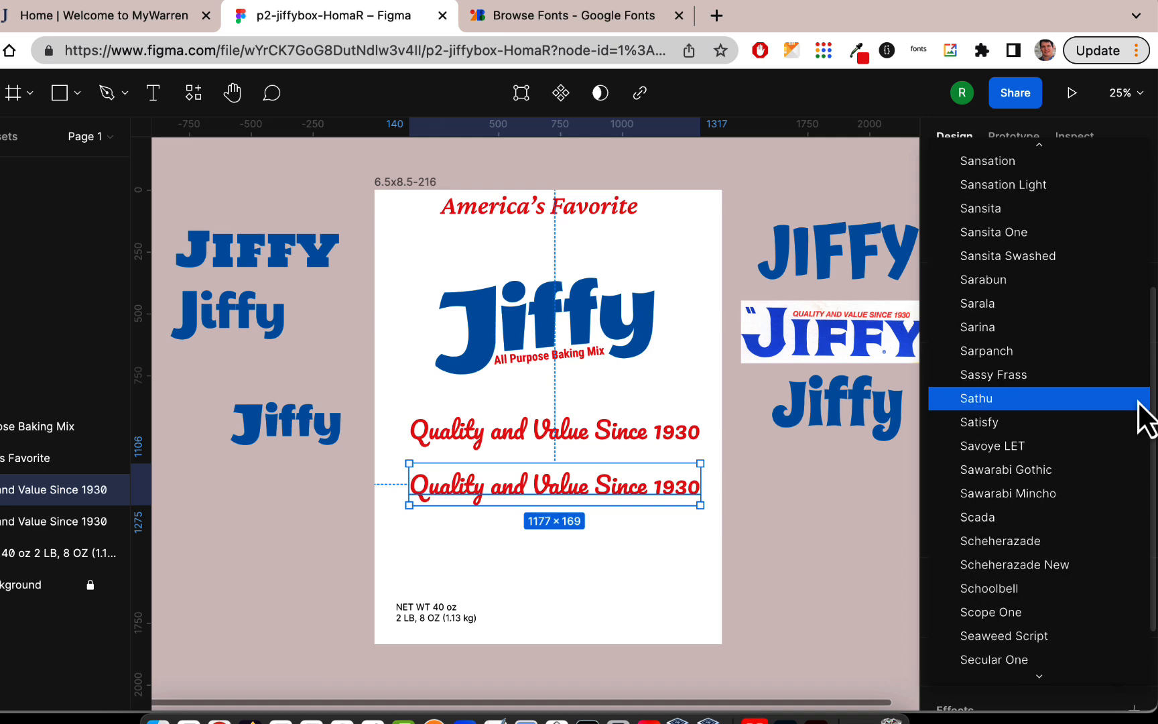
scroll(1145, 417, down, 1)
click(1145, 417)
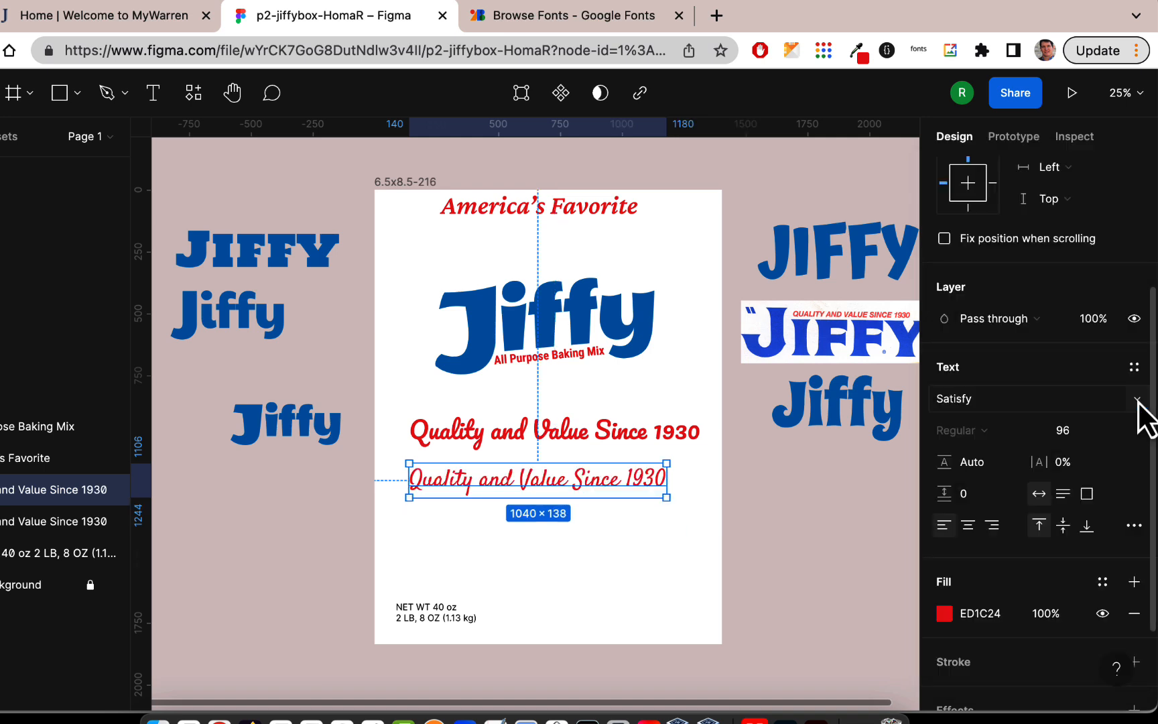
click(661, 557)
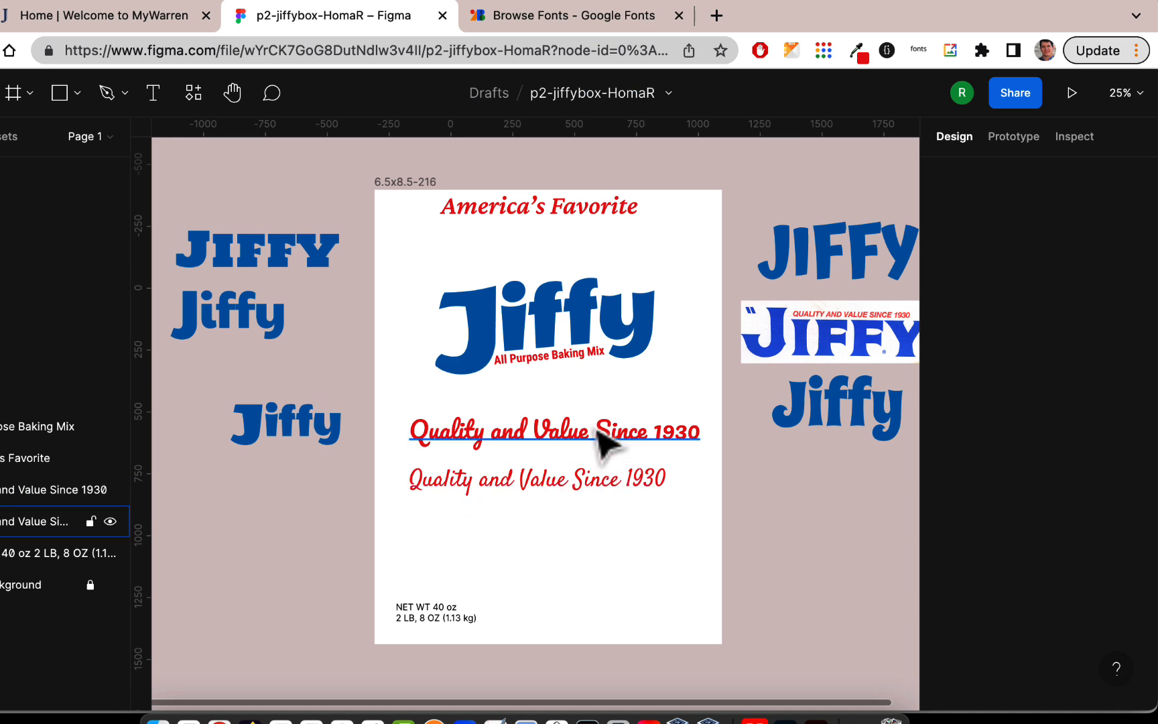
Move the Pacifico tagline down near the bottom of the box and place the Satisfy version just beneath the logo
drag(607, 446, 610, 548)
drag(610, 498, 622, 413)
click(628, 509)
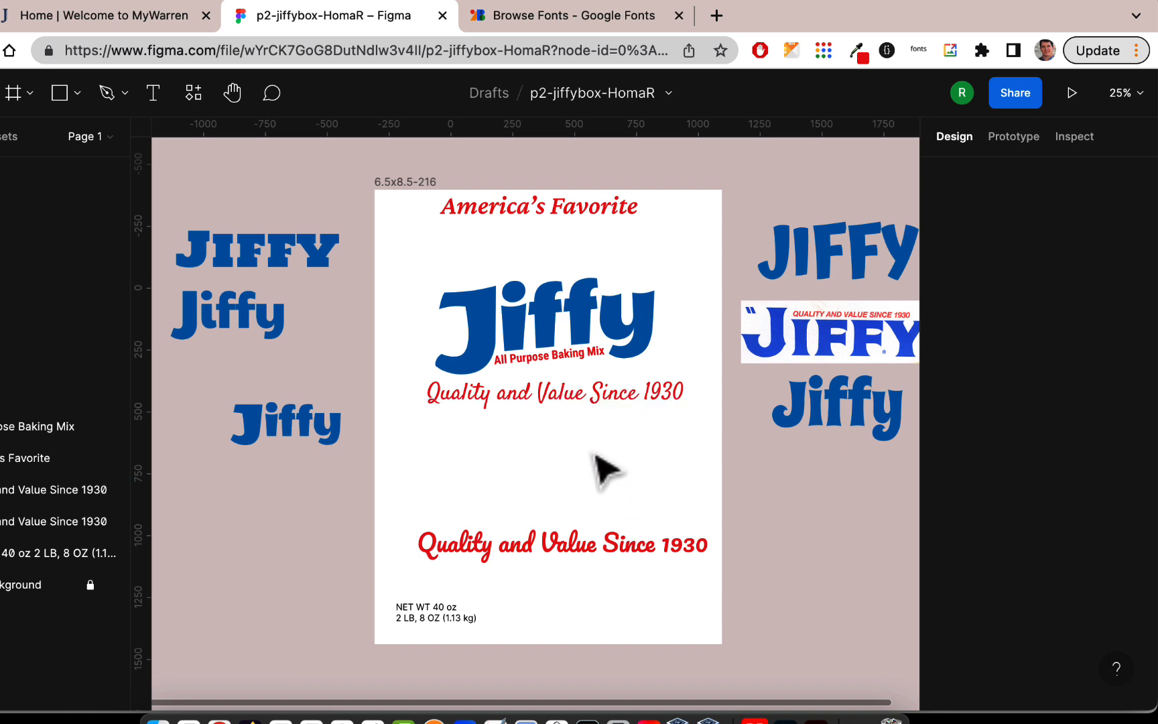
drag(600, 408, 602, 417)
Try tilting the Satisfy tagline to follow the logo's upward slant, and undo the rotation
drag(693, 383, 696, 371)
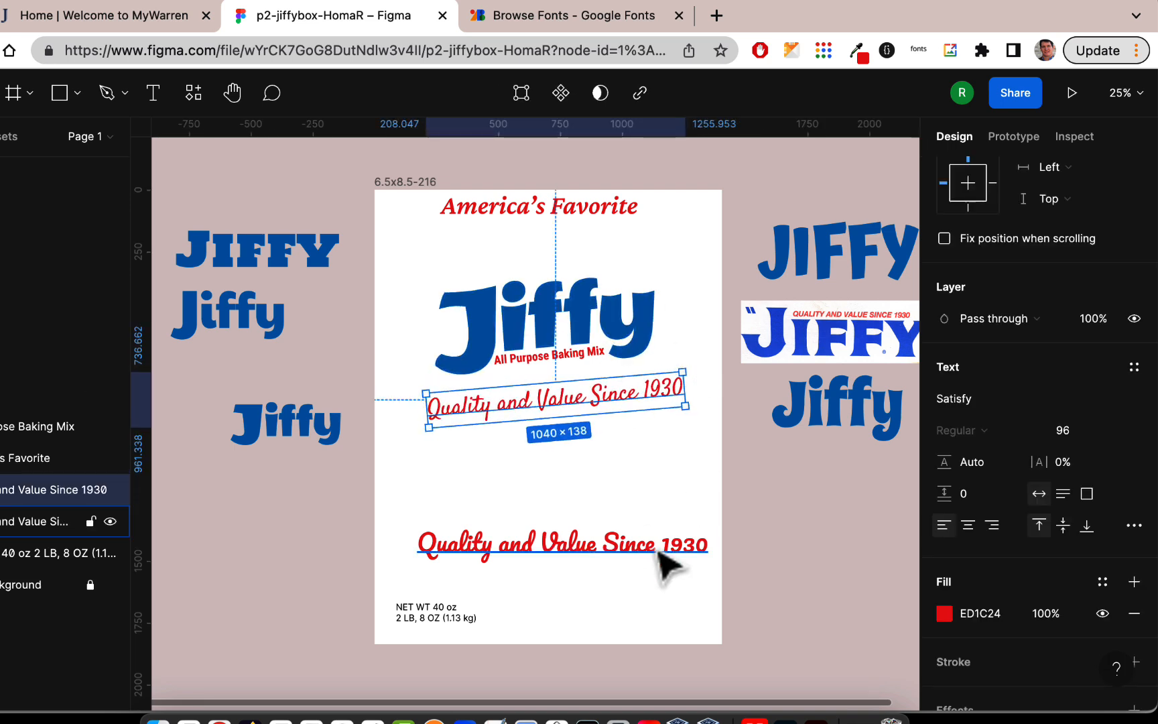
key(ctrl+z)
click(637, 486)
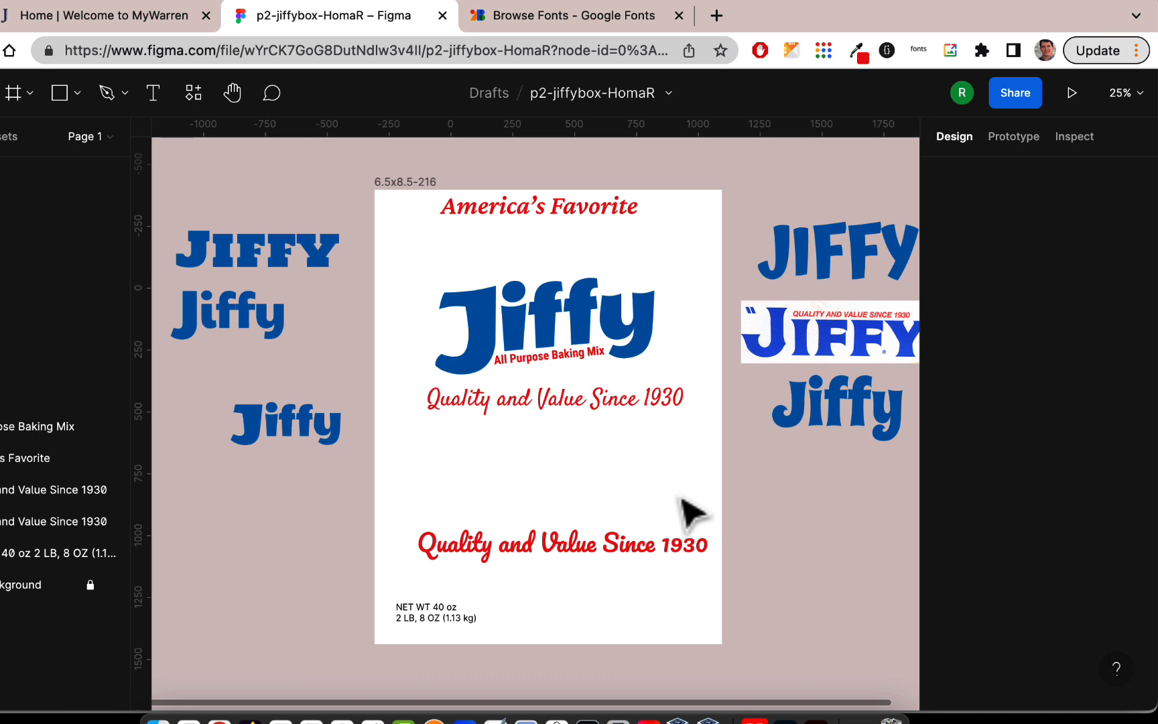
Move the Satisfy tagline down just above the Pacifico version and check the text settings of the other lines on the box
drag(641, 405, 638, 497)
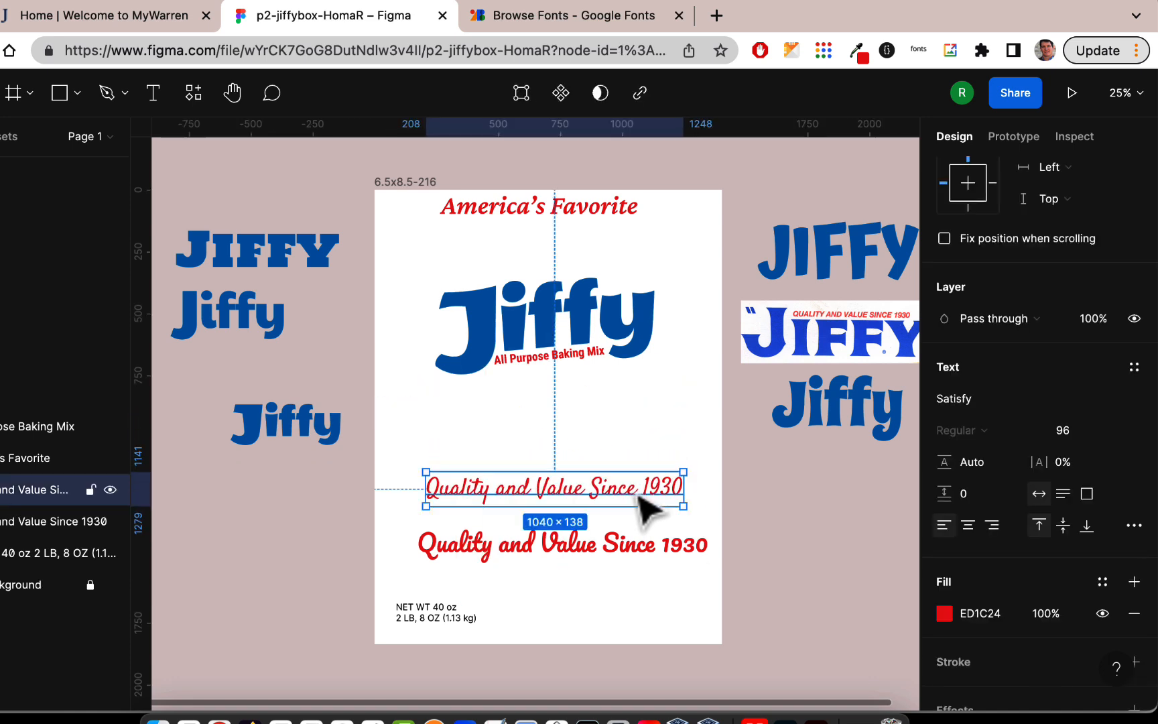
click(617, 209)
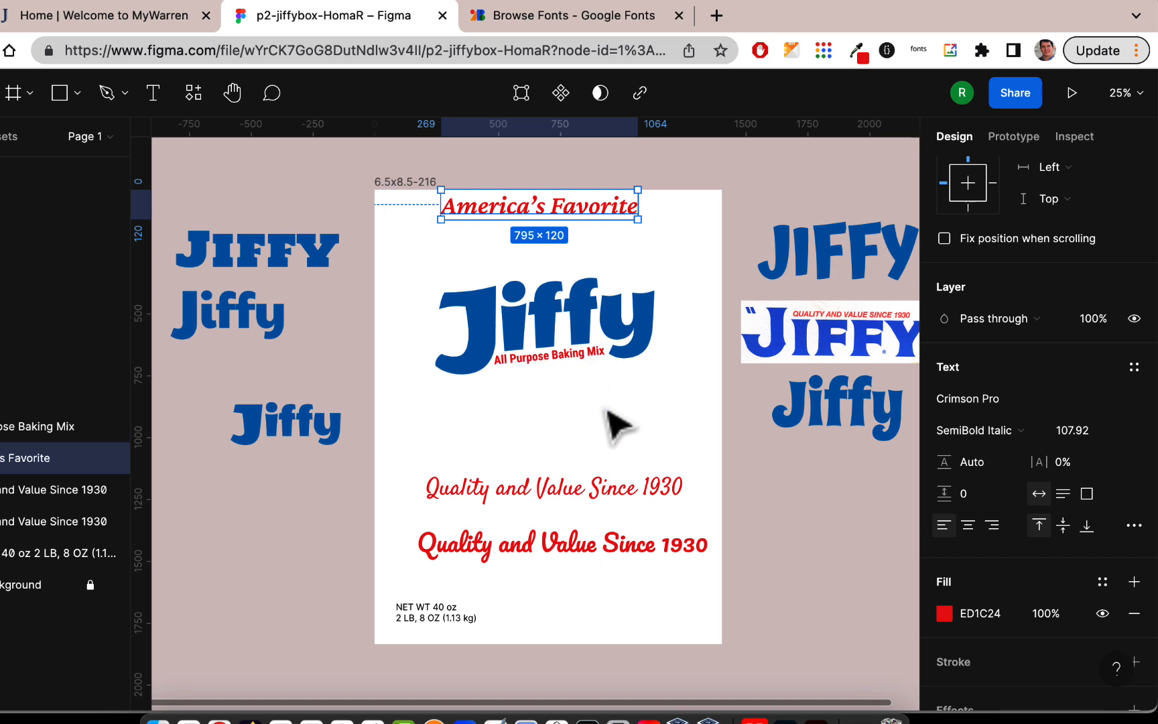
click(595, 360)
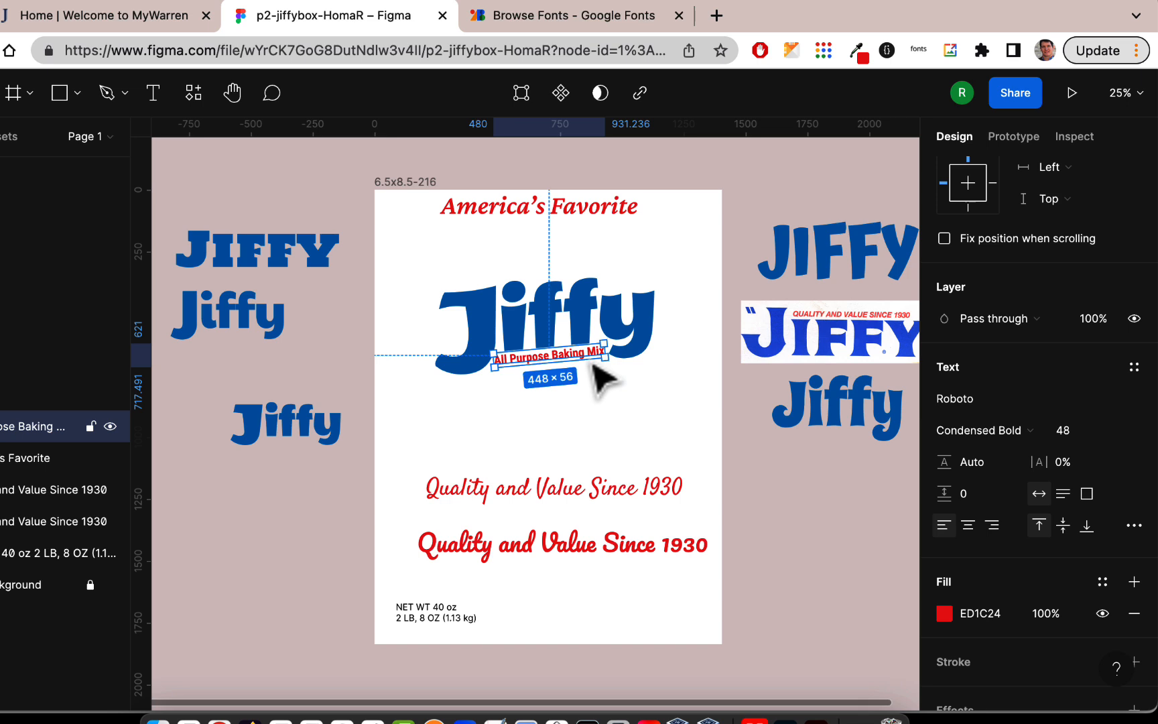
click(432, 627)
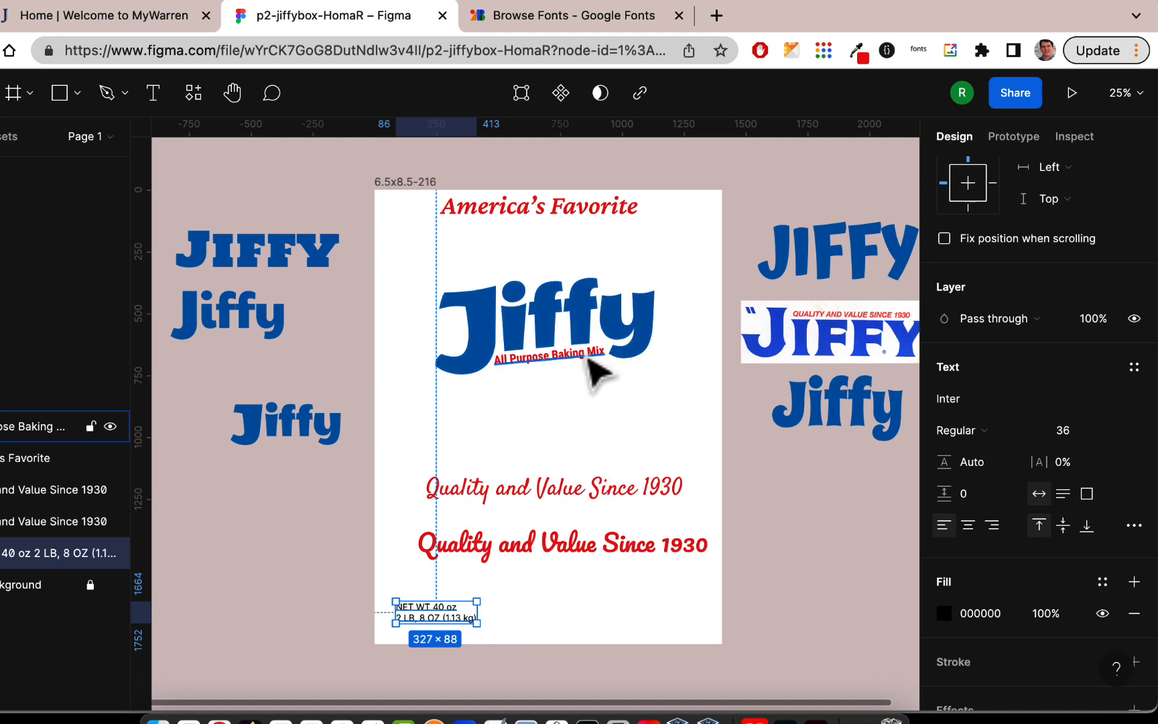
click(581, 413)
Examine the box front up close and as a whole, comparing it with the original logo image beside the box
scroll(581, 413, up, 3)
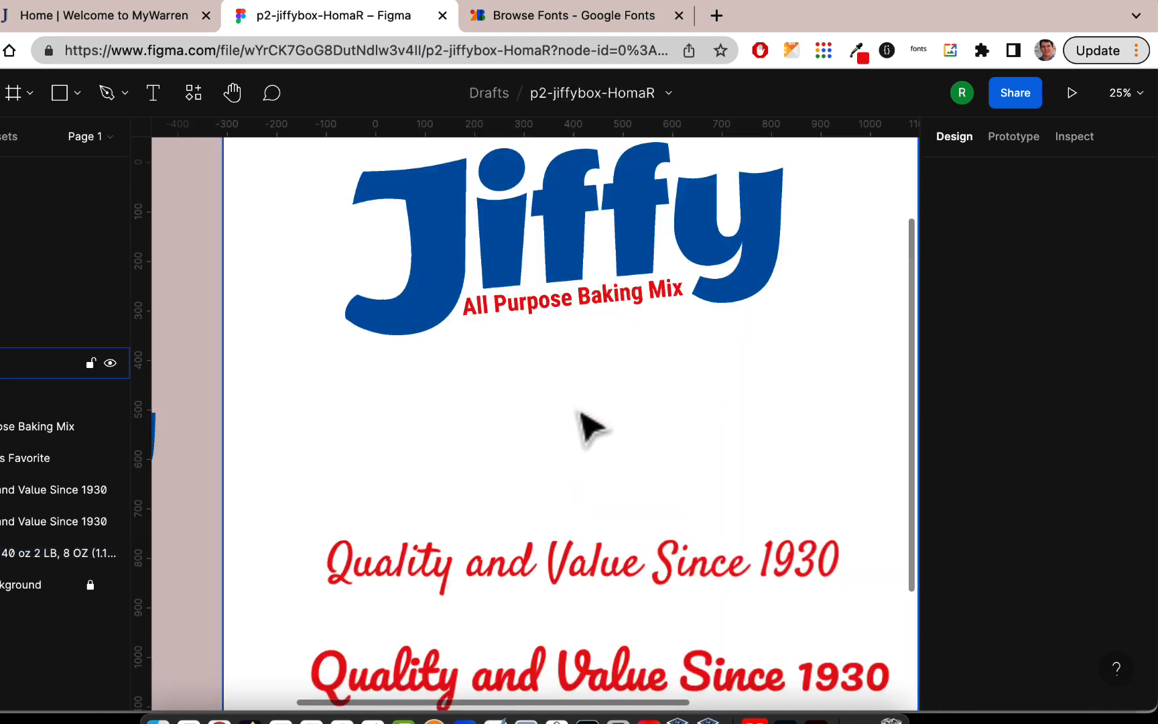
scroll(580, 414, down, 5)
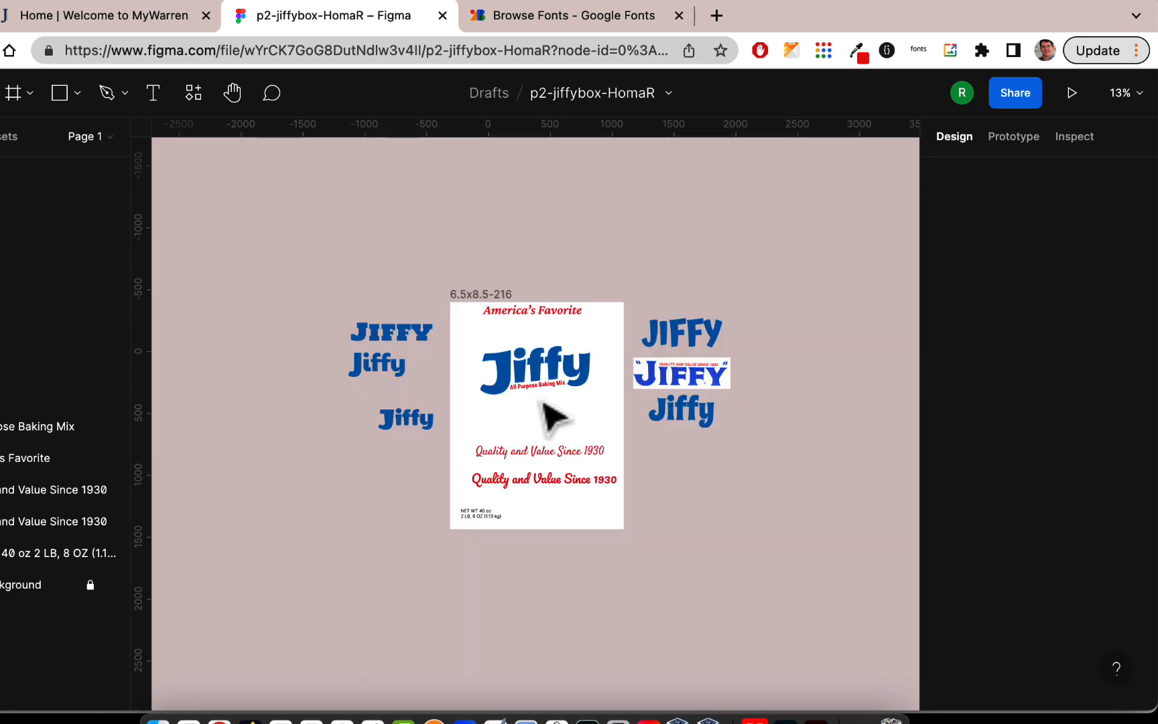
scroll(543, 404, up, 4)
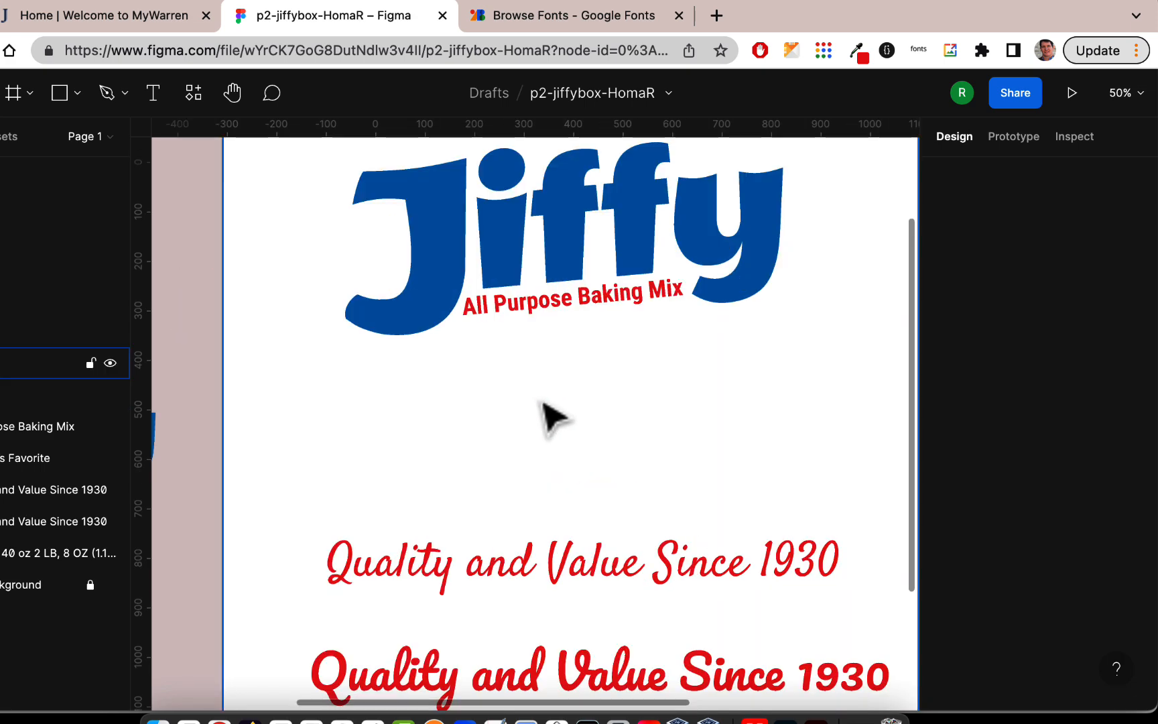
scroll(543, 409, down, 2)
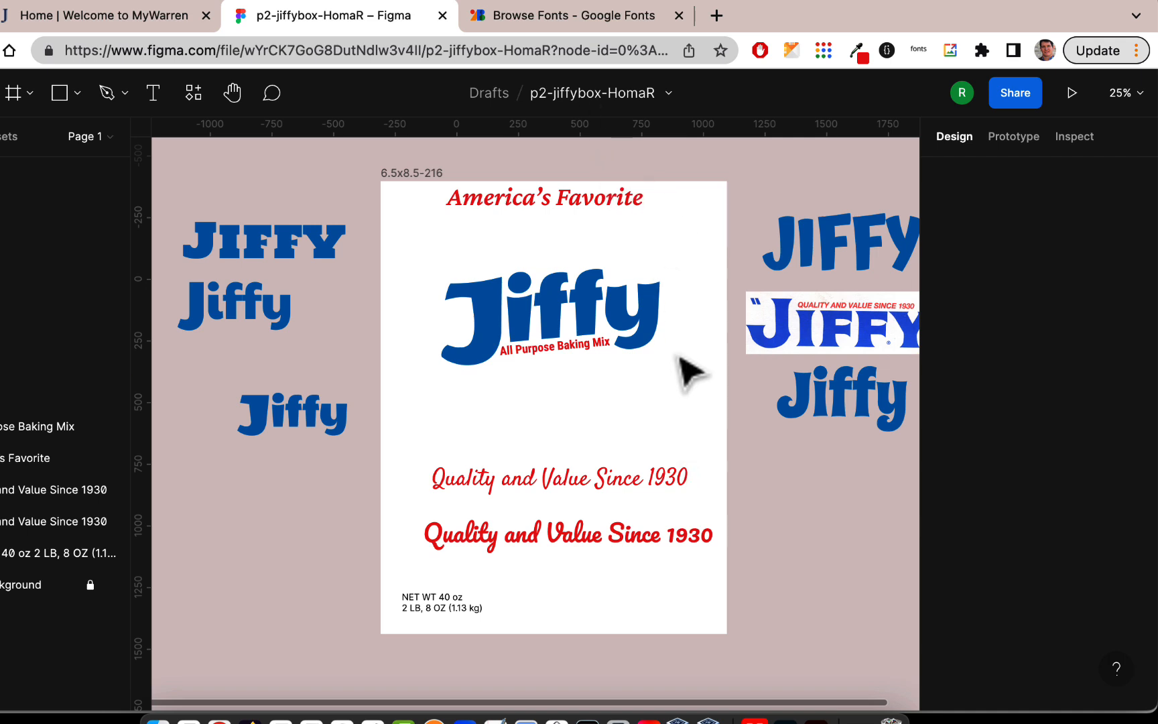
scroll(684, 370, right, 5)
scroll(683, 370, up, 2)
click(740, 383)
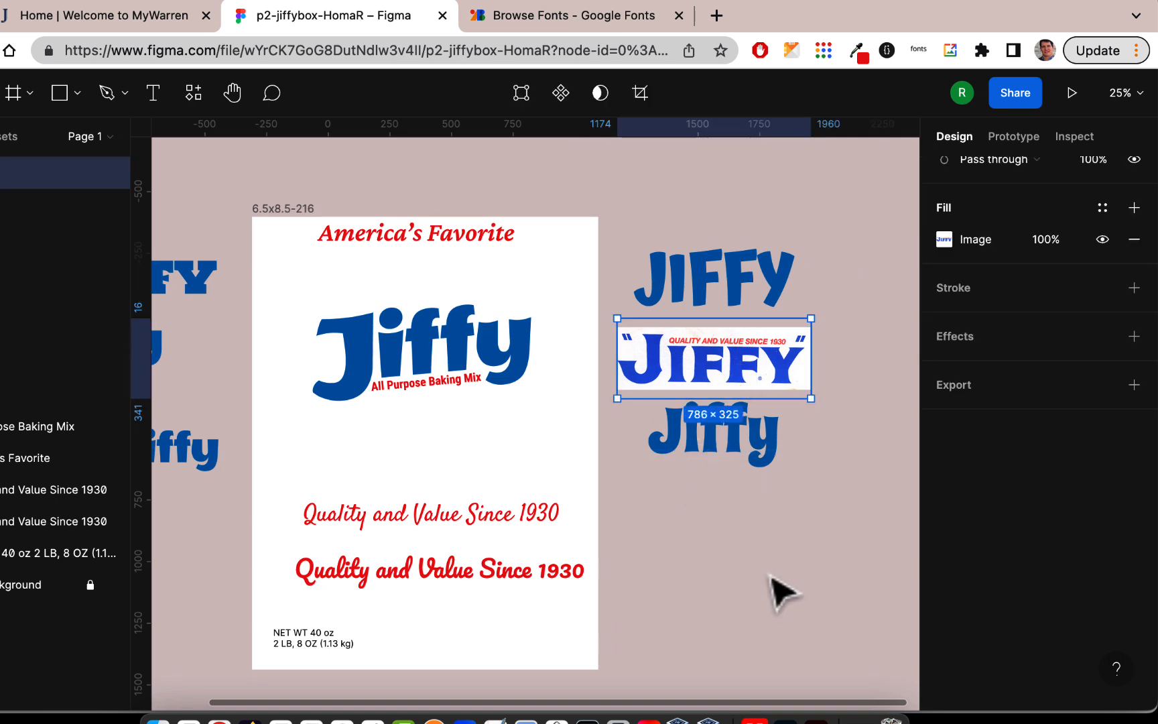
scroll(703, 469, left, 2)
scroll(703, 469, down, 1)
scroll(712, 476, left, 4)
scroll(712, 476, down, 1)
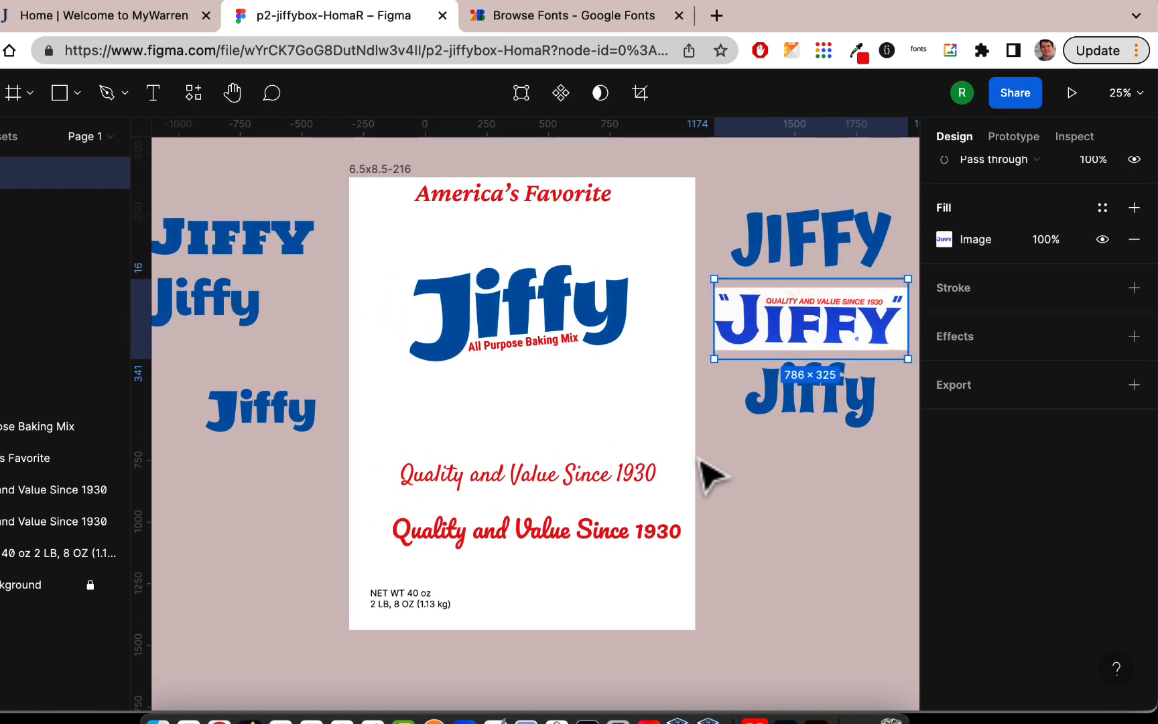
scroll(705, 473, right, 2)
scroll(706, 473, up, 1)
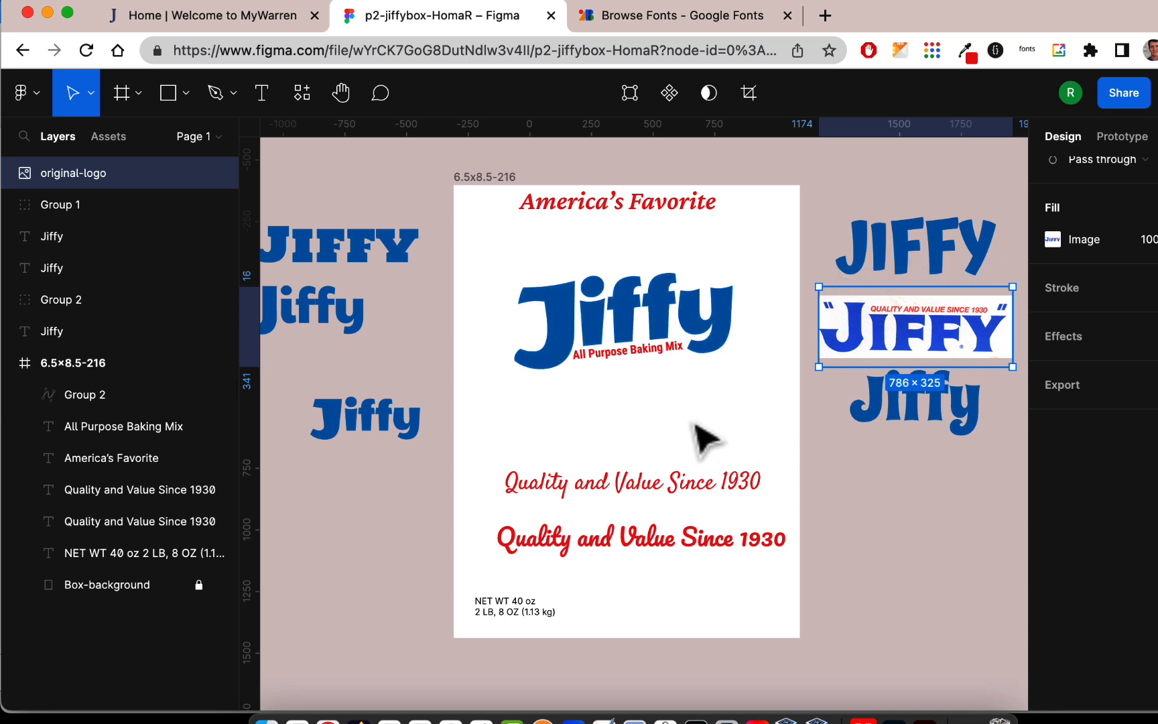
Deselect the original logo and inspect the font and fill settings of the uppercase Jiffy wordmark above it
click(742, 384)
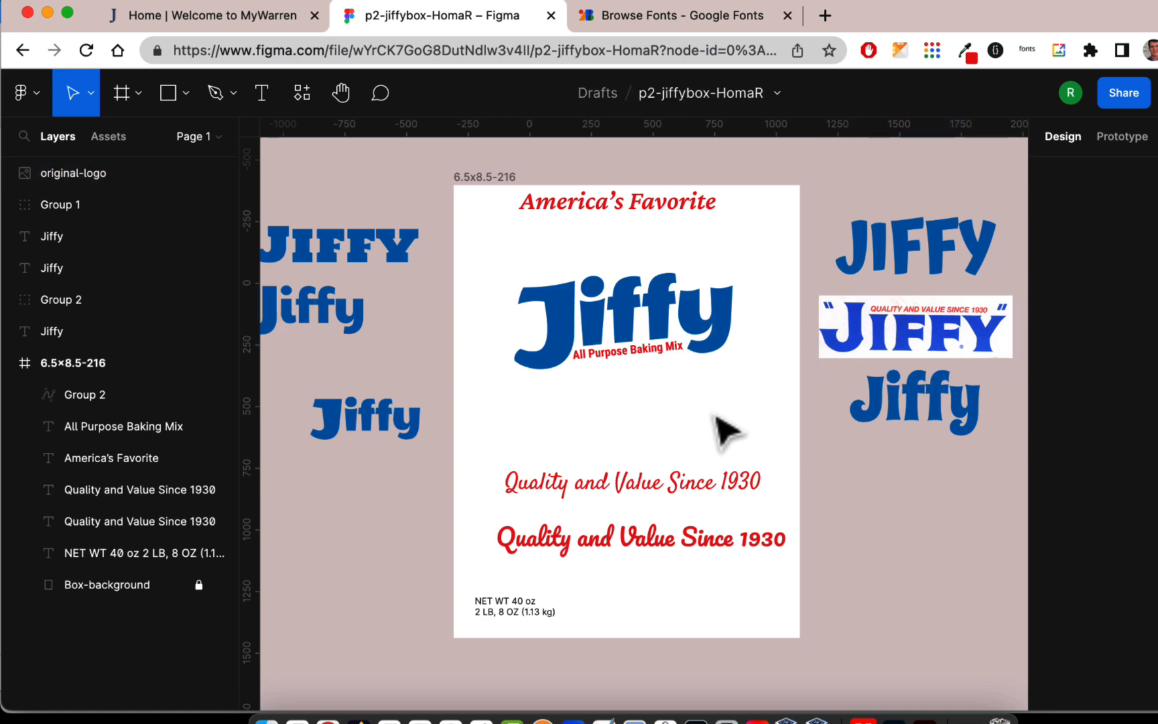
scroll(706, 422, left, 5)
scroll(703, 421, right, 3)
scroll(704, 421, up, 2)
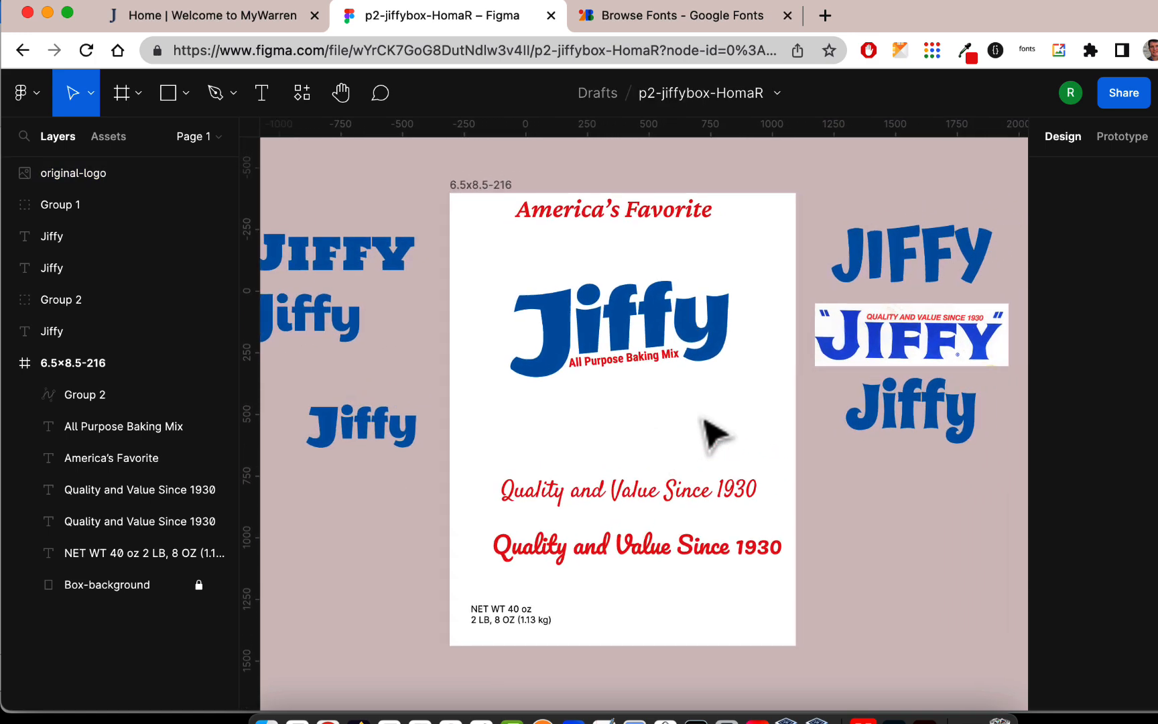
click(917, 269)
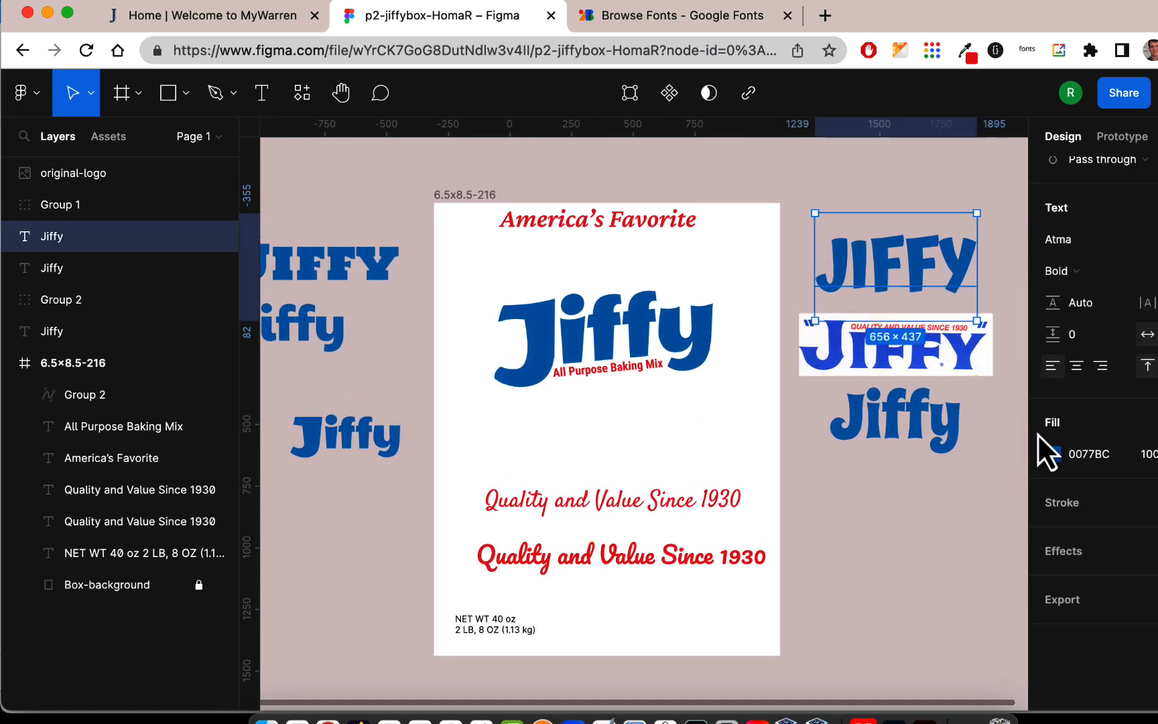
scroll(1117, 440, up, 3)
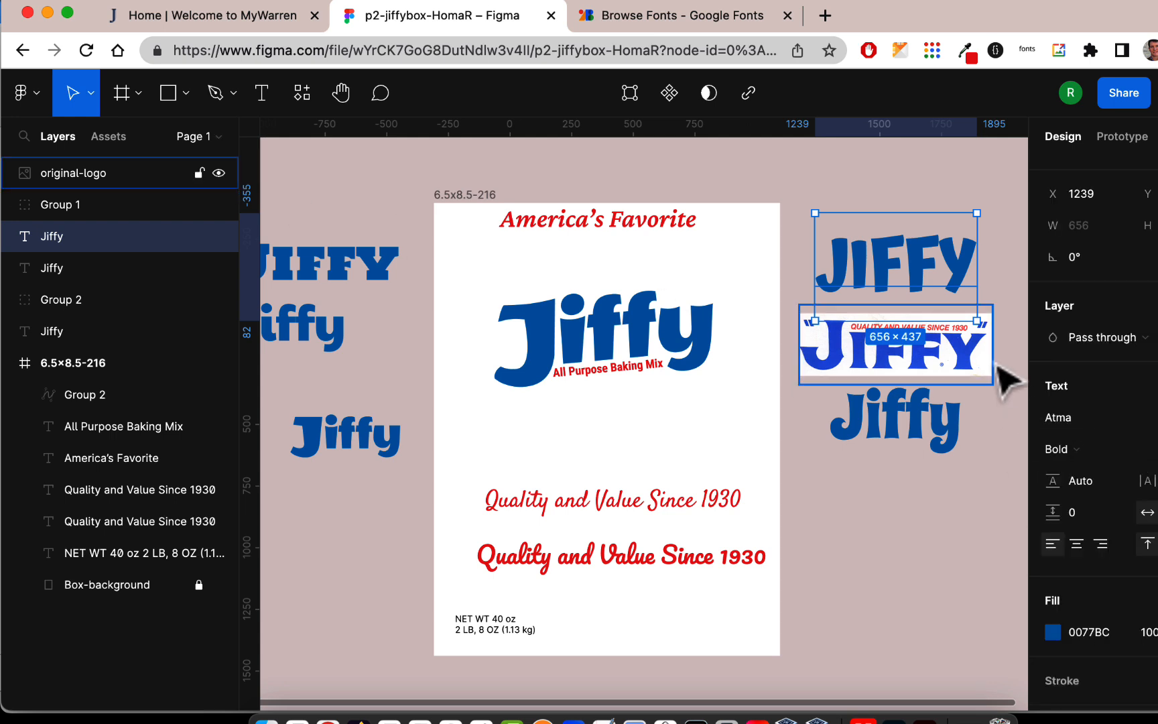